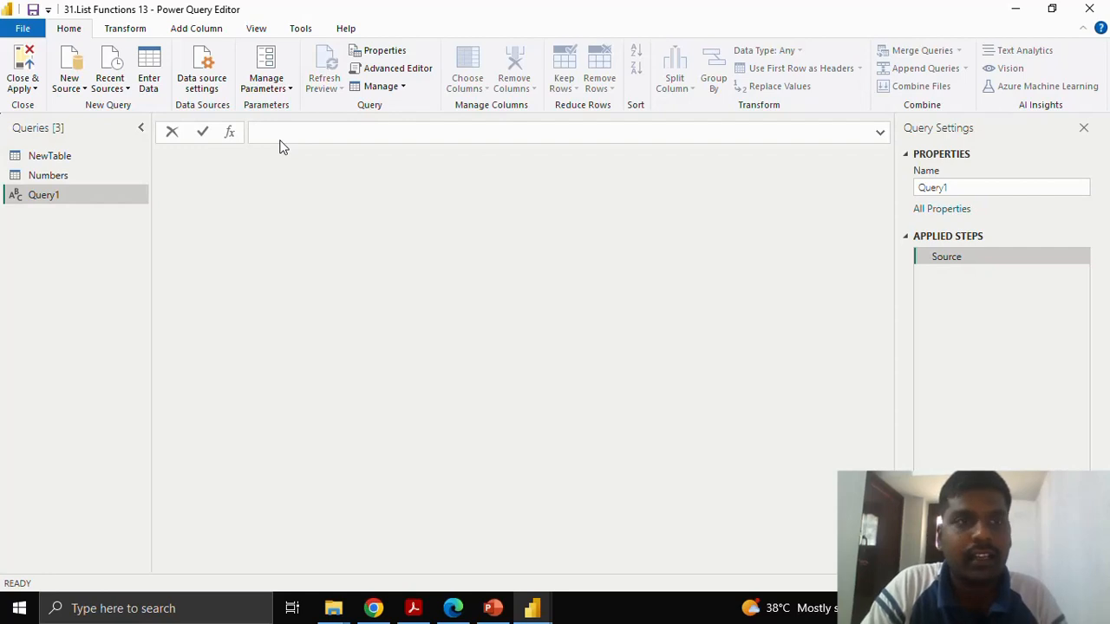
Begin a List.Dates function call as the formula of the blank query Query1.
click(281, 139)
text(=)
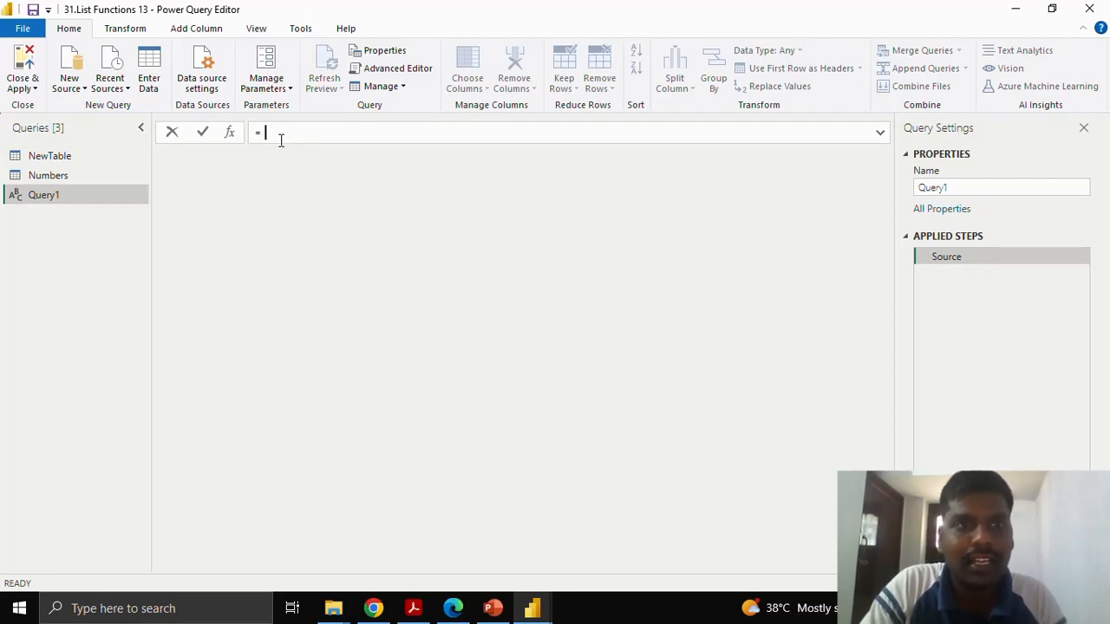
text(l)
key(BackSpace)
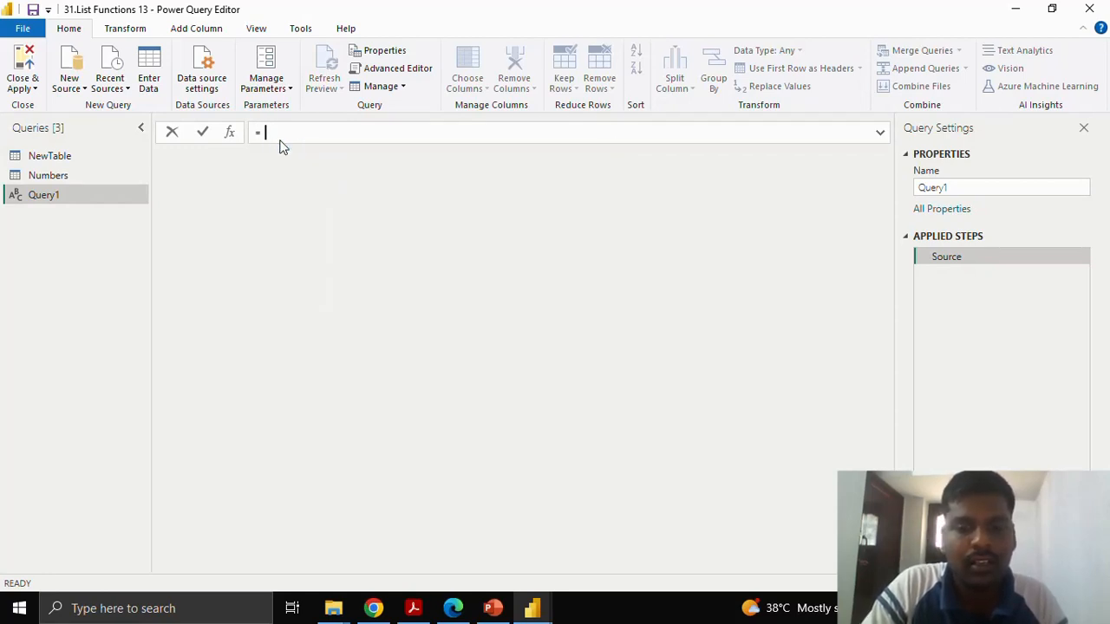
text(List.Dat)
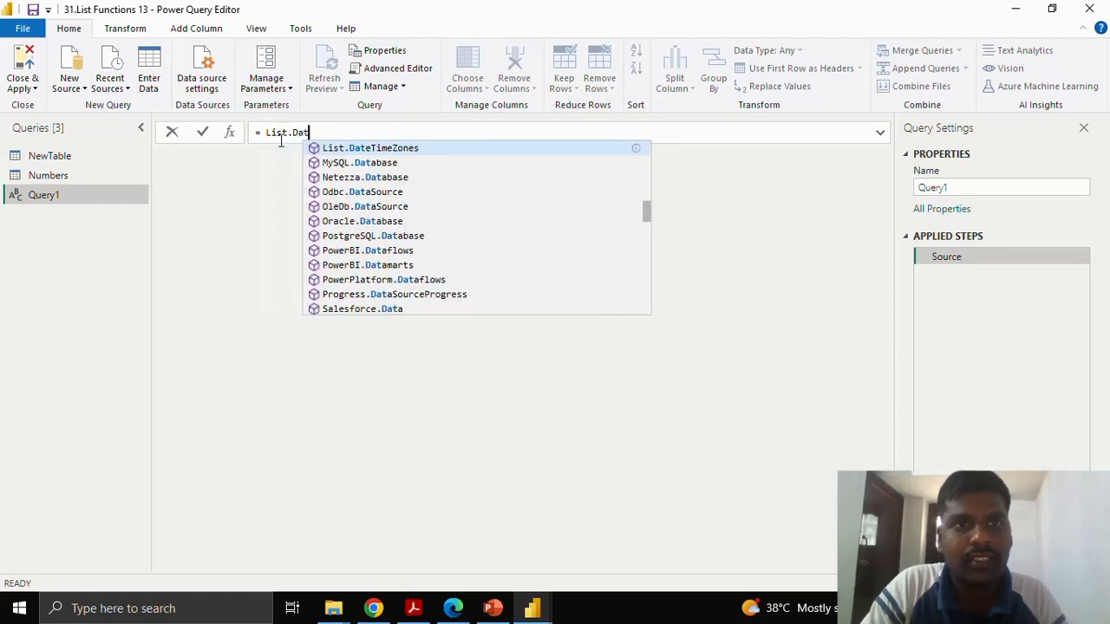
text(es)
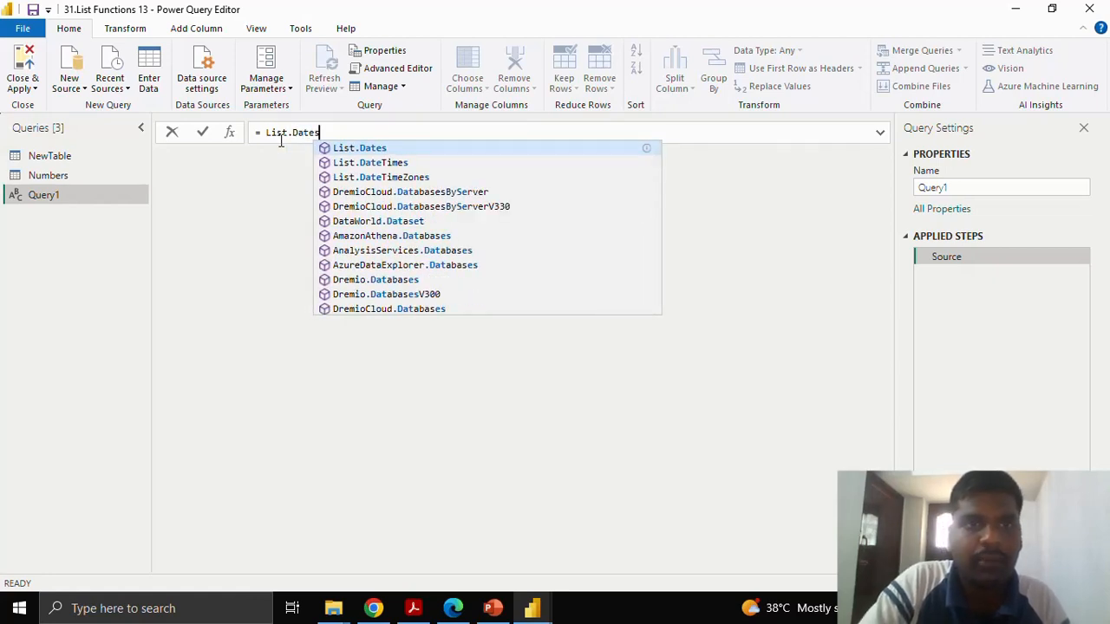
text(()
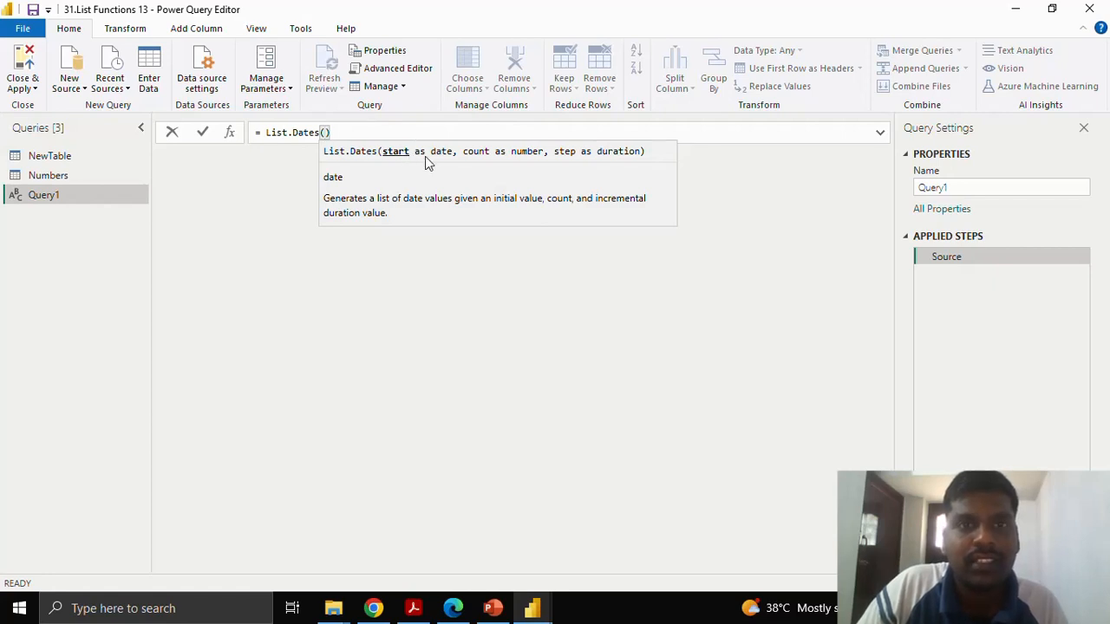
text(#)
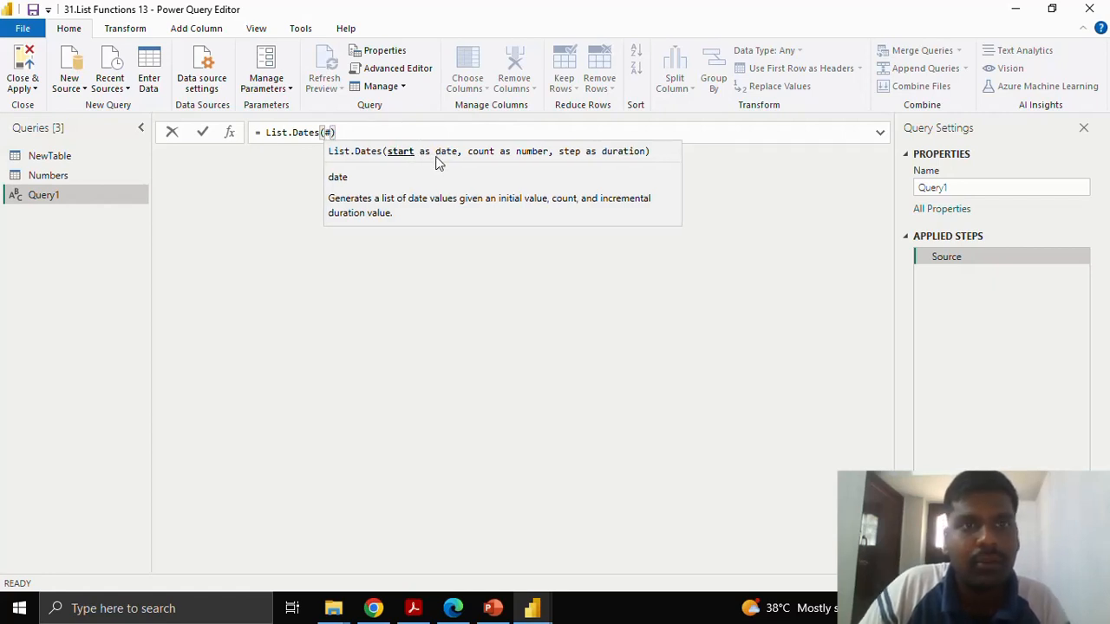
text(date)
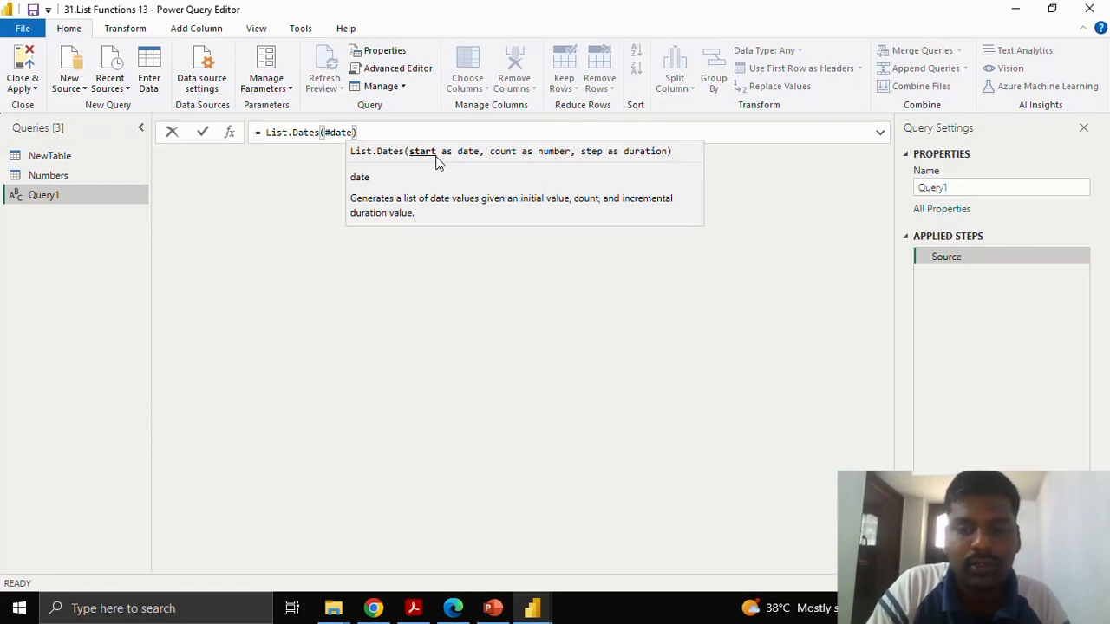
text(()
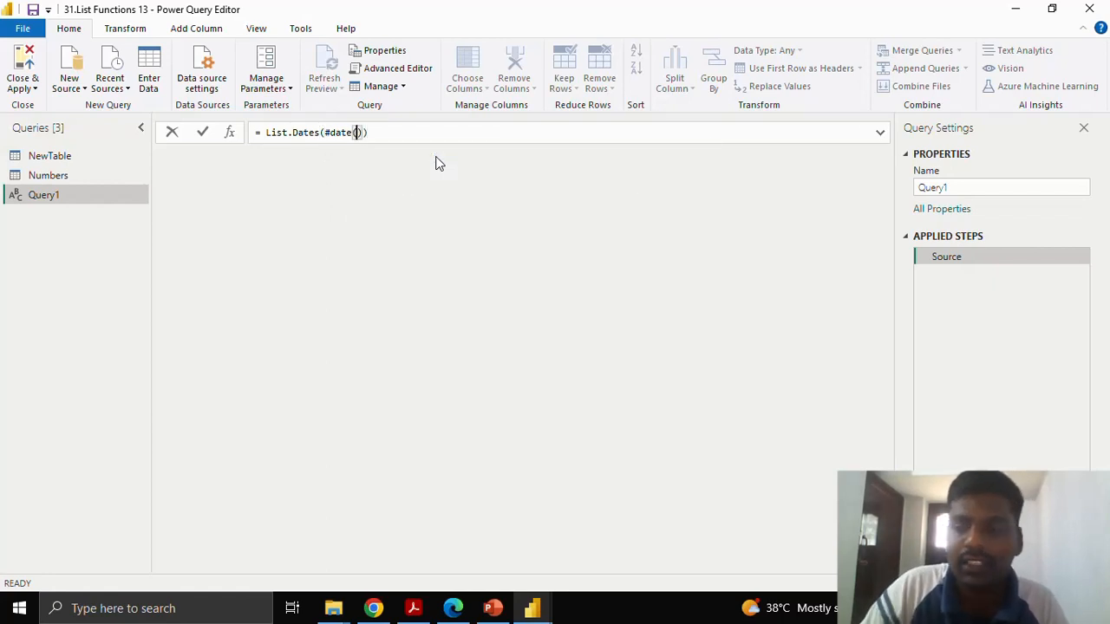
text(202)
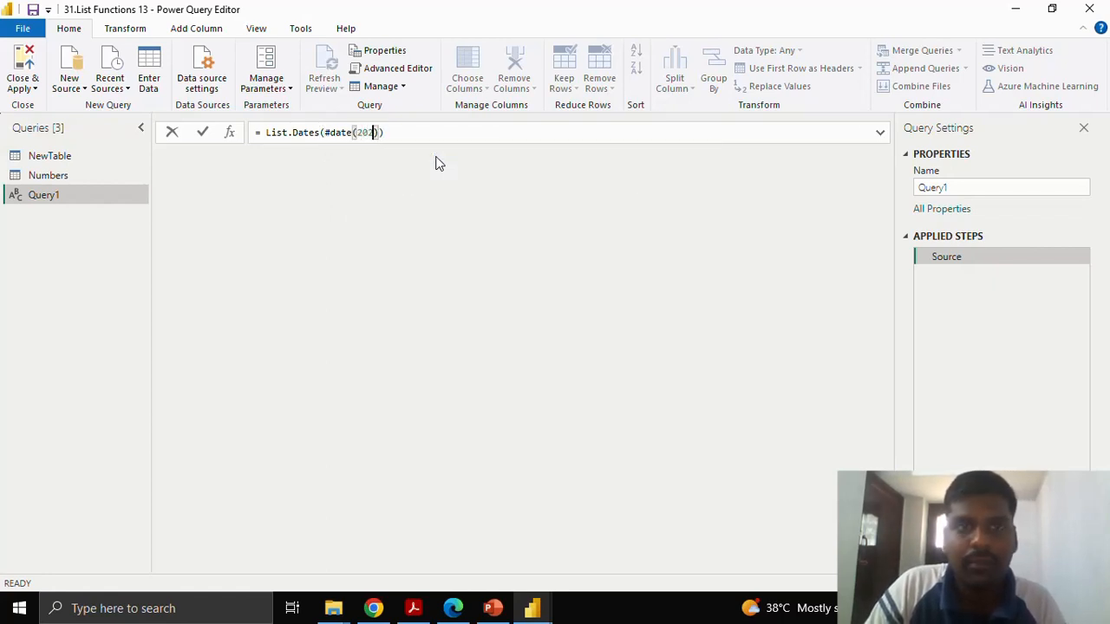
text(3,0)
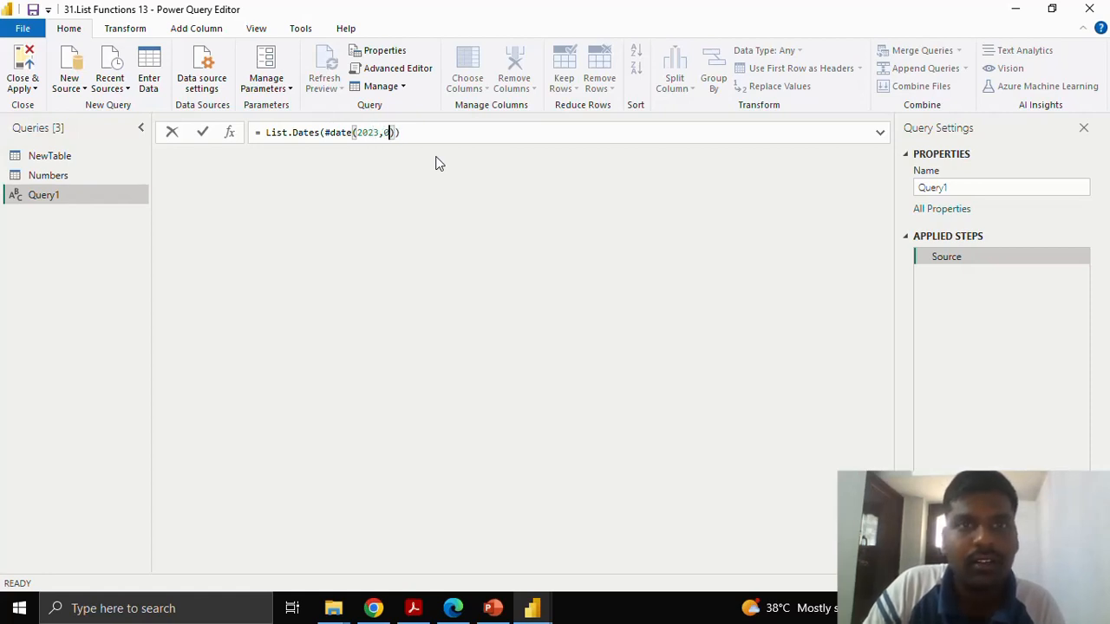
text(4,)
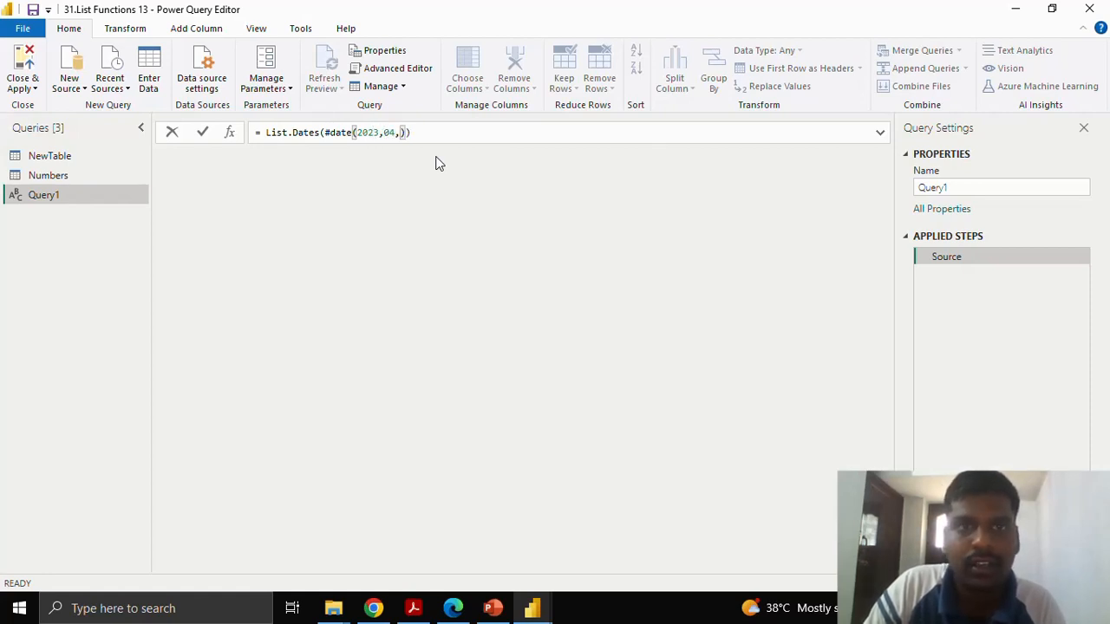
text(16)
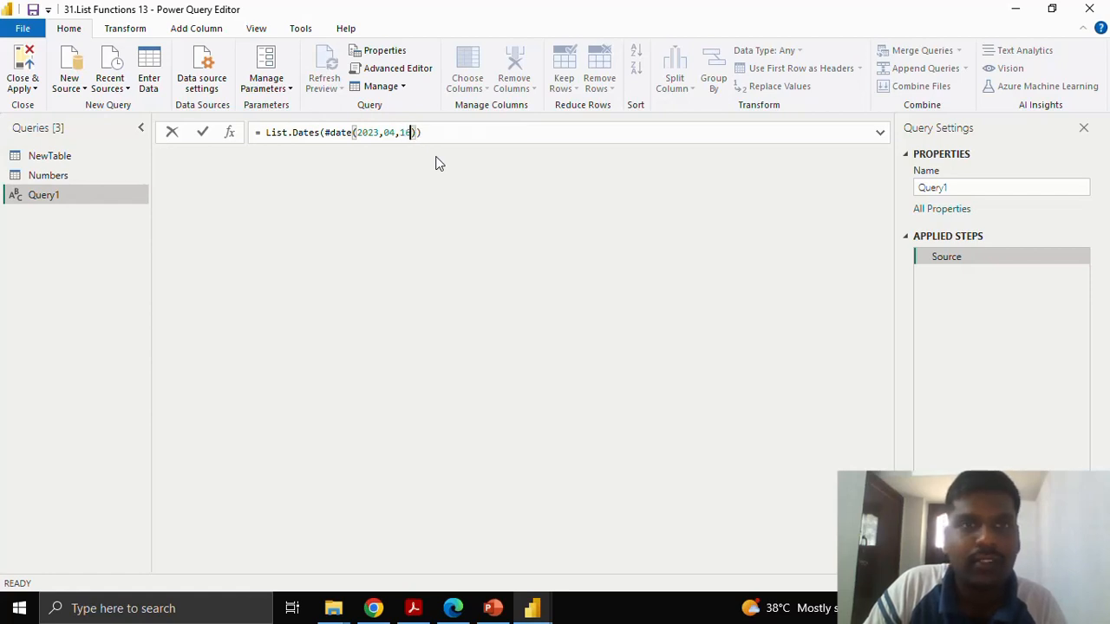
text())
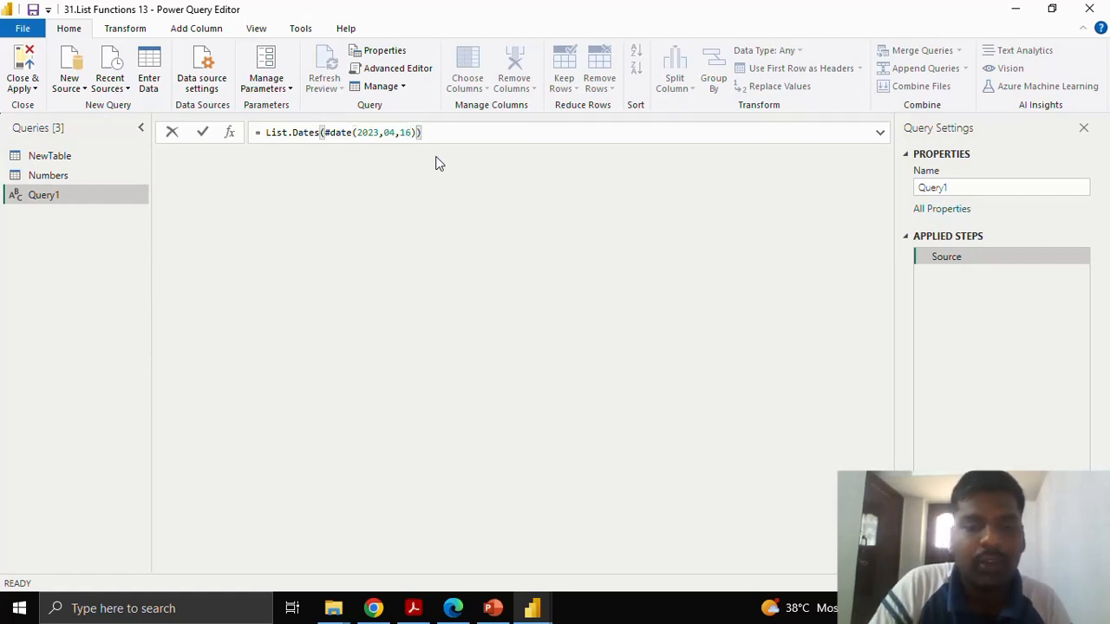
text(,)
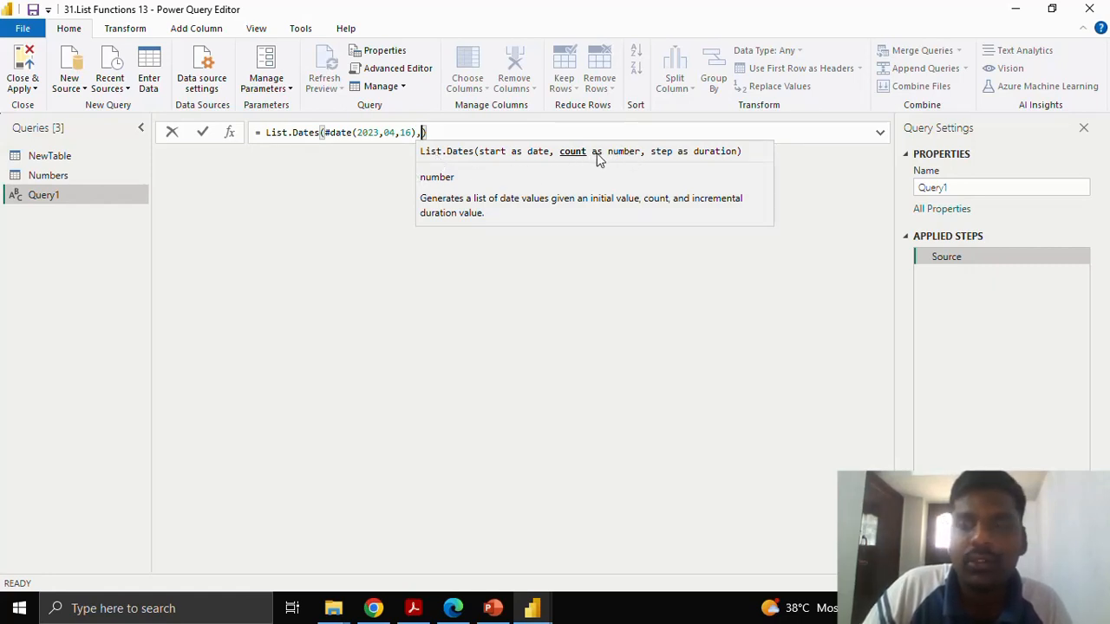
Add 15 as the count argument of List.Dates, followed by a comma for the step argument.
text(15)
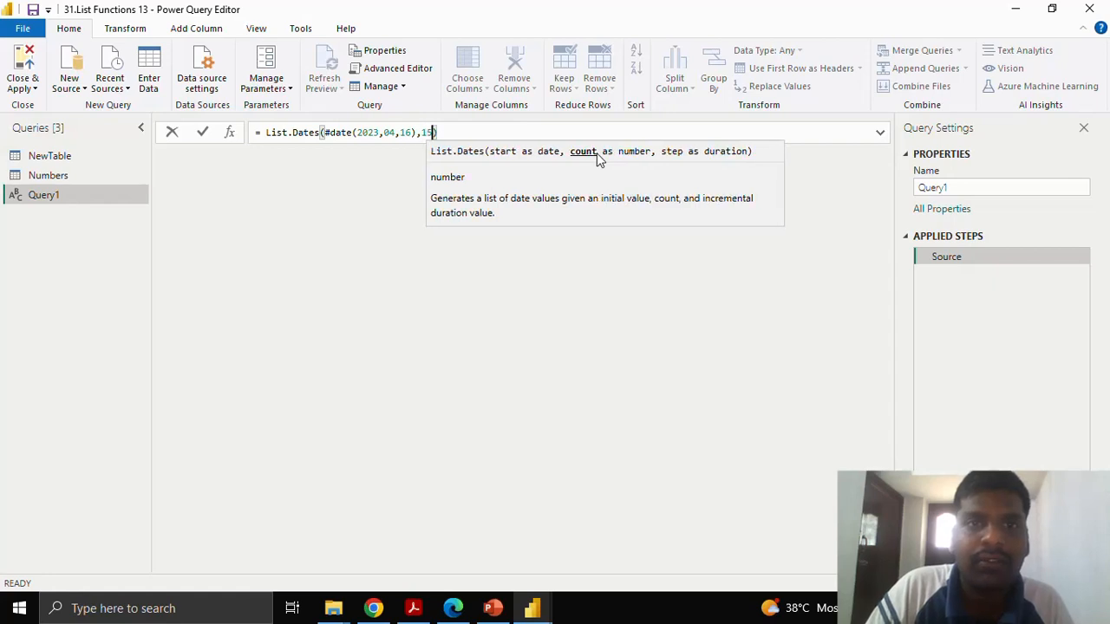
text(,)
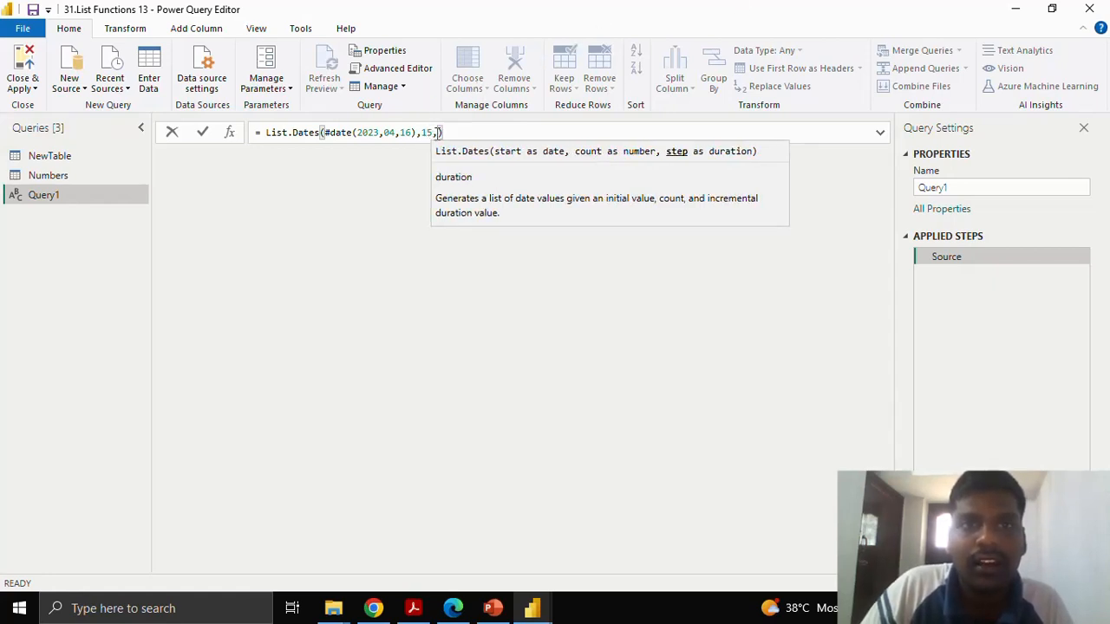
click(421, 132)
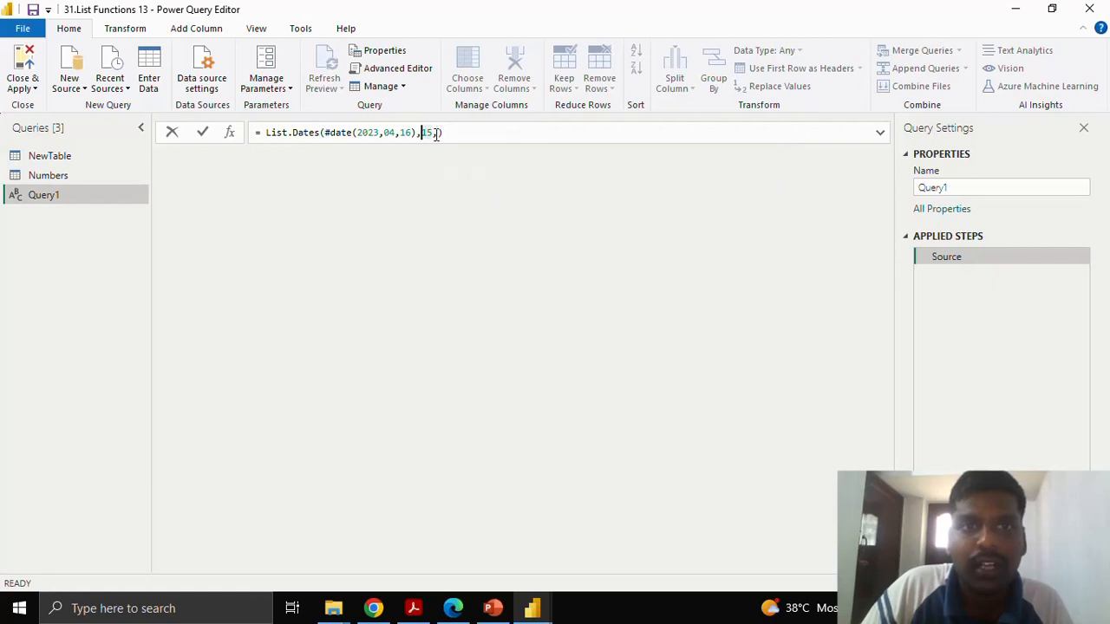
click(437, 133)
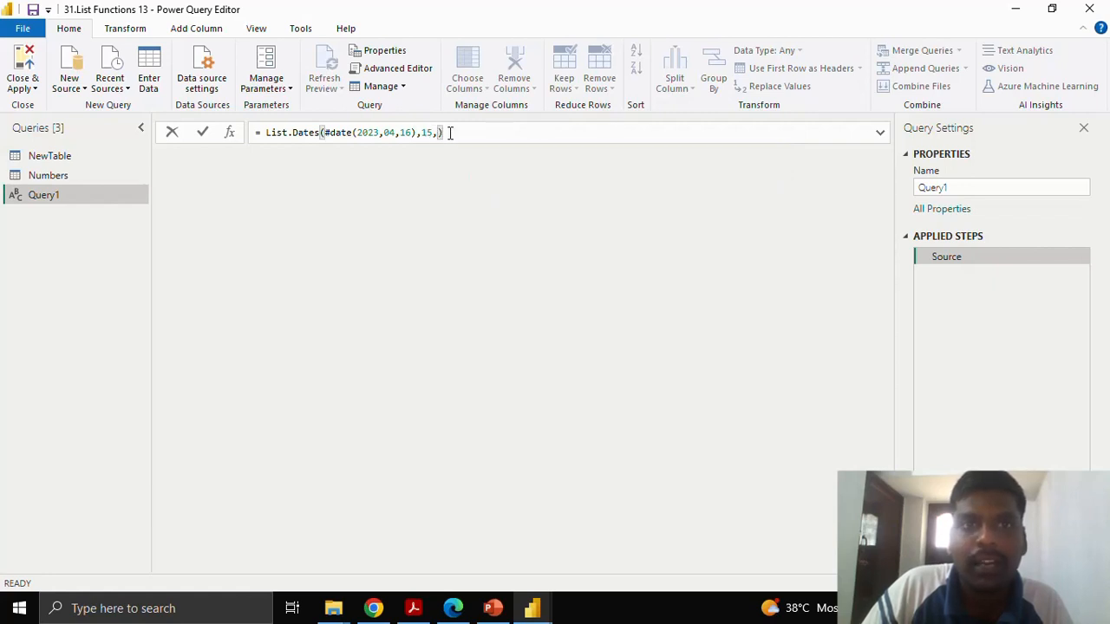
key(ctrl+a)
key(BackSpace)
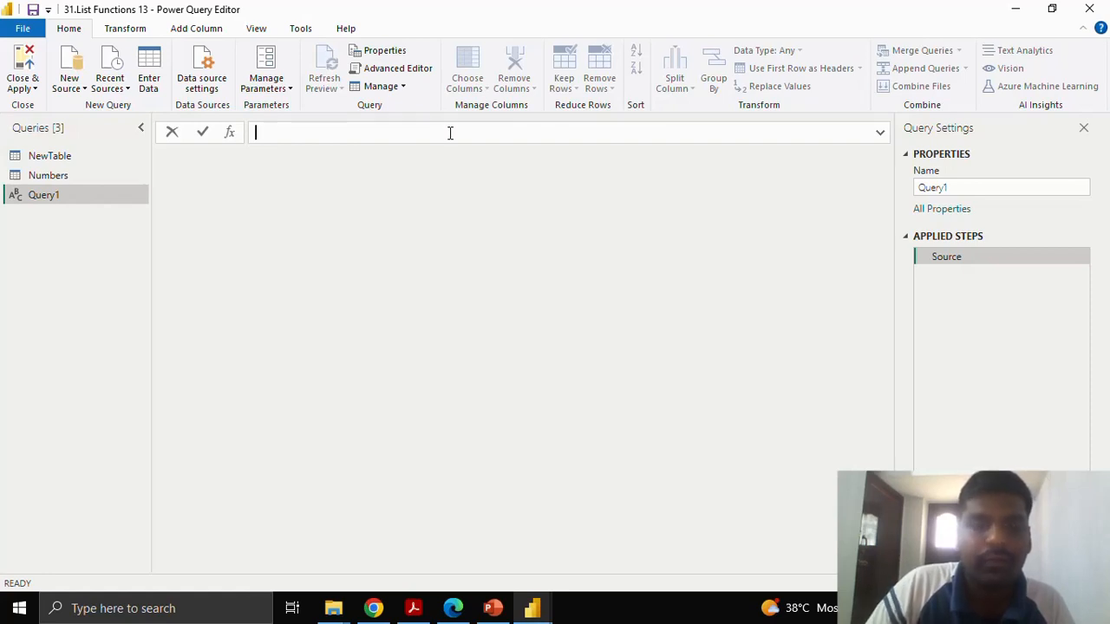
click(879, 133)
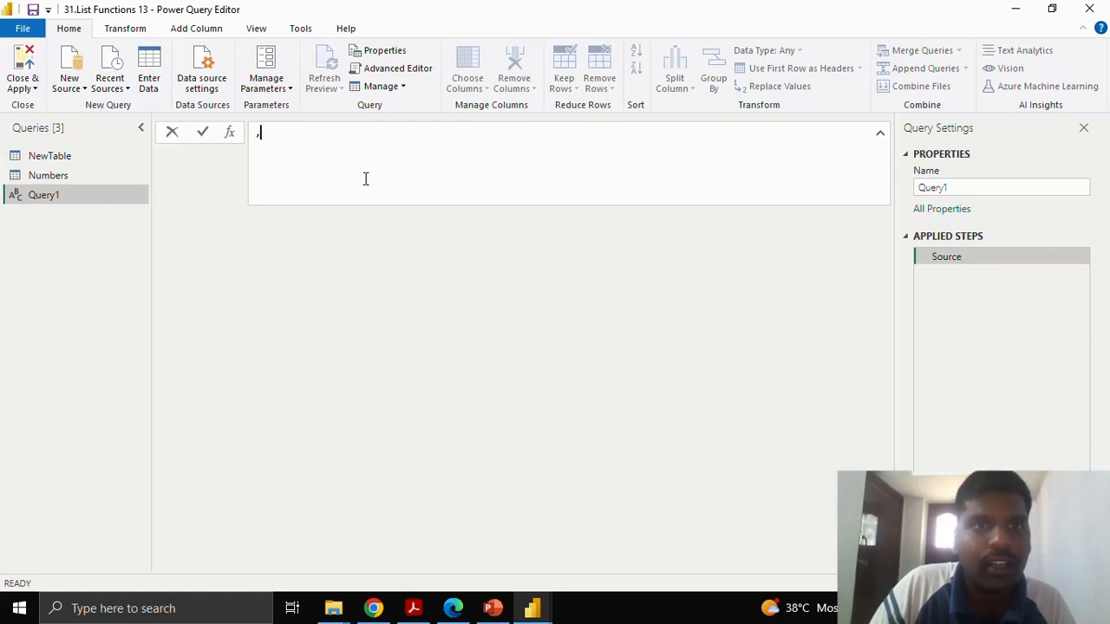
text(,)
key(ctrl+z)
key(ctrl+z)
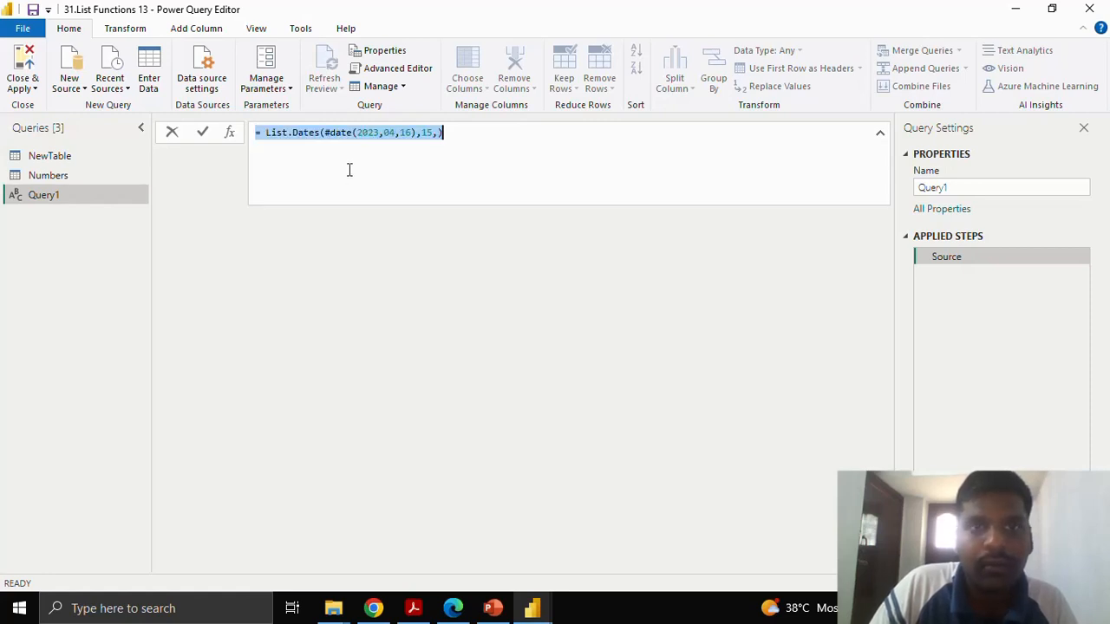
Add #duration(1,0,0,0) as the step argument after the count in the List.Dates formula.
click(439, 134)
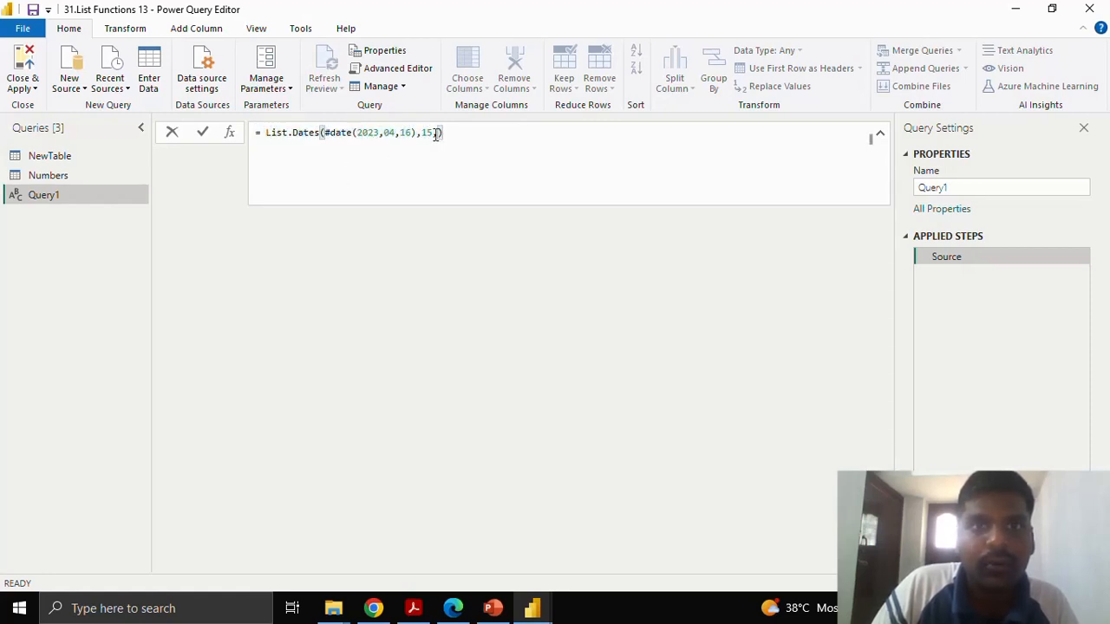
double_click(430, 132)
click(435, 135)
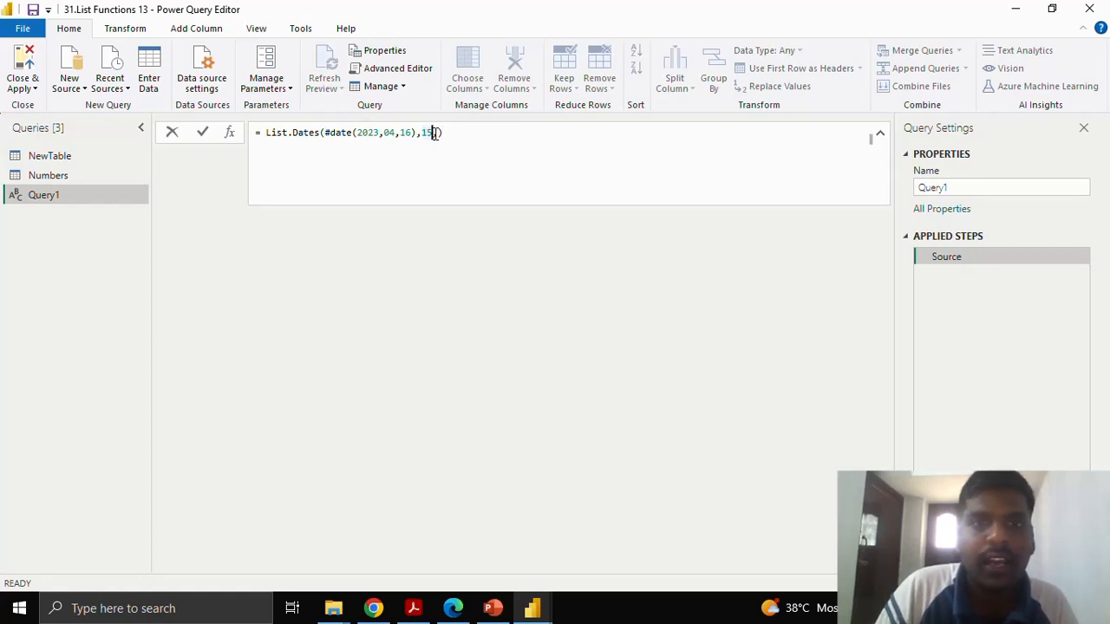
text(#)
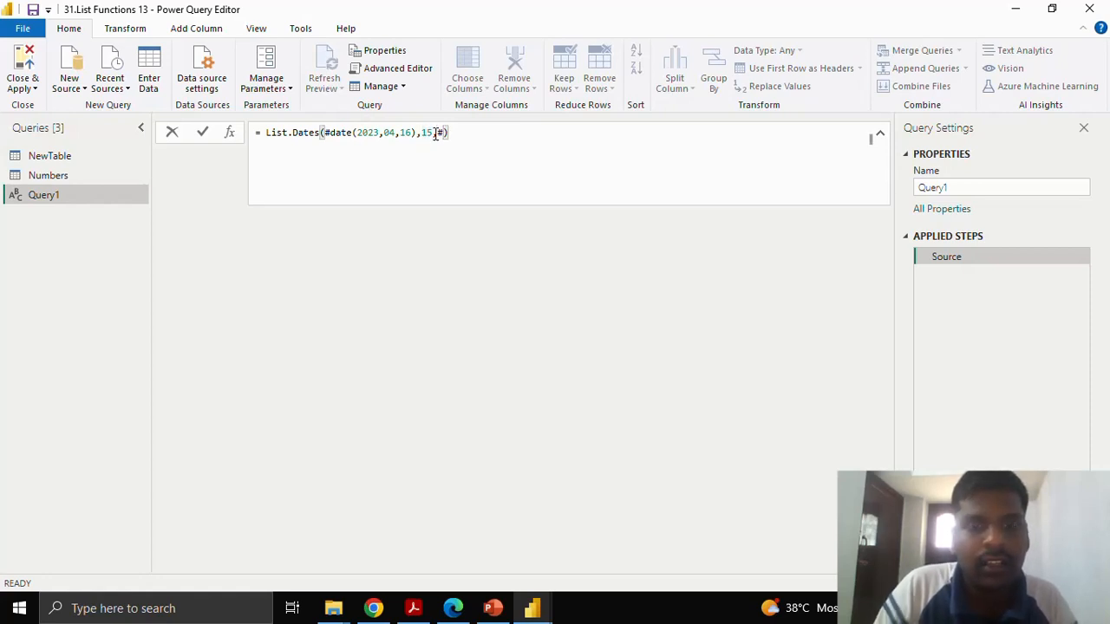
text(duration)
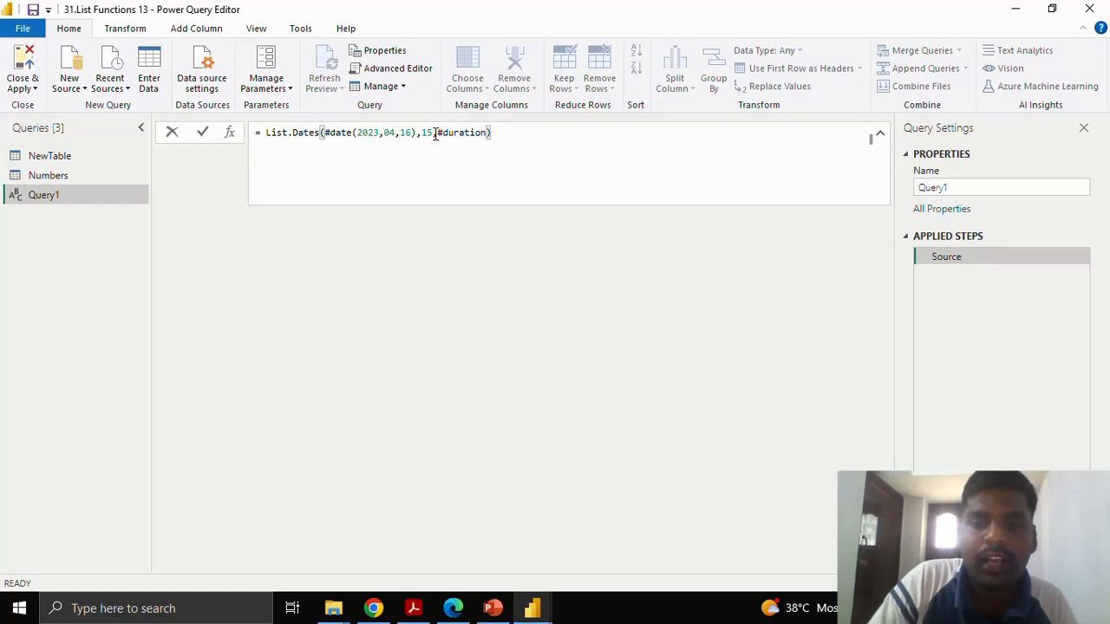
text(()
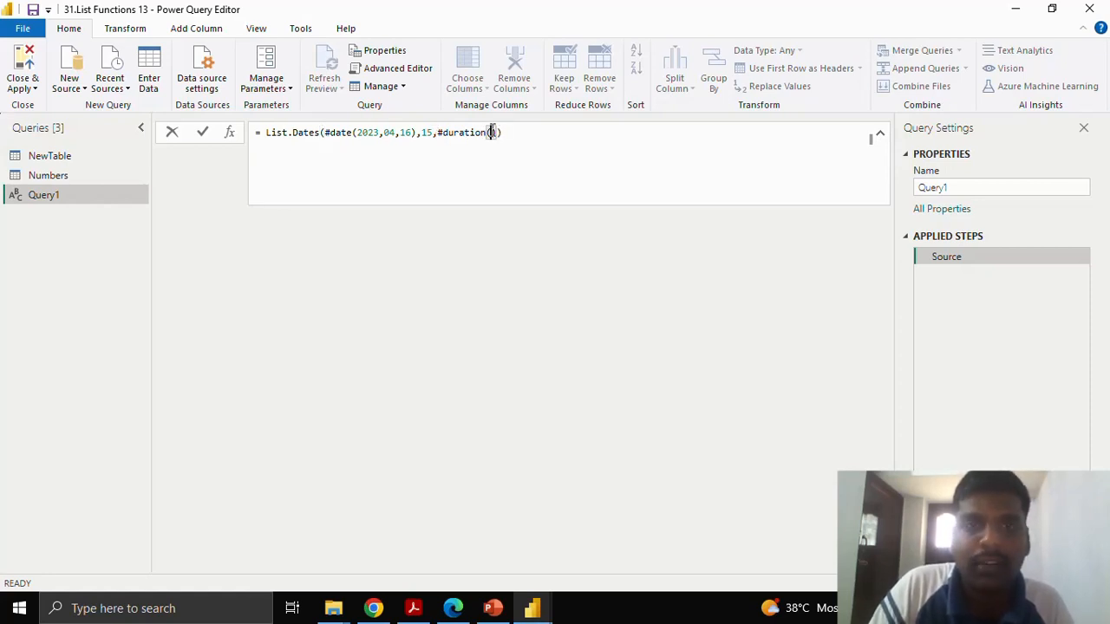
text(1)
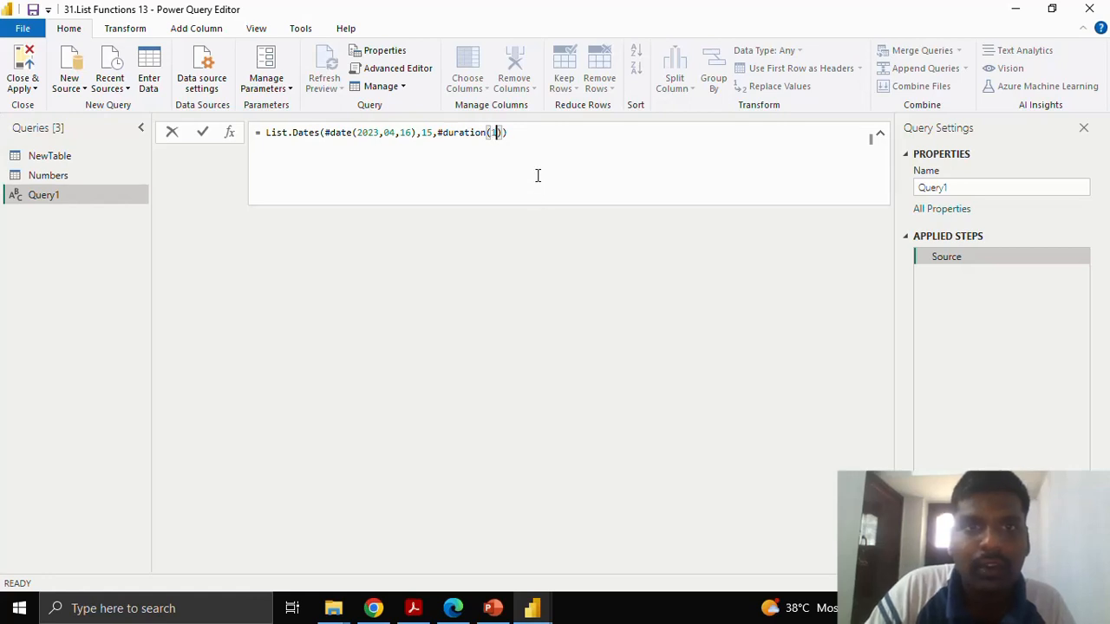
text(,)
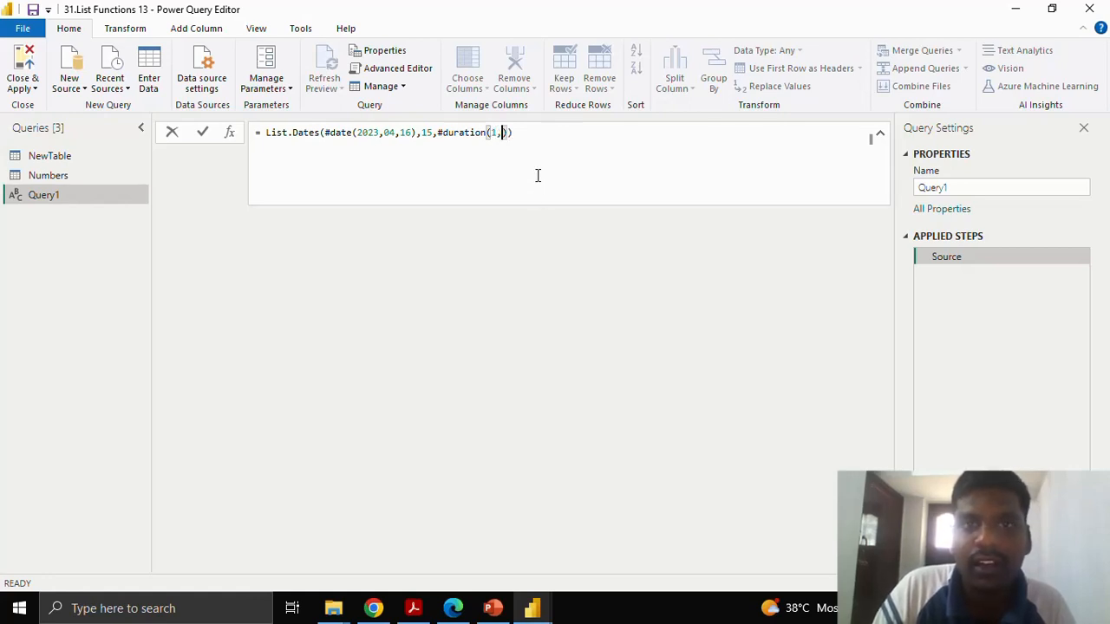
text(0,)
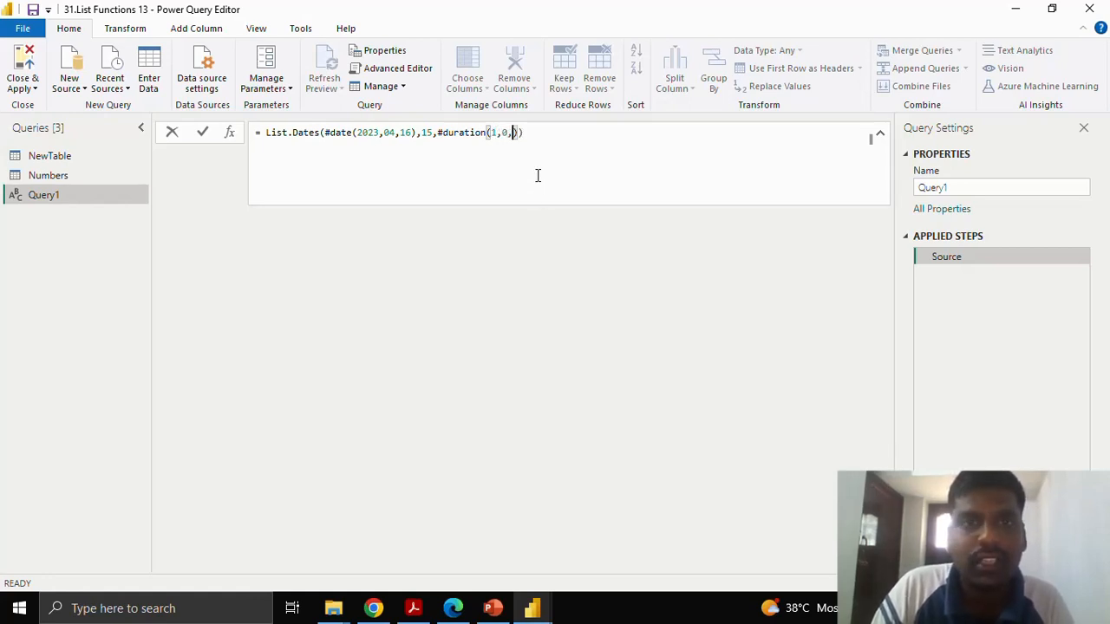
text(0,0)
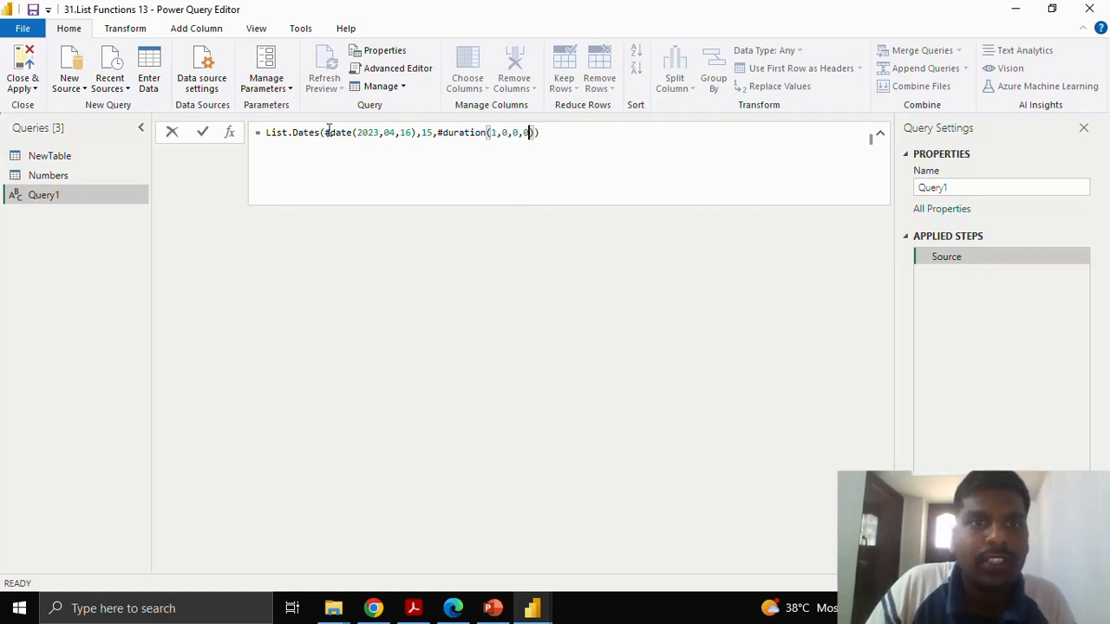
Commit the completed List.Dates formula to generate the list of dates.
drag(327, 132, 497, 130)
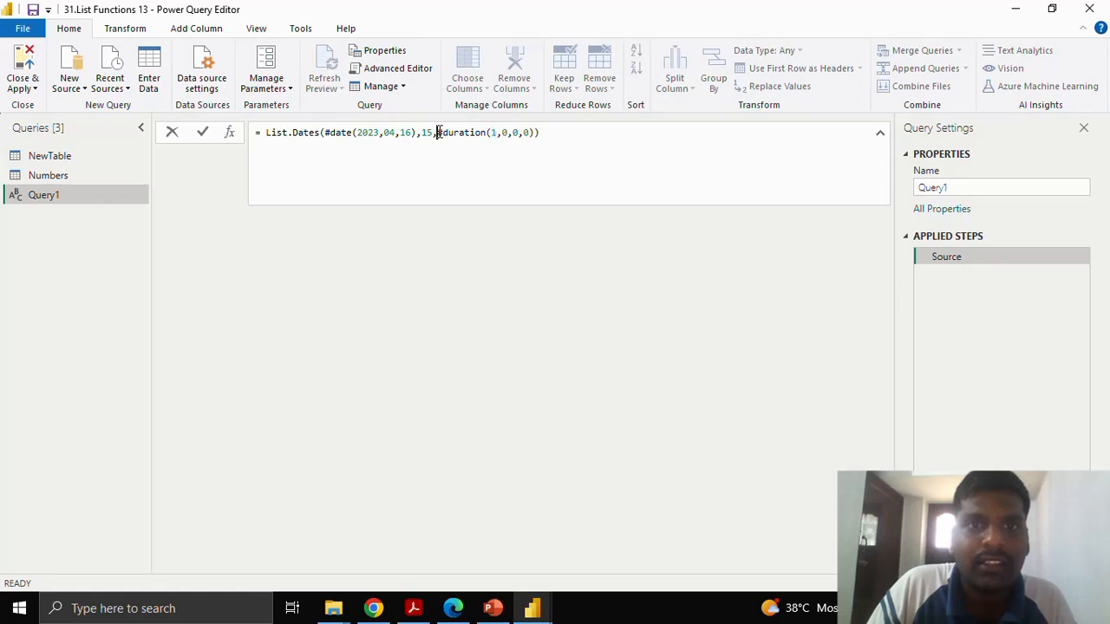
drag(437, 132, 535, 132)
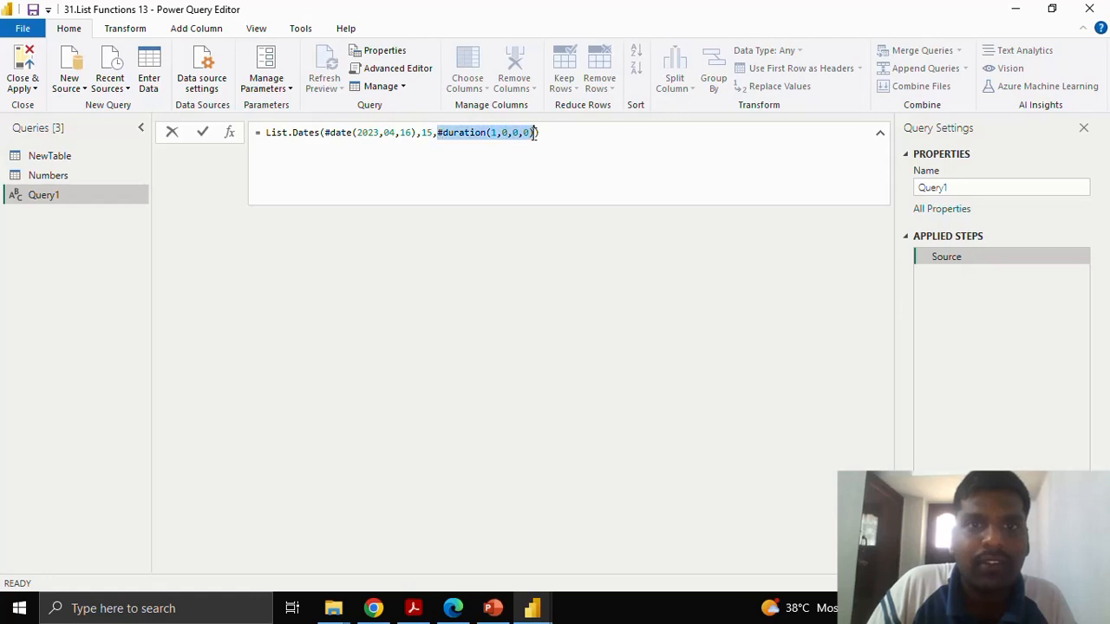
click(203, 134)
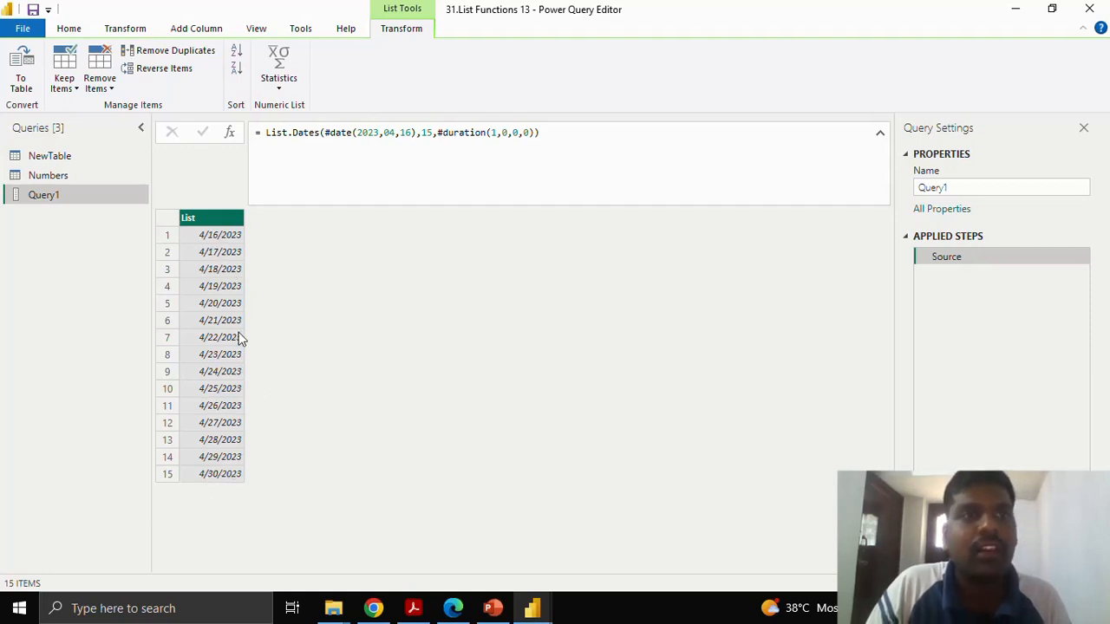
Rename the generated date list query to Dates.
click(958, 186)
drag(959, 186, 918, 186)
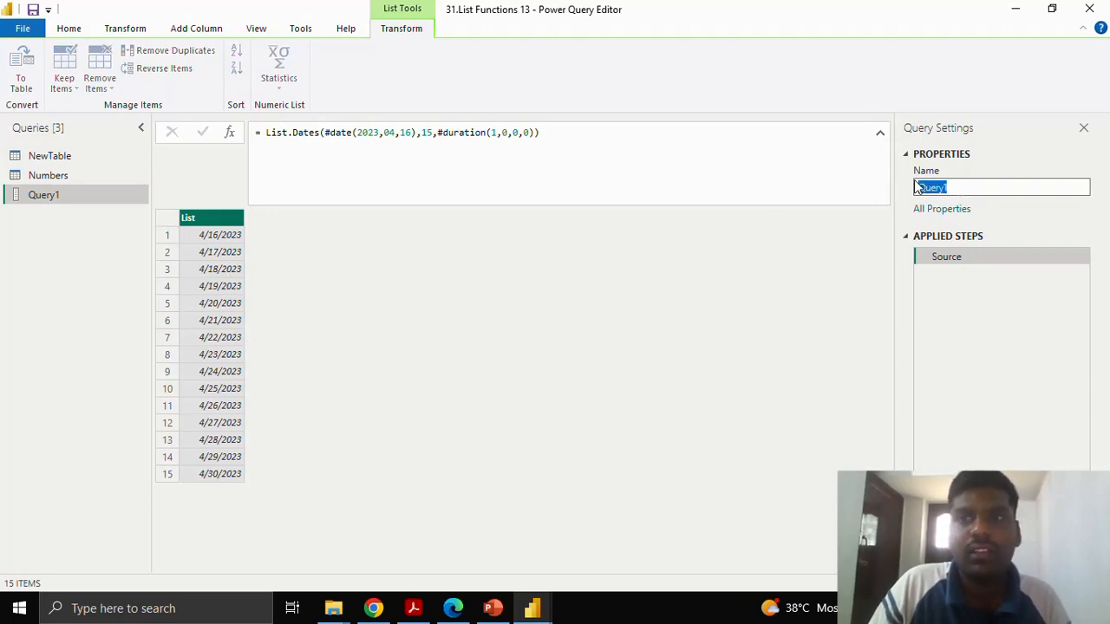
text(Dates)
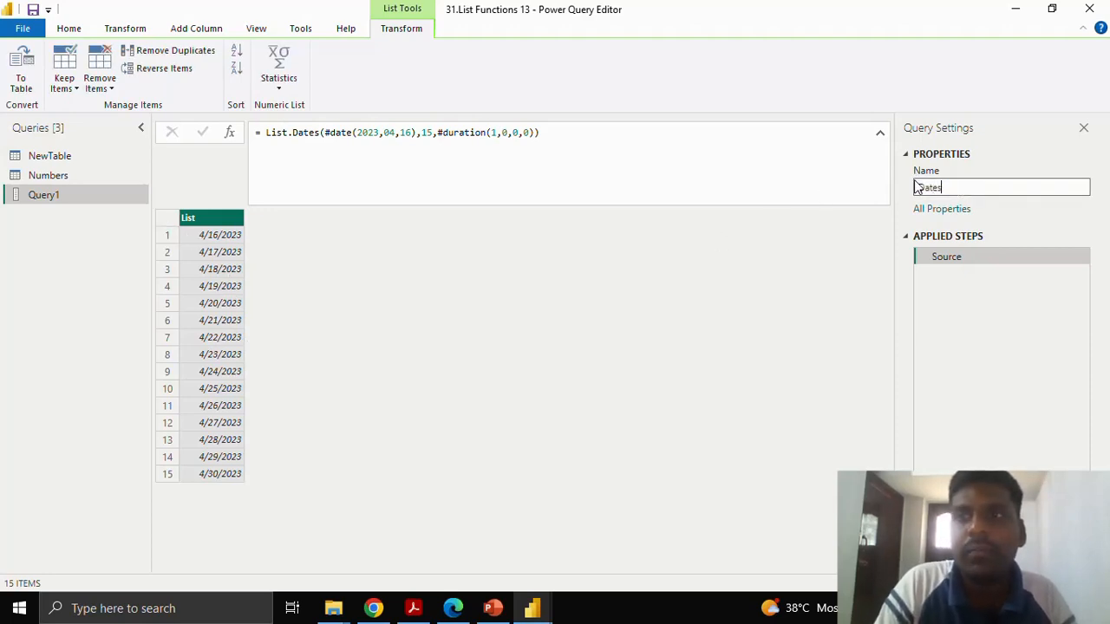
key(Return)
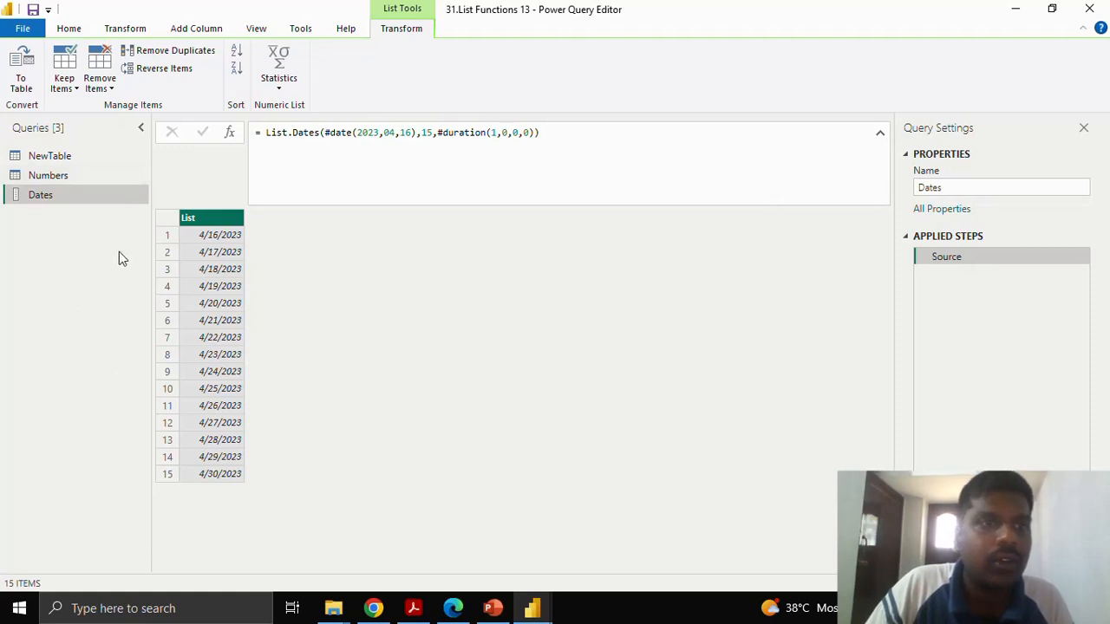
Create a new blank query and begin a List.DateTimes formula in it.
right_click(91, 222)
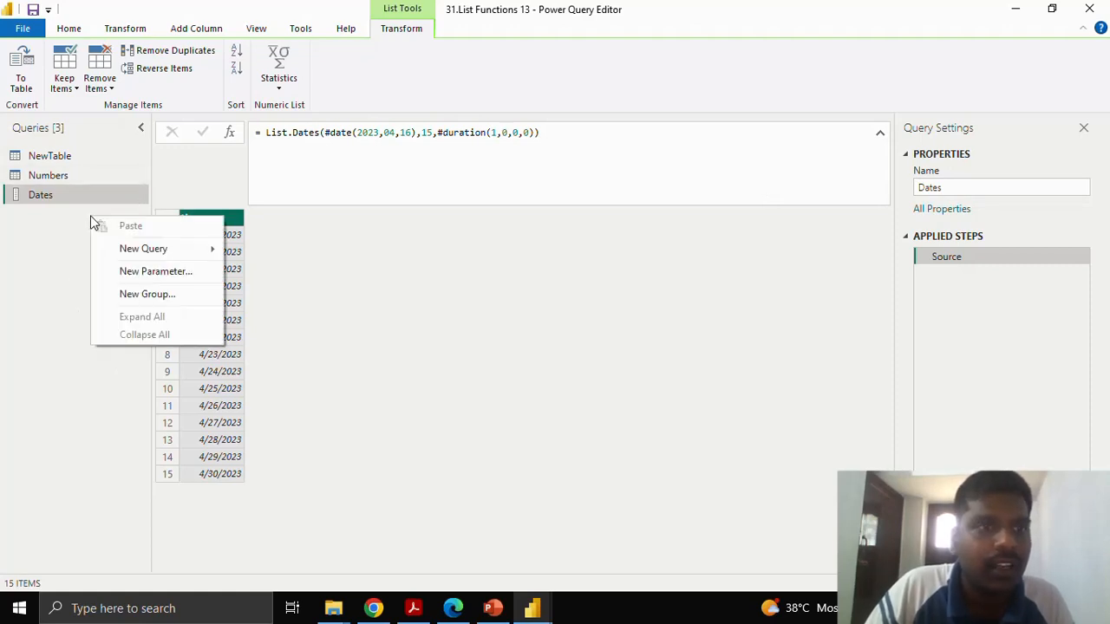
mouse_move(140, 252)
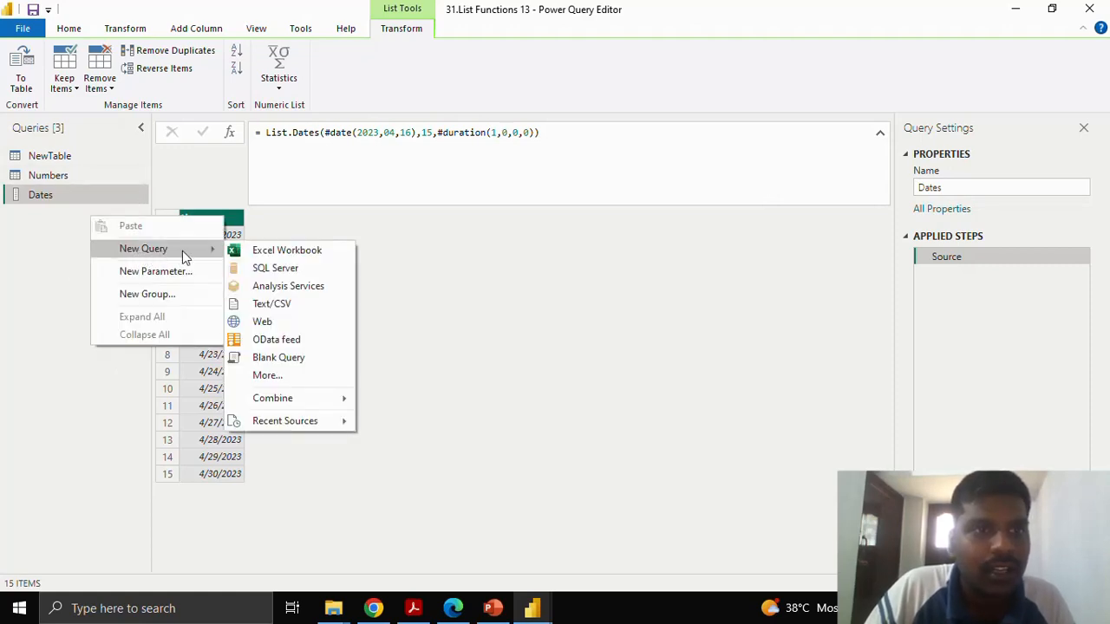
click(277, 357)
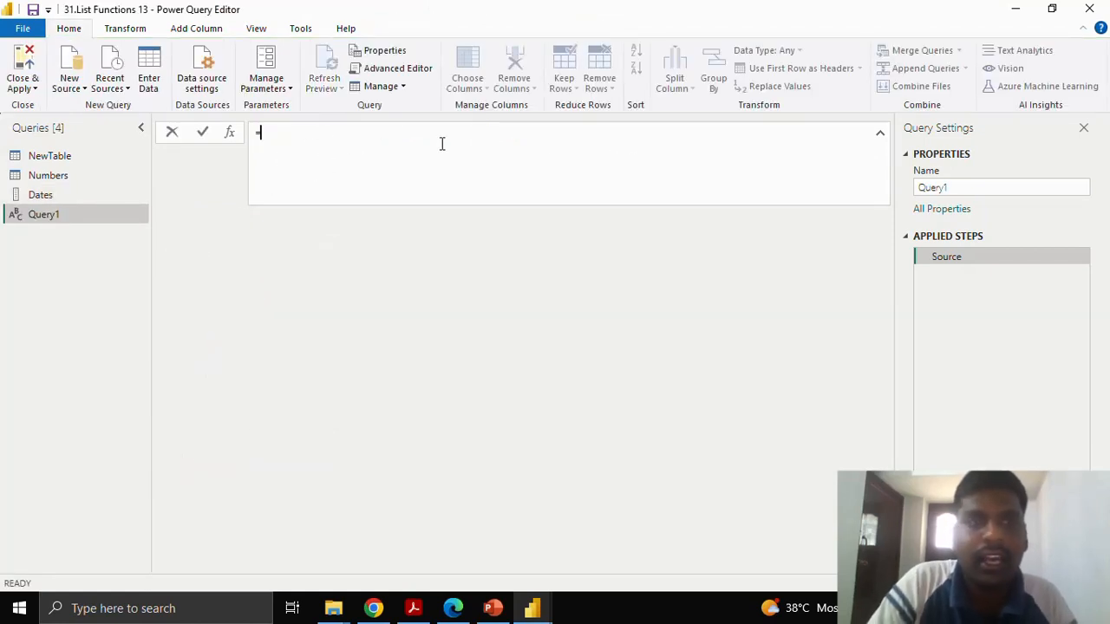
text(List.Date)
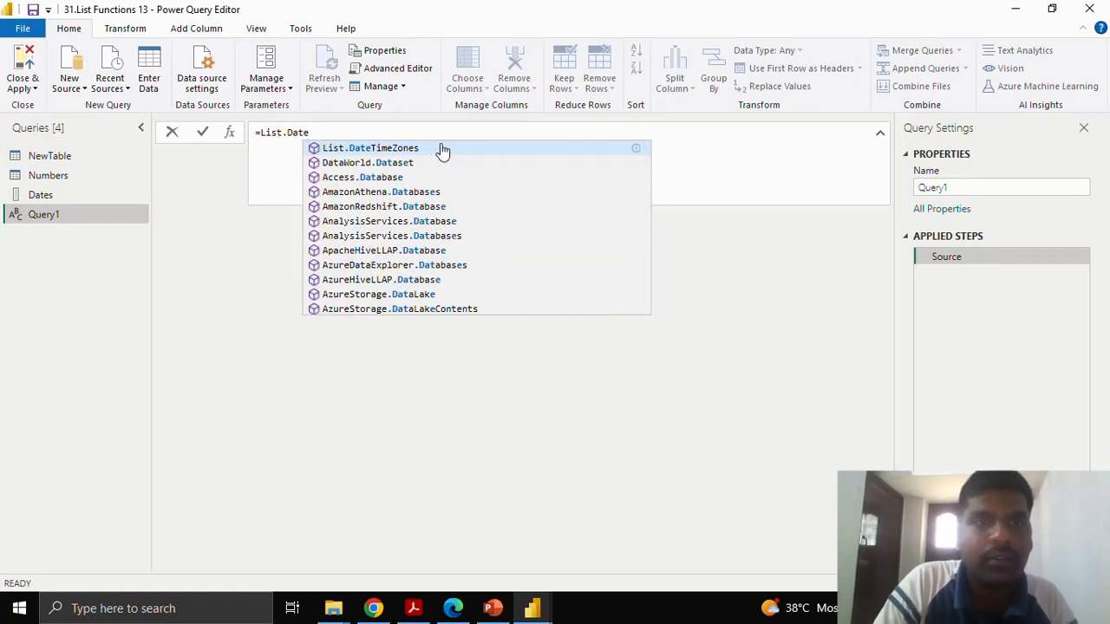
text(Ti)
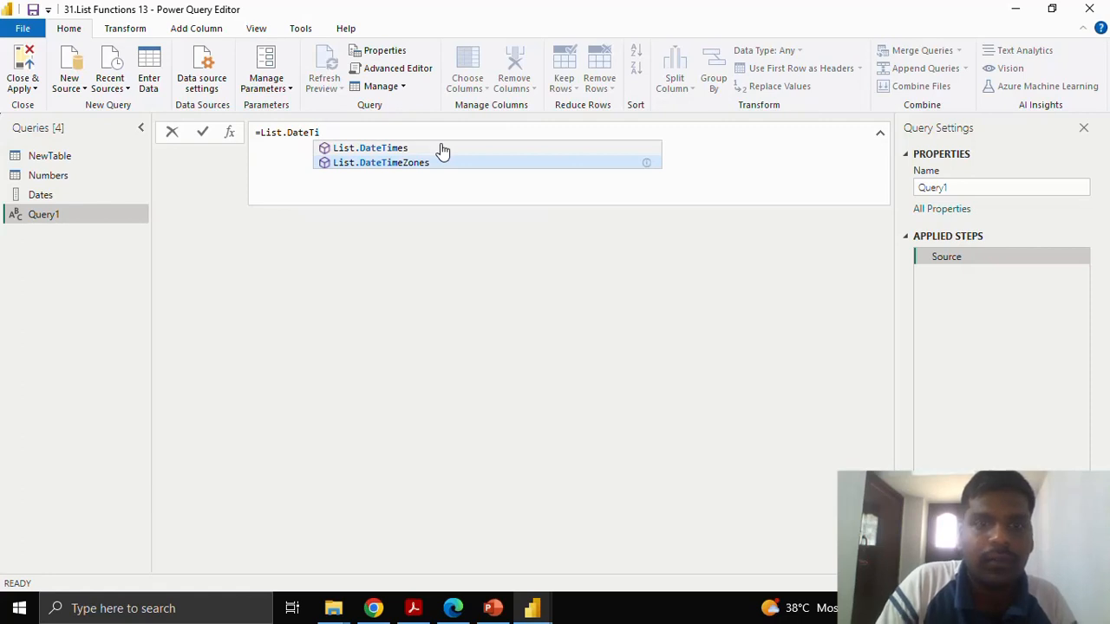
text(mes)
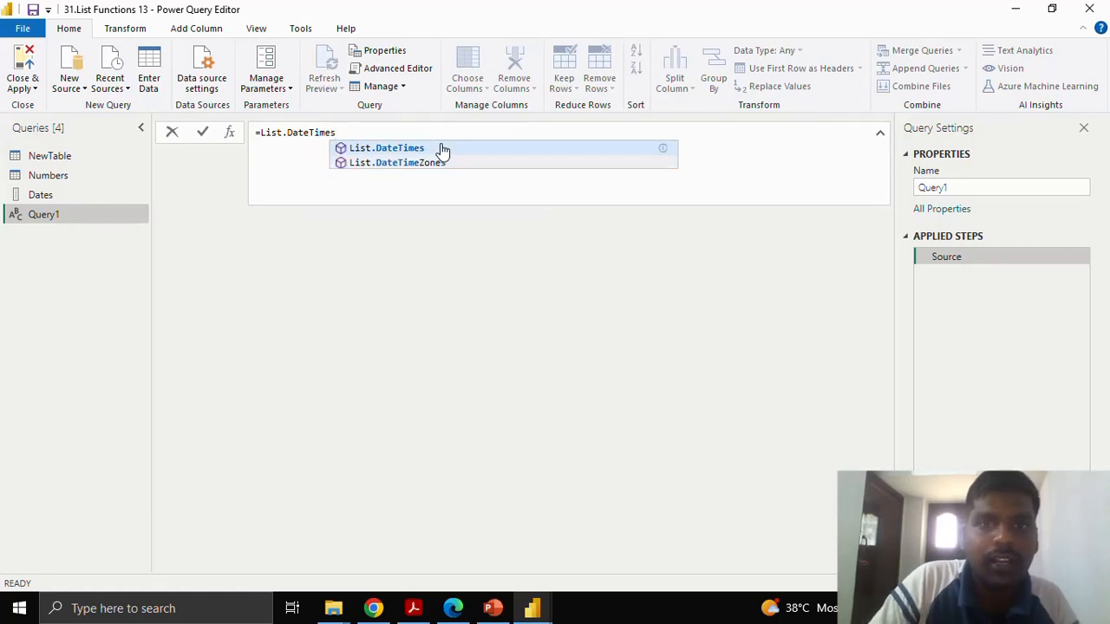
text(()
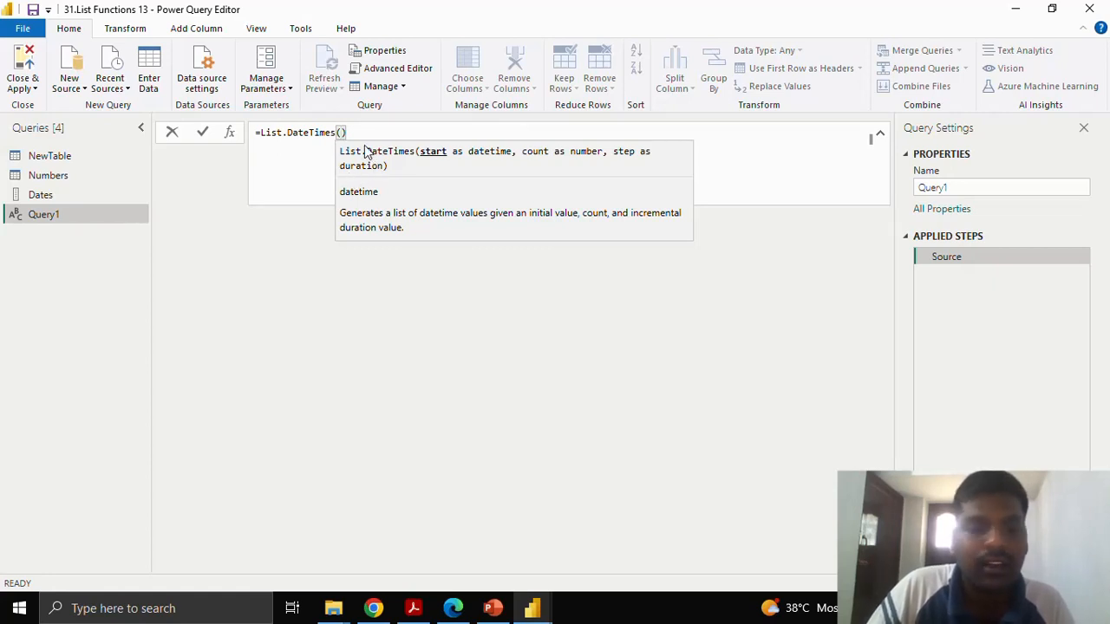
text(#)
text(datetim)
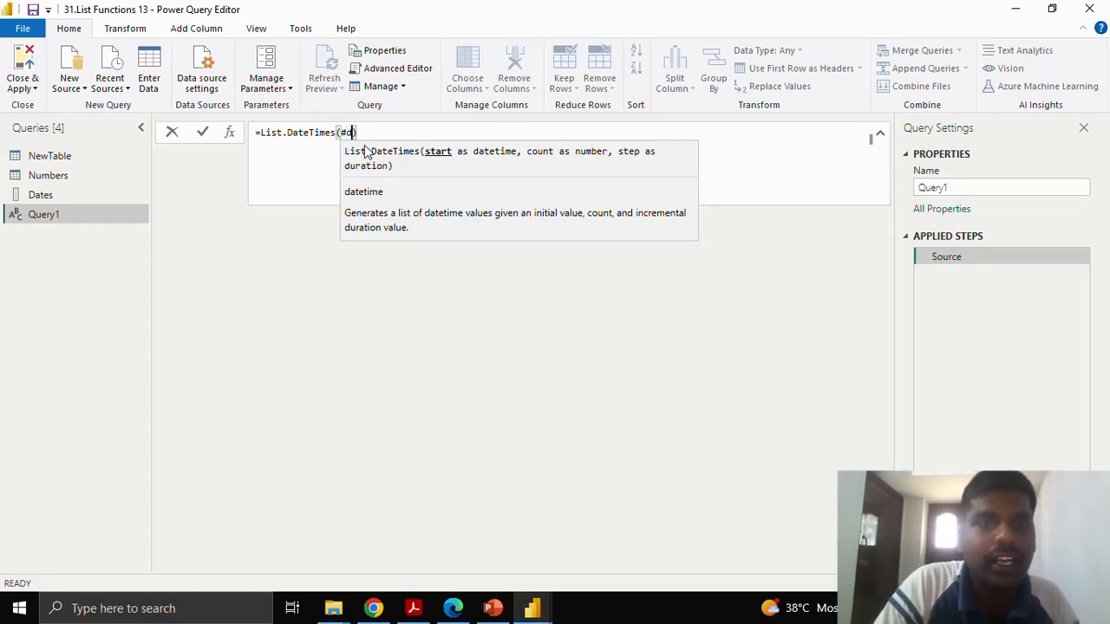
text(e)
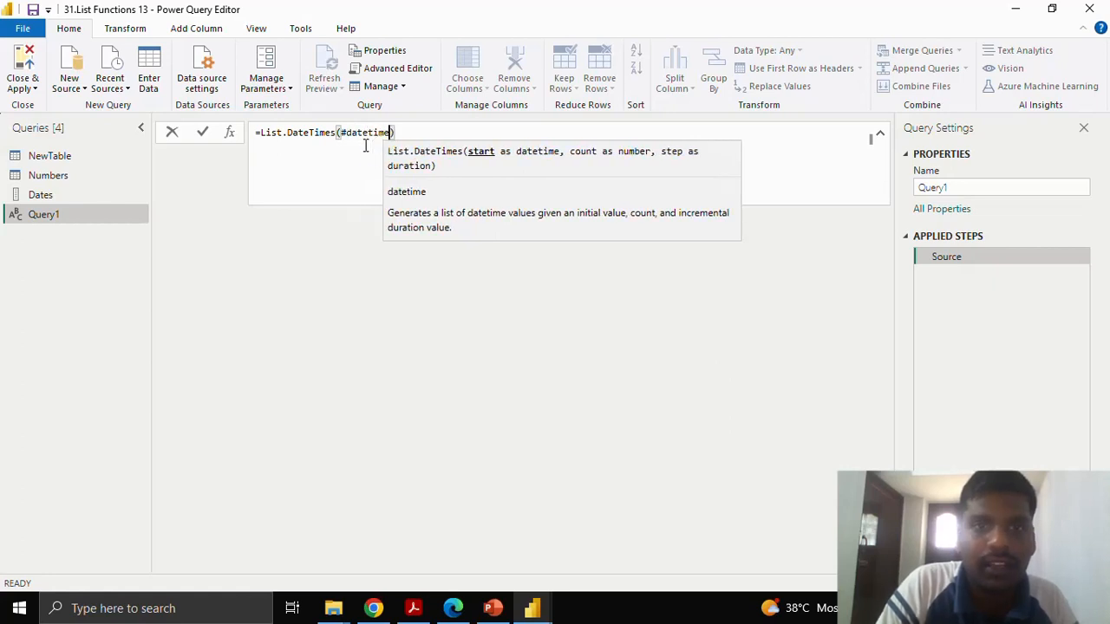
text(()
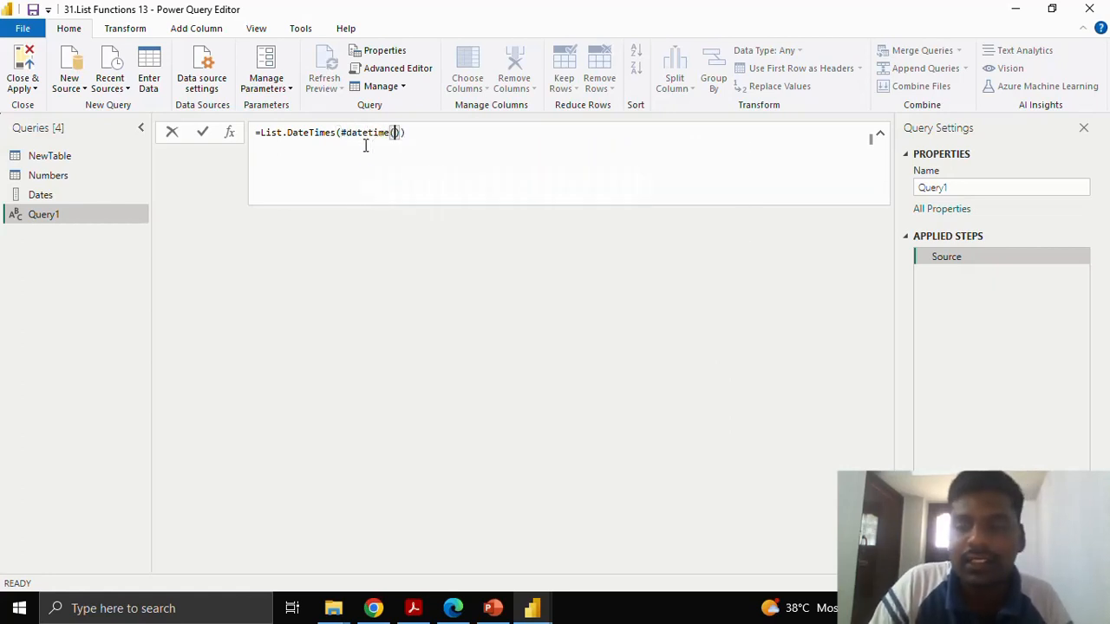
text(2023,)
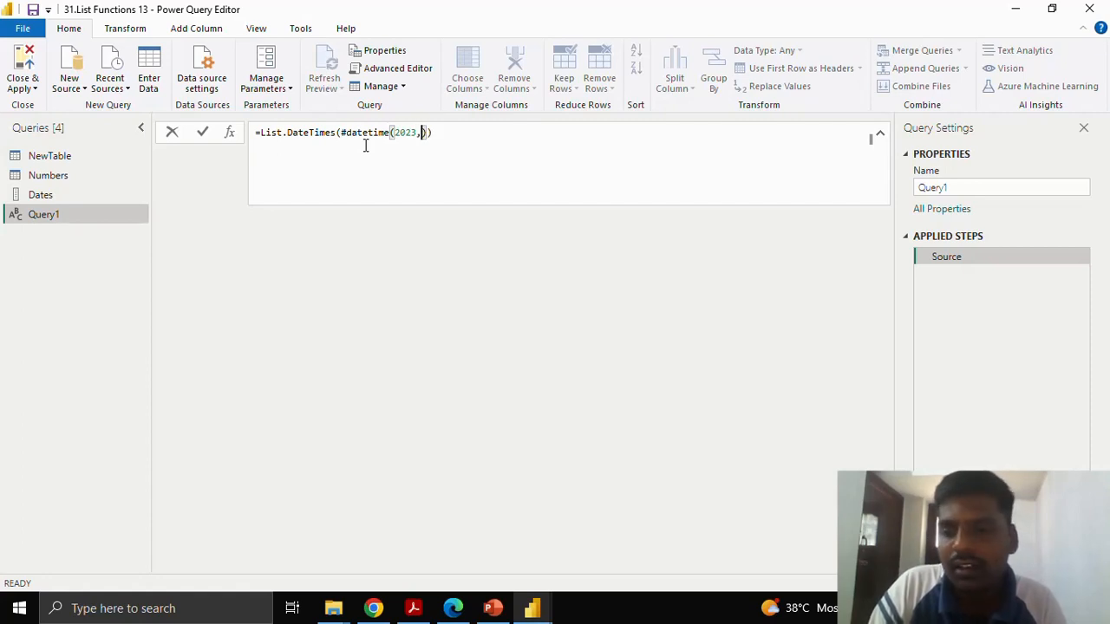
text(04,16,)
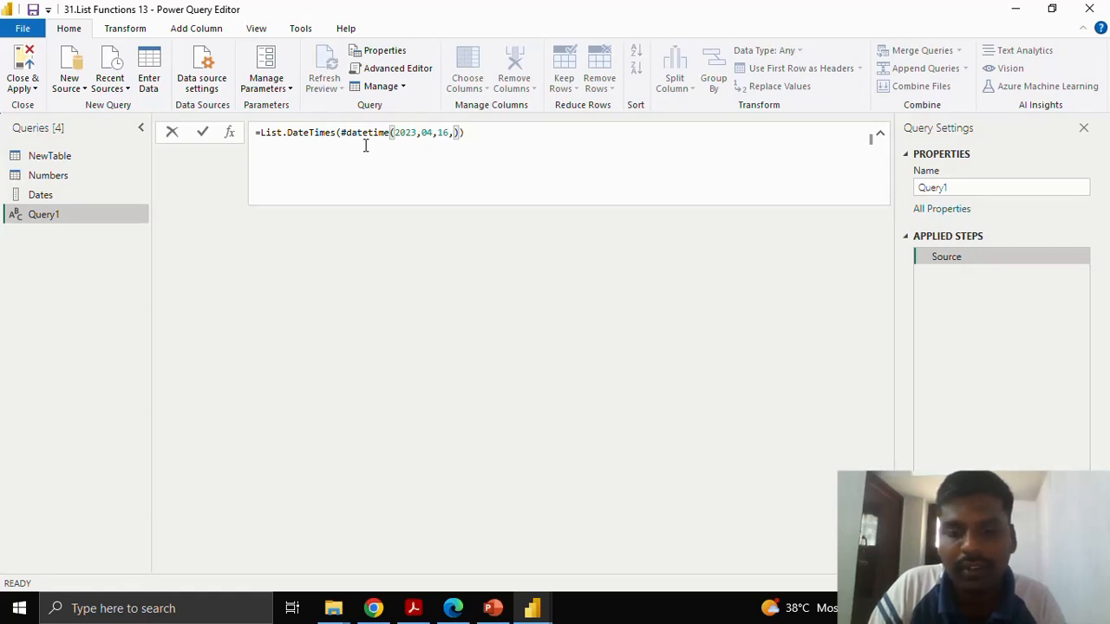
text(15,55,)
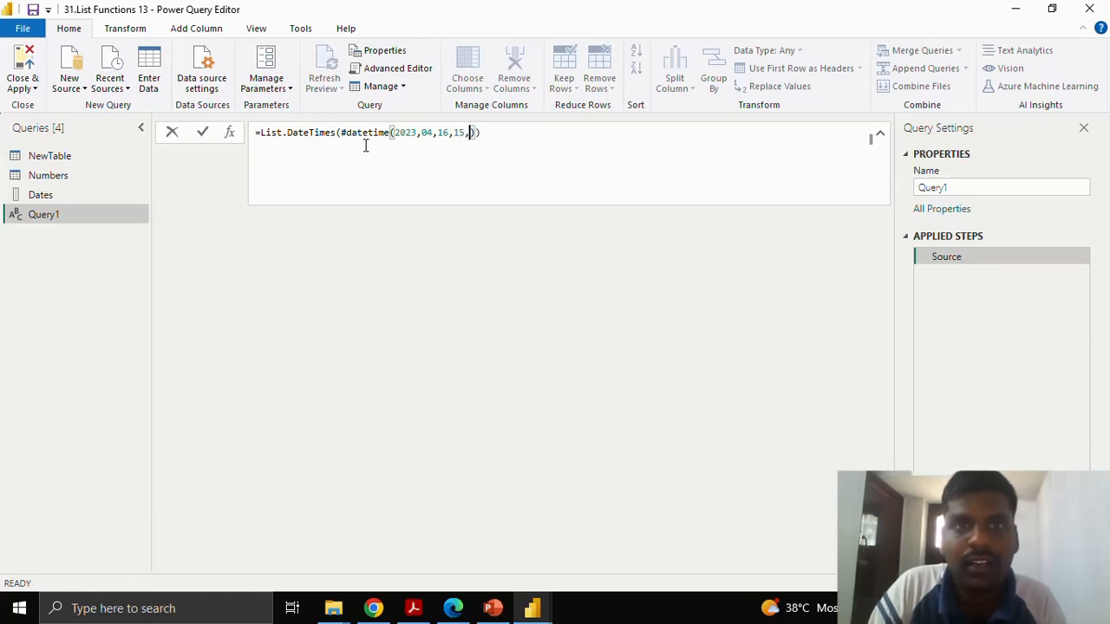
text(00)
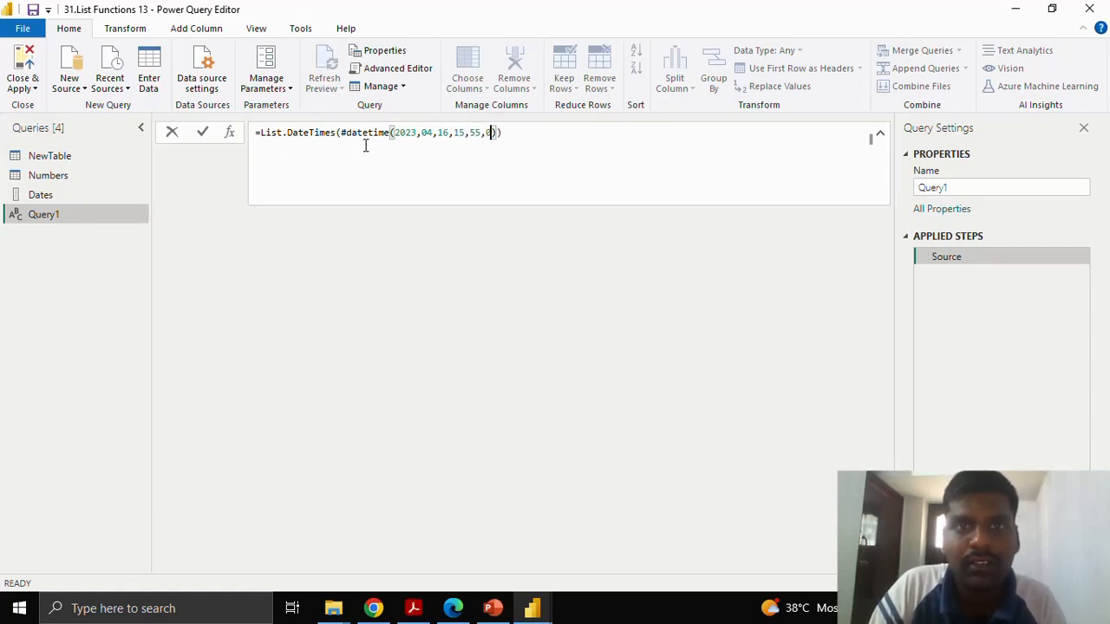
Enter #datetime(2023,04,16,15,55,00) as the start argument of the List.DateTimes function.
key(Right)
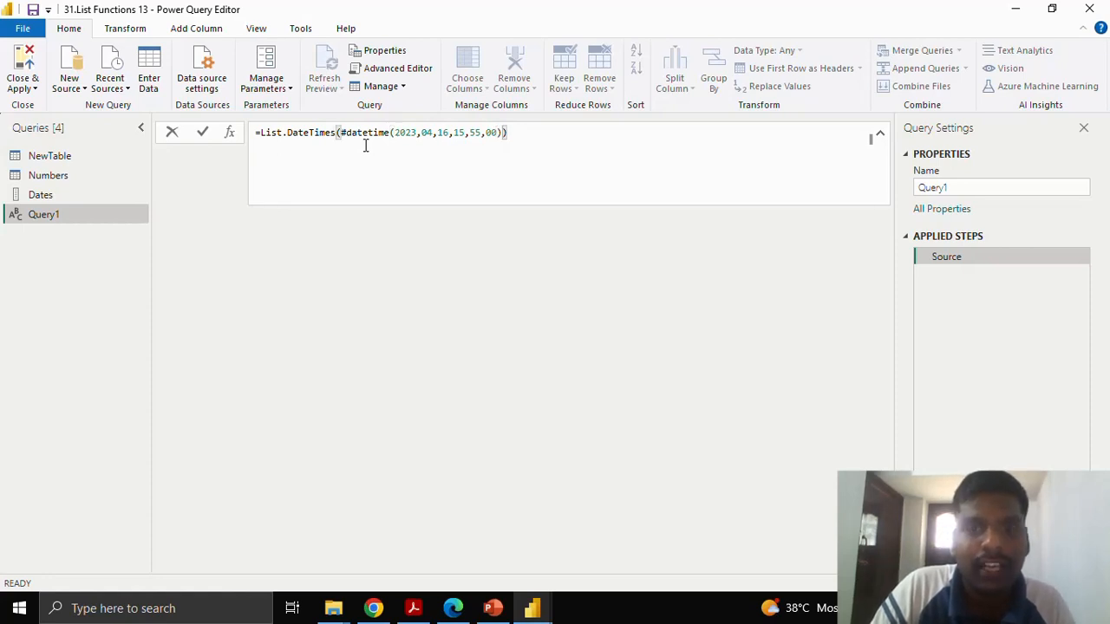
Add 10 as the count argument of List.DateTimes, followed by a comma for the step argument.
text(,)
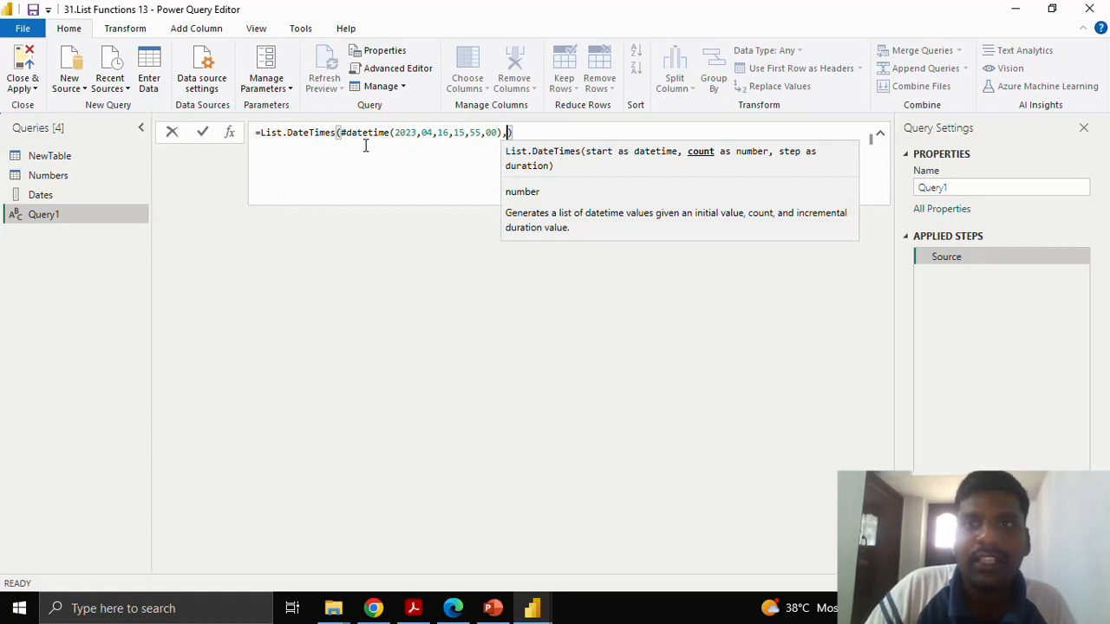
text(0)
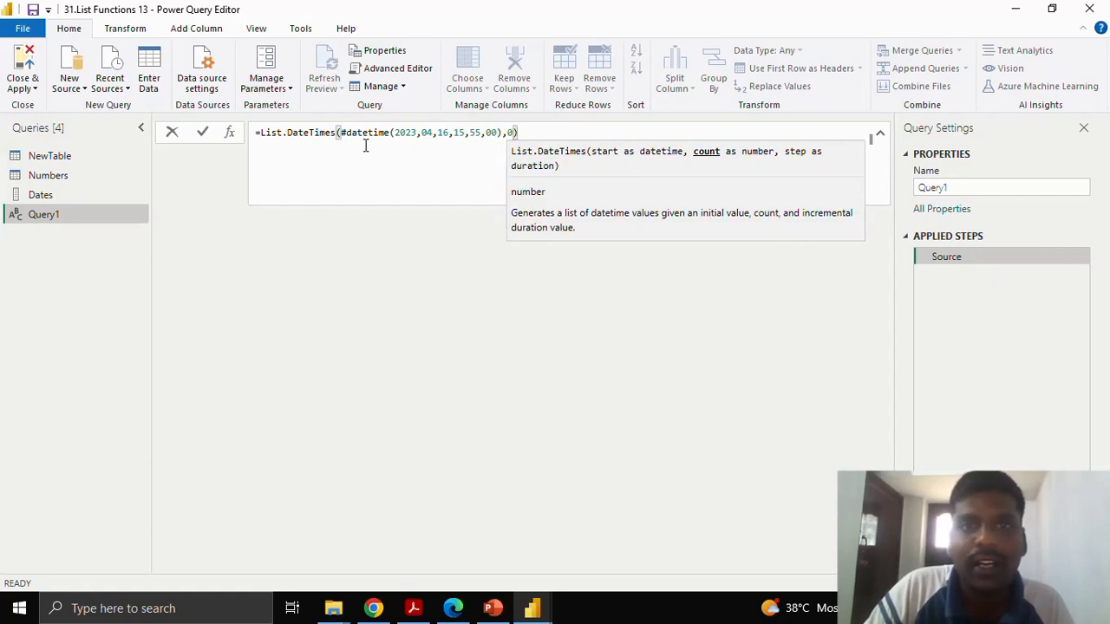
text(0))
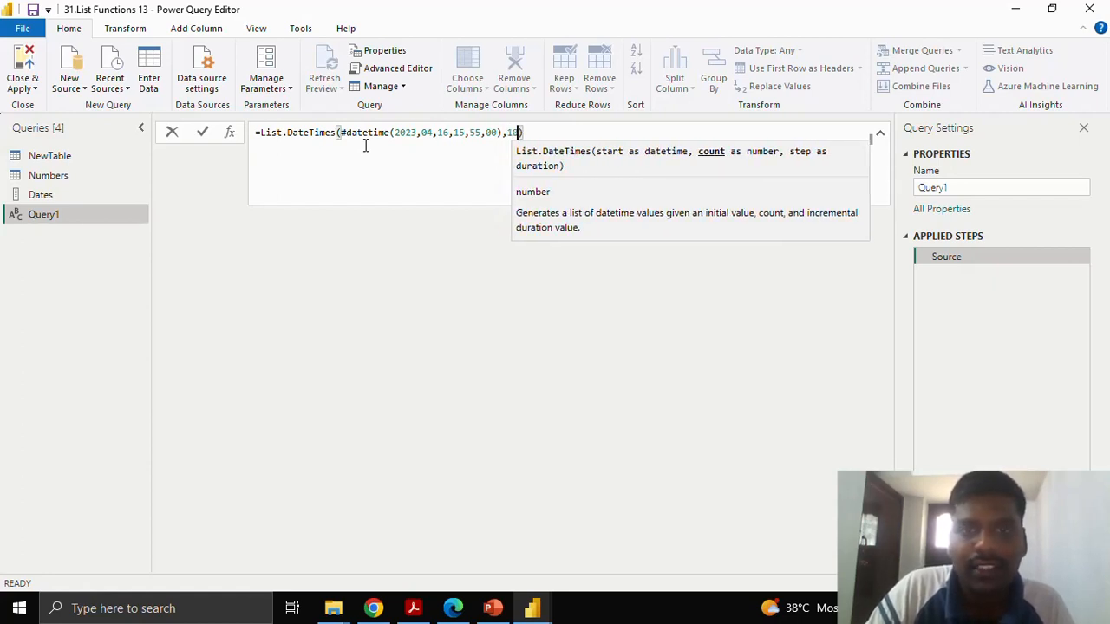
text(,10,)
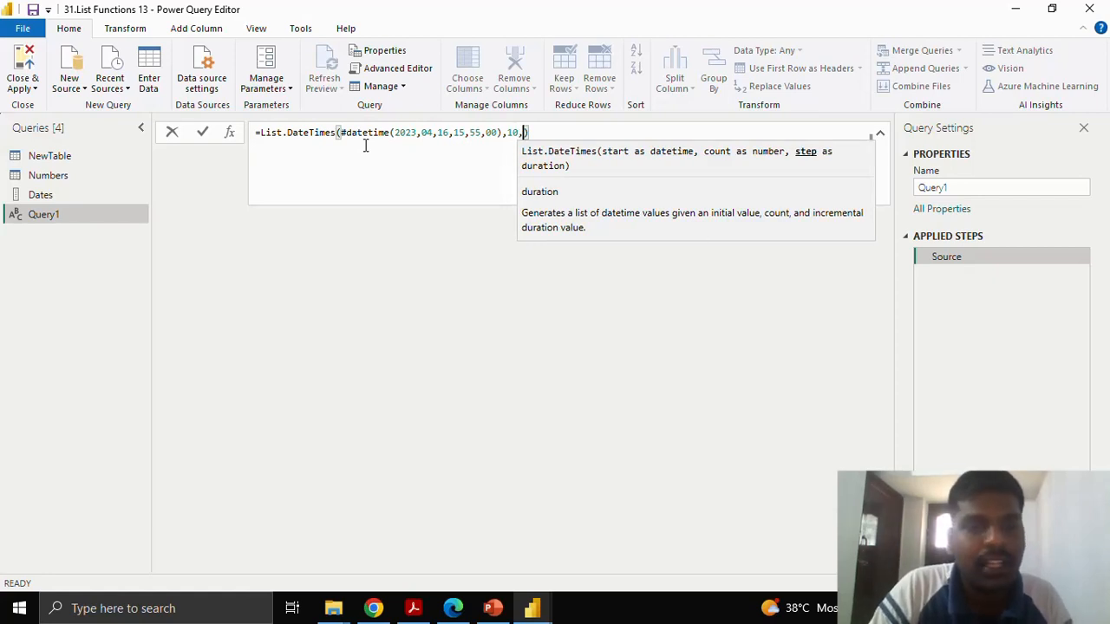
text(#duratio)
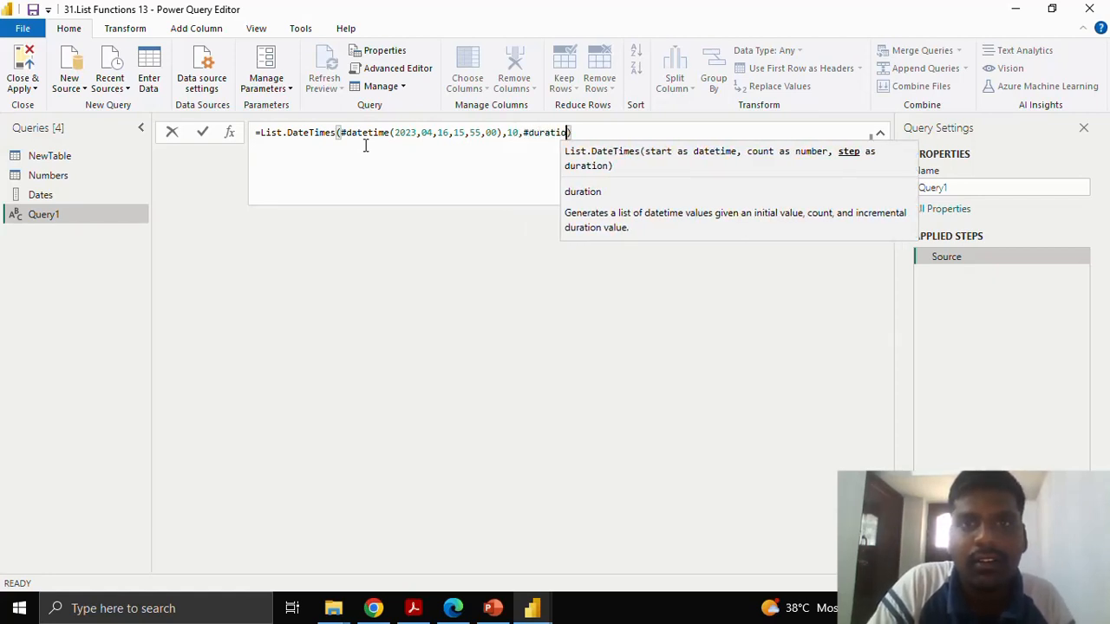
text(n()
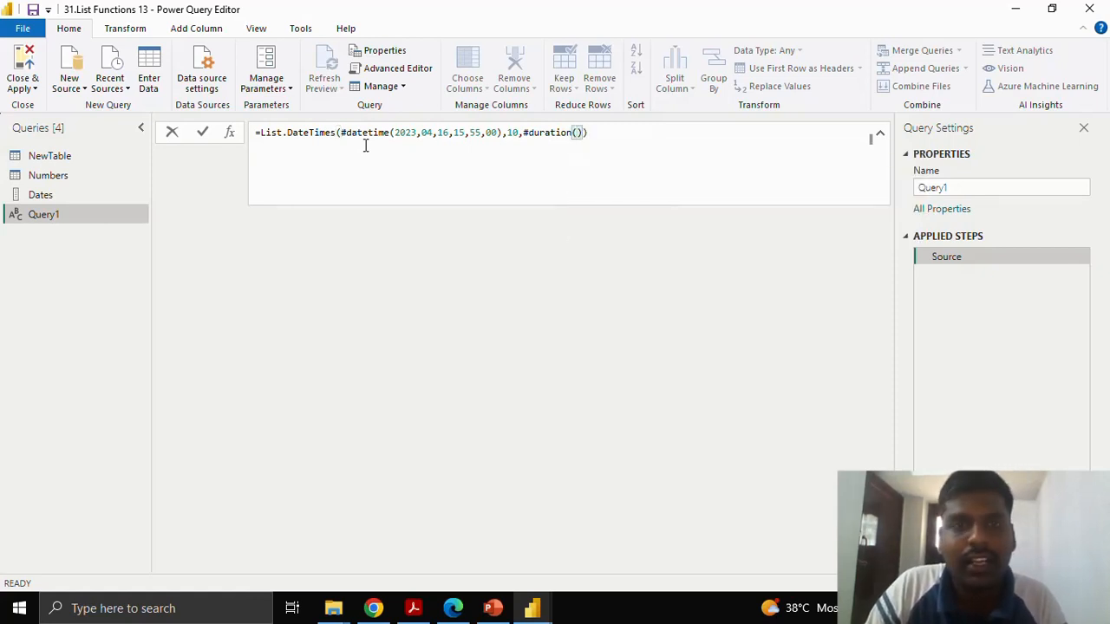
text(0,1)
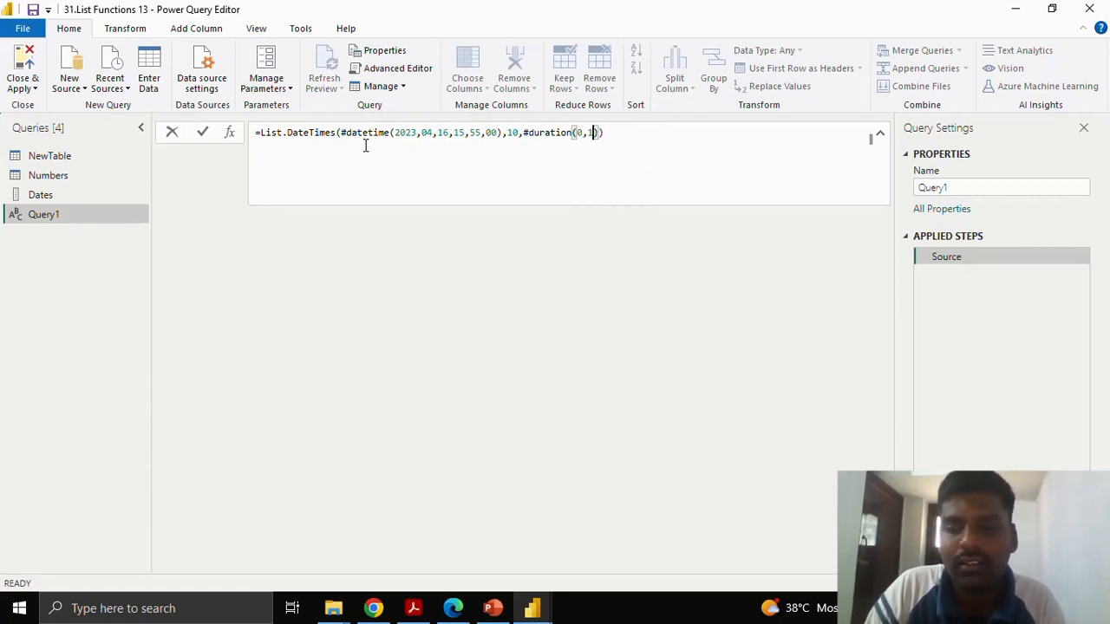
text(,0)
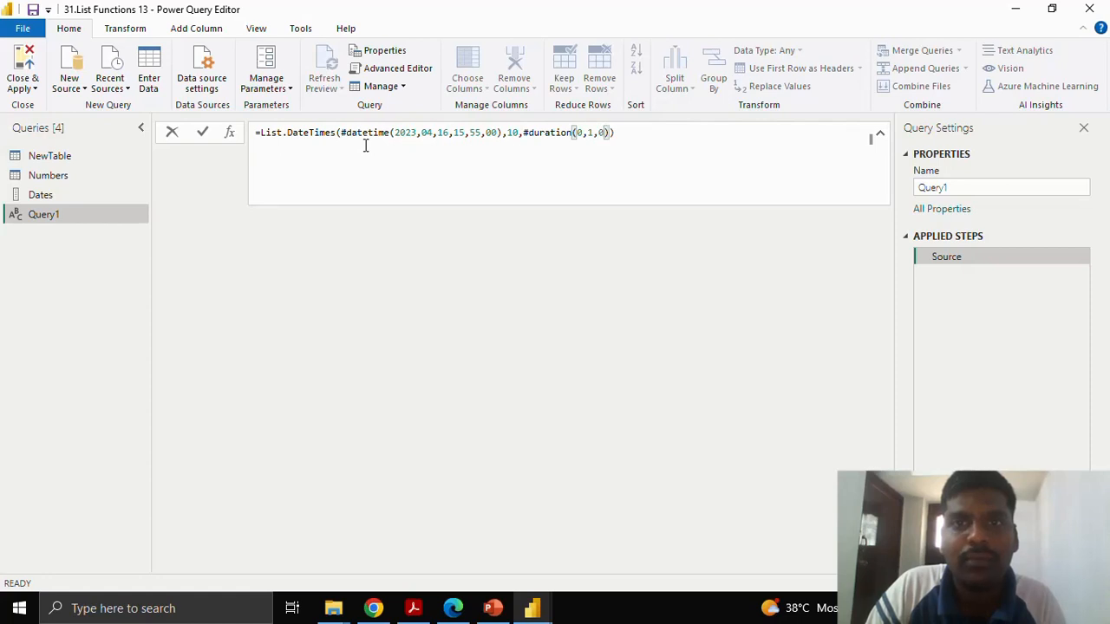
text(,0)
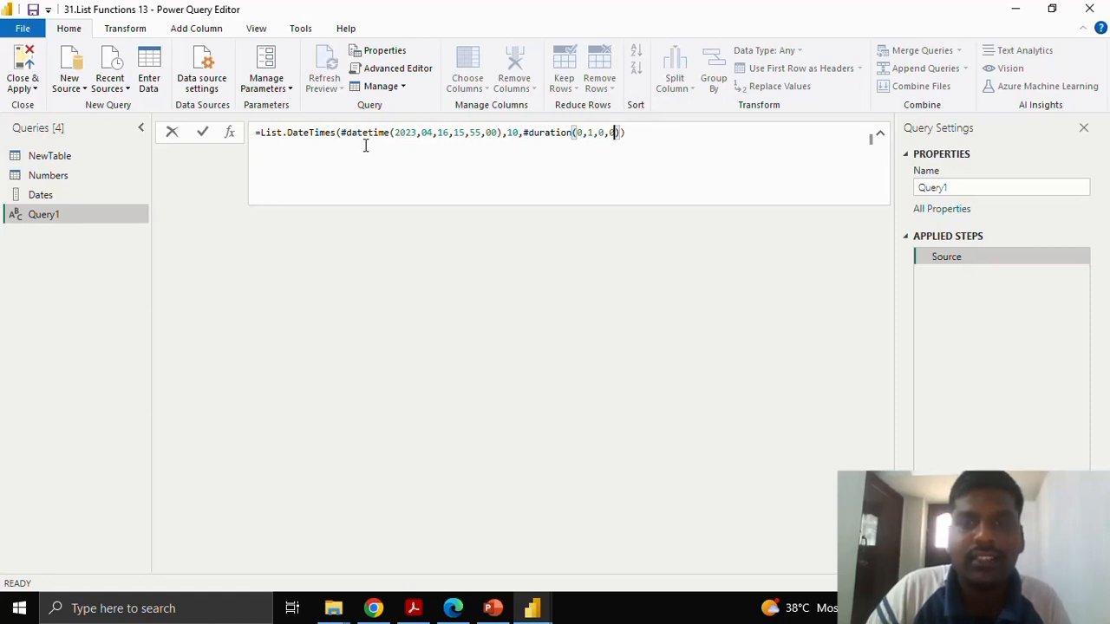
text())
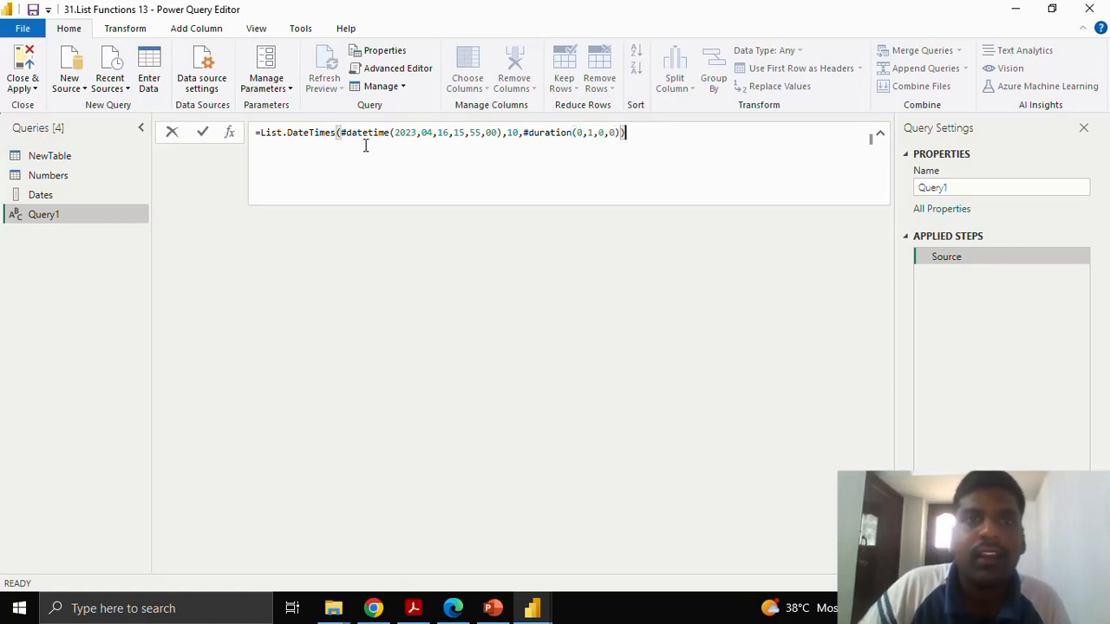
Add #duration(0,1,0,0) as the step argument of List.DateTimes and commit the formula.
click(205, 133)
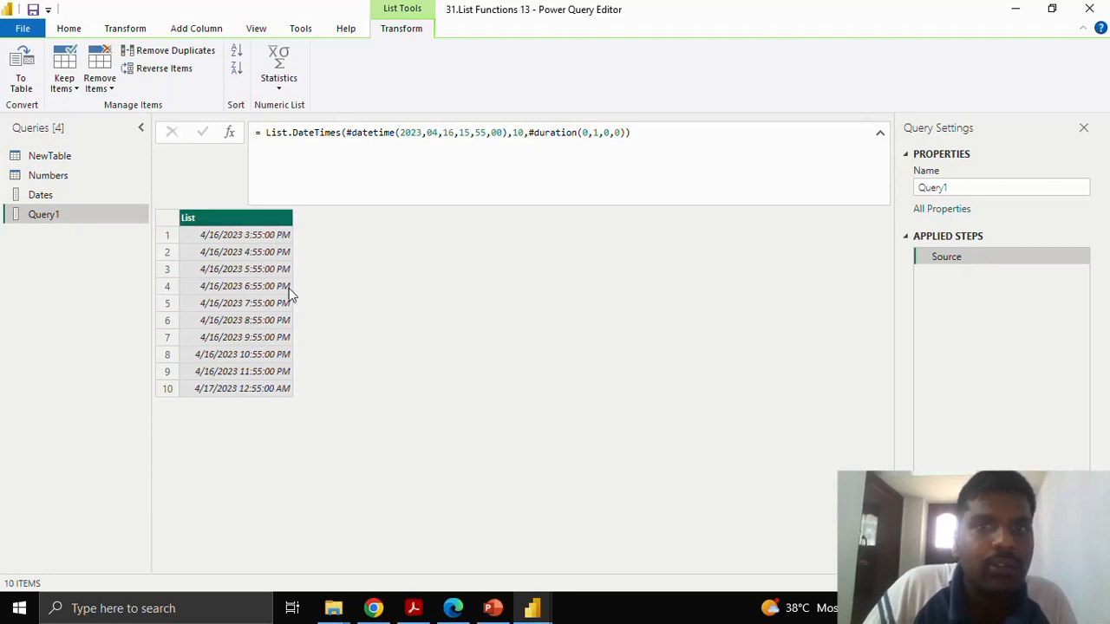
Change the step argument of the List.DateTimes formula to #duration(0,0,30,0) and commit it.
double_click(596, 133)
text(0)
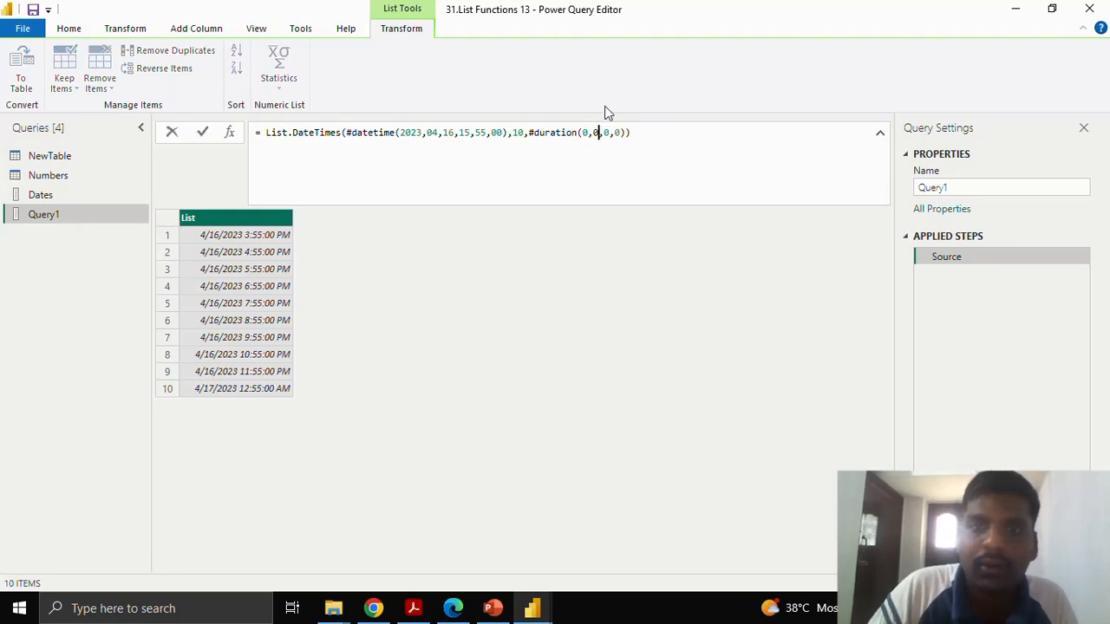
key(Right)
key(Right)
key(BackSpace)
text(30)
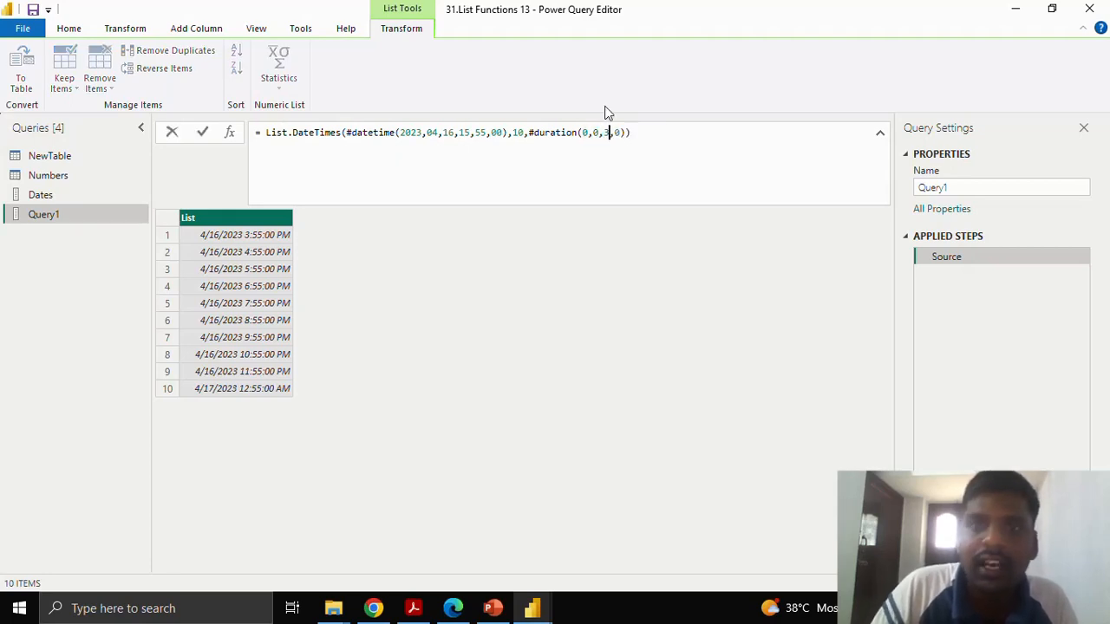
click(202, 133)
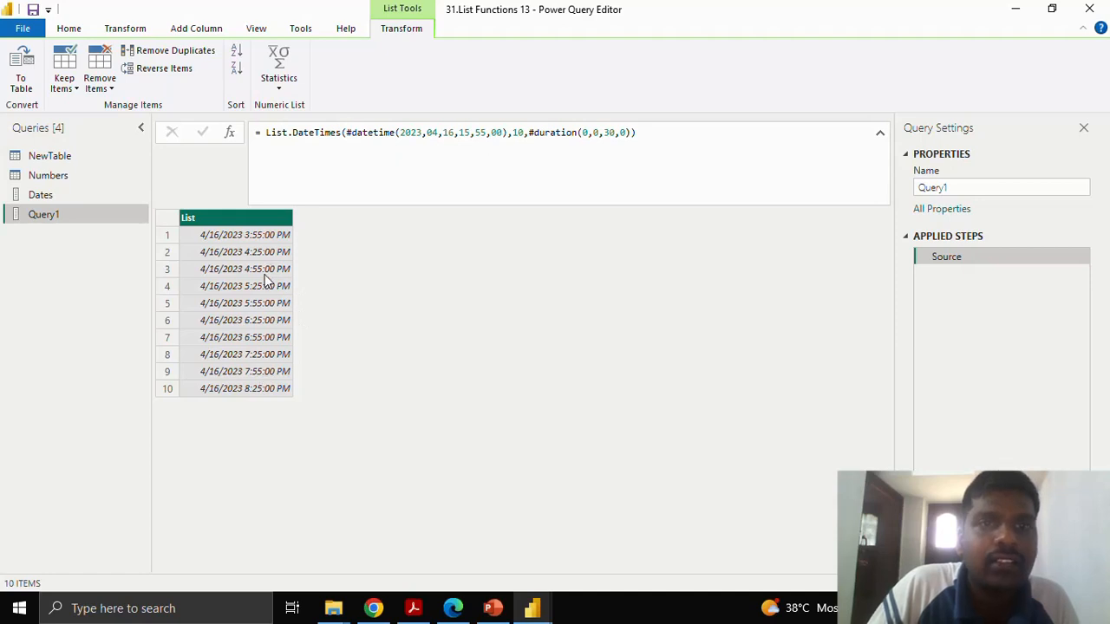
Set the count argument of List.DateTimes to 100, commit the formula, and look through the generated list.
click(526, 132)
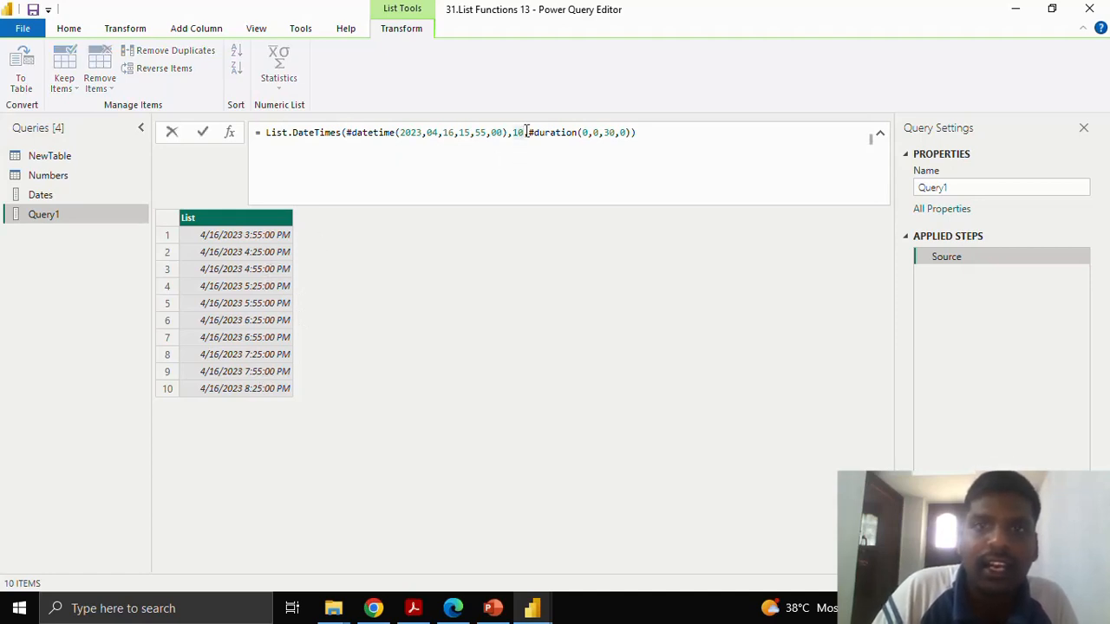
text(0)
click(202, 132)
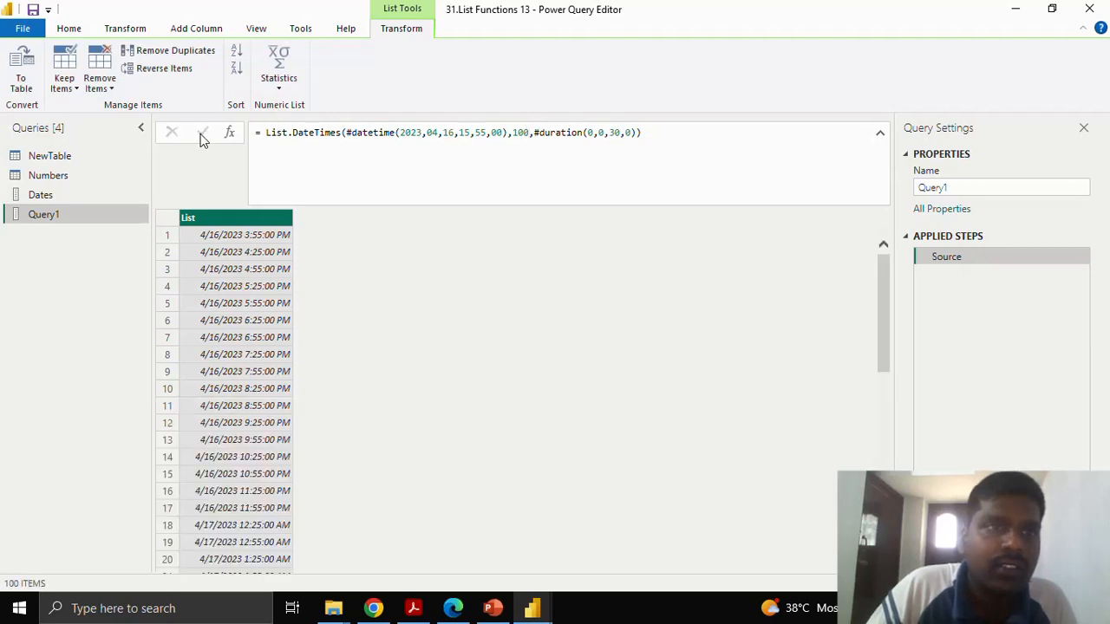
scroll(293, 286, down, 5)
scroll(299, 329, down, 13)
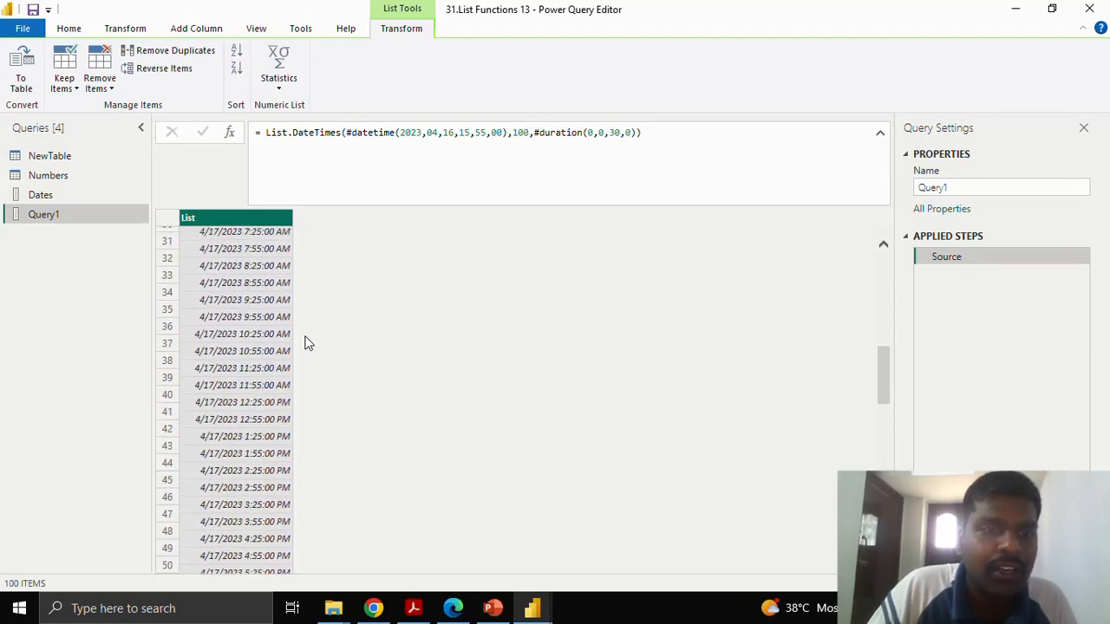
Look through the generated datetime list and review the #duration step argument in its List.DateTimes formula.
scroll(308, 359, down, 9)
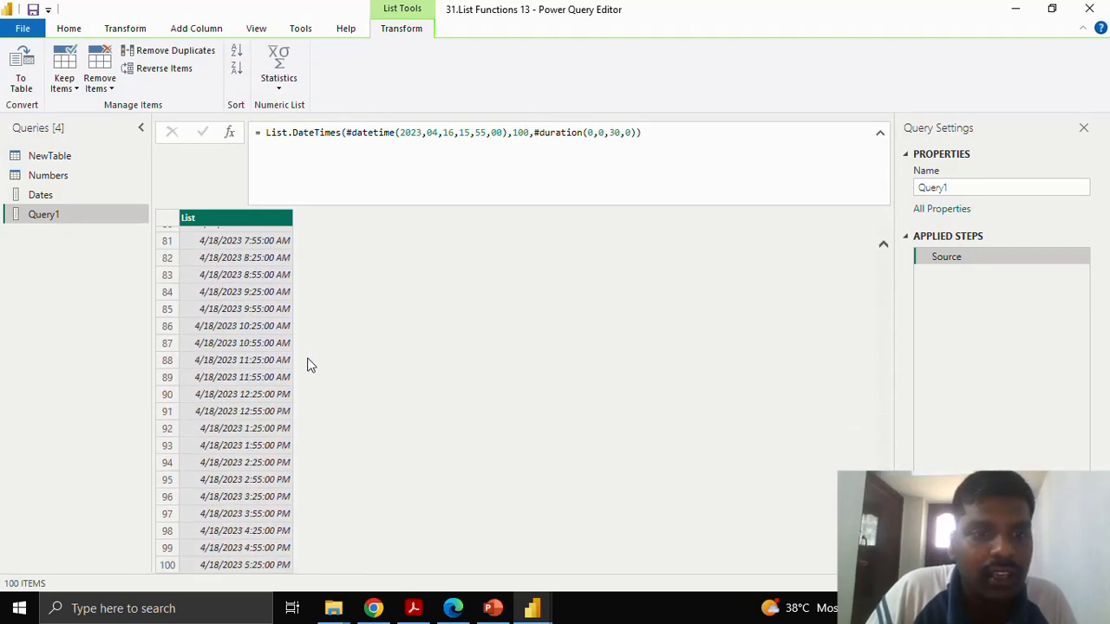
scroll(502, 452, up, 17)
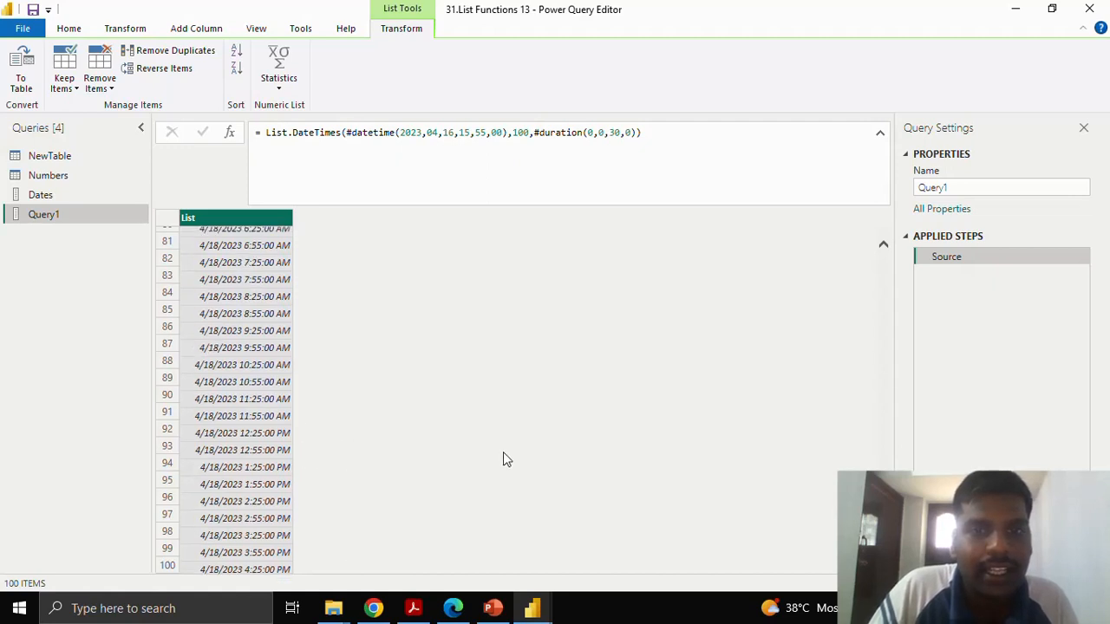
scroll(501, 452, up, 10)
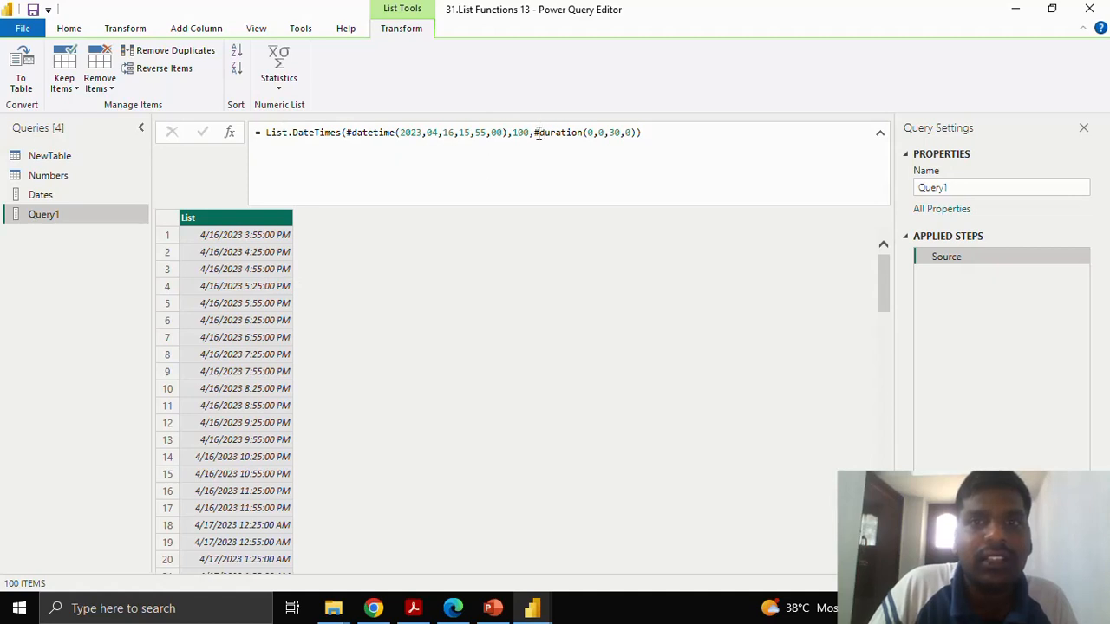
drag(536, 132, 642, 132)
click(640, 132)
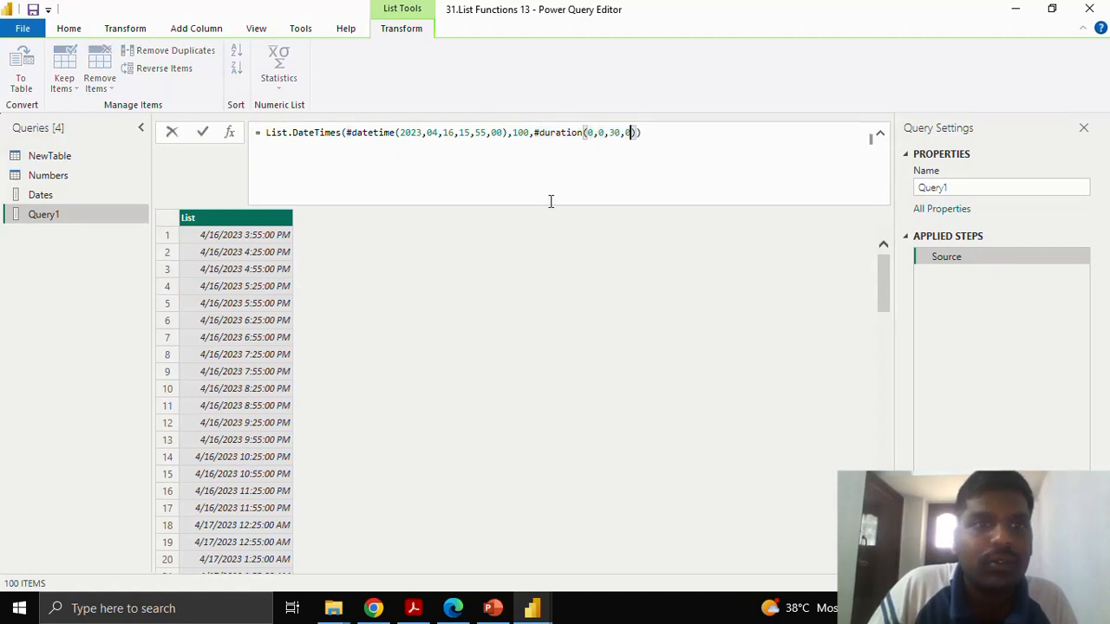
click(544, 132)
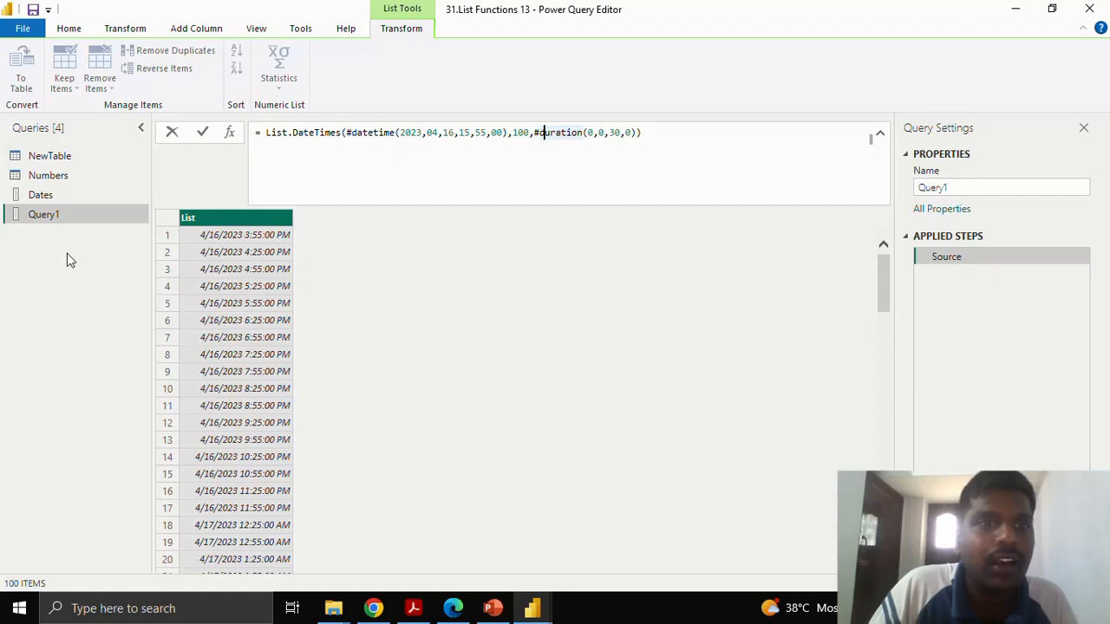
Rename the query holding the List.DateTimes list as Datetime.
click(970, 185)
text(Datetime)
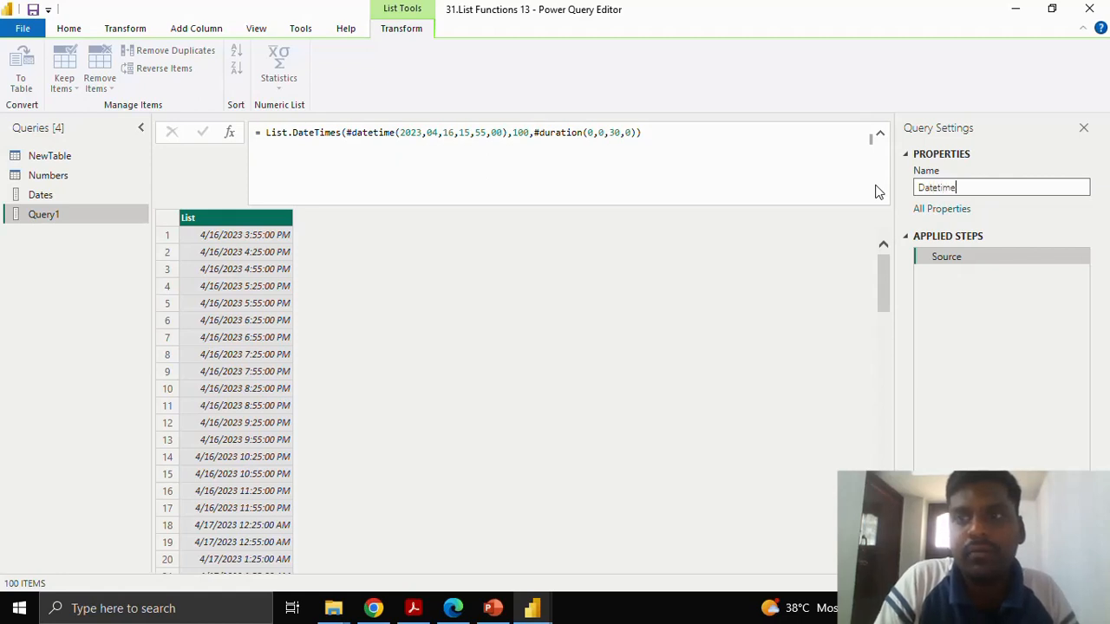
key(Return)
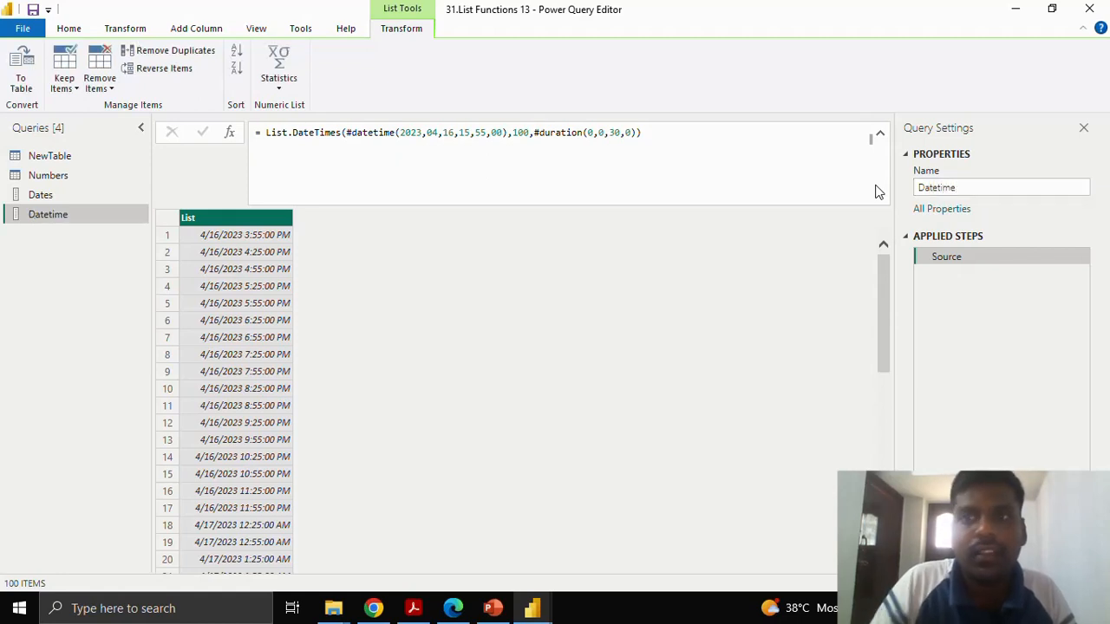
Create a new blank query and start its formula with =List.DateTimeZones and an opening parenthesis.
right_click(101, 247)
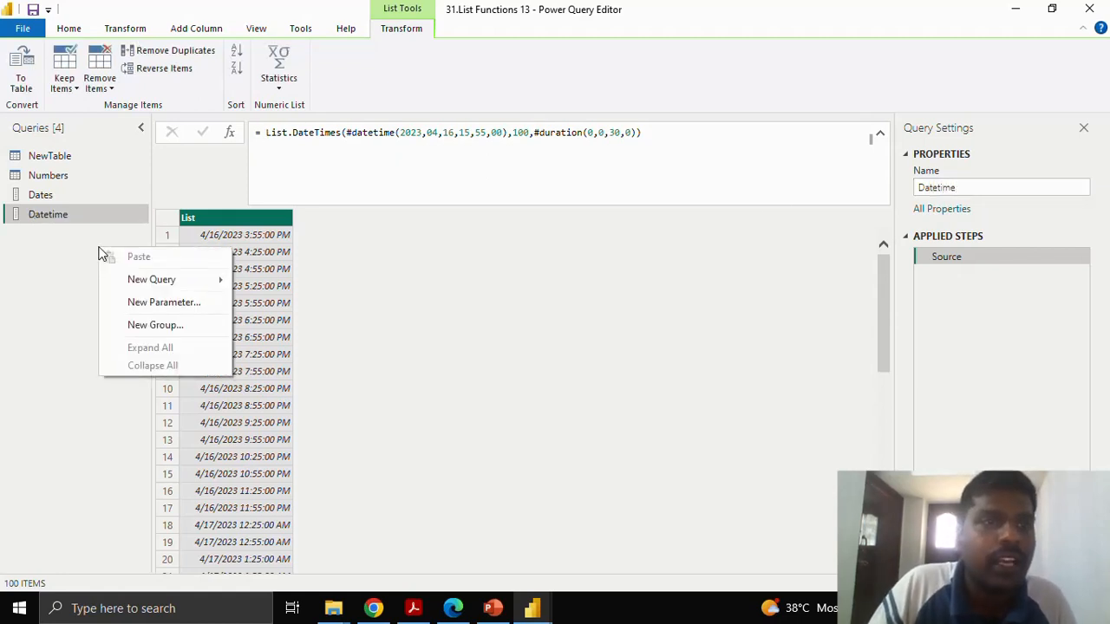
mouse_move(143, 280)
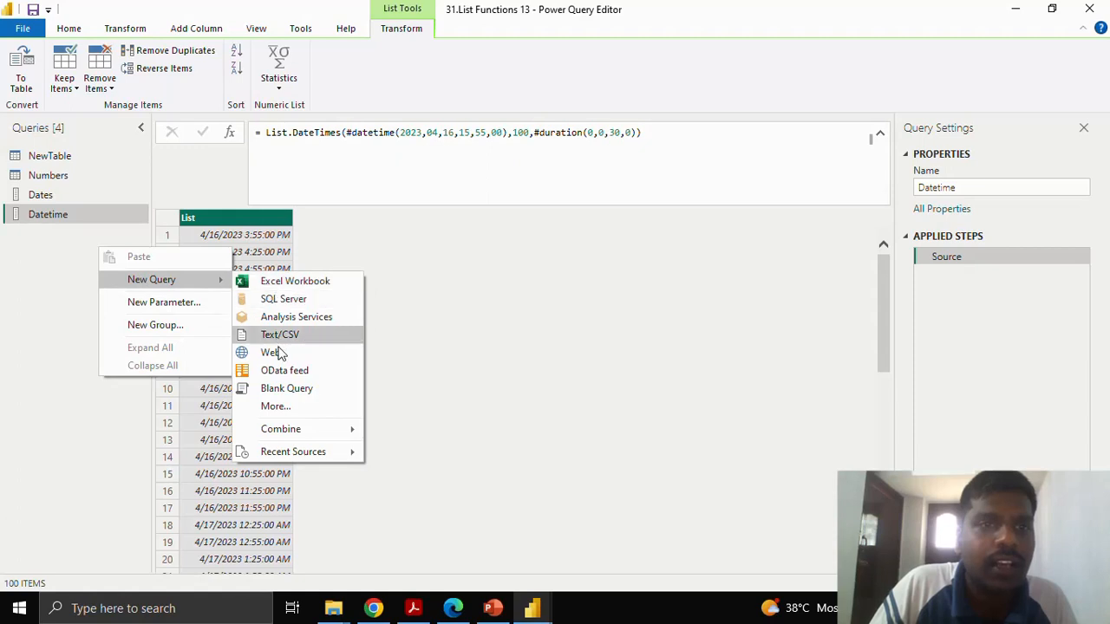
click(282, 389)
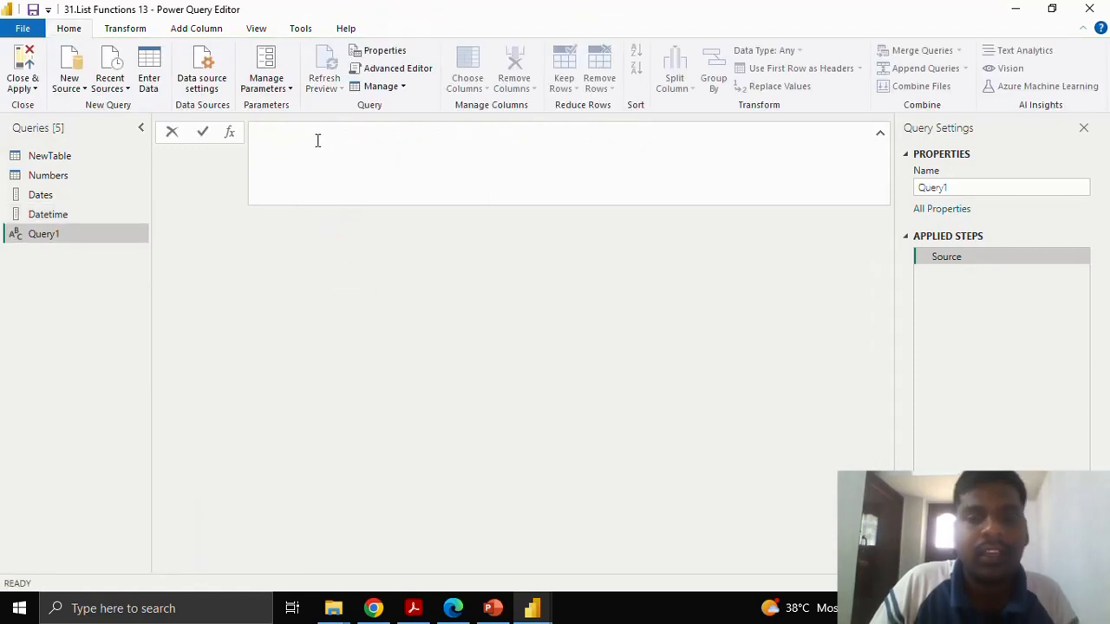
text(=List)
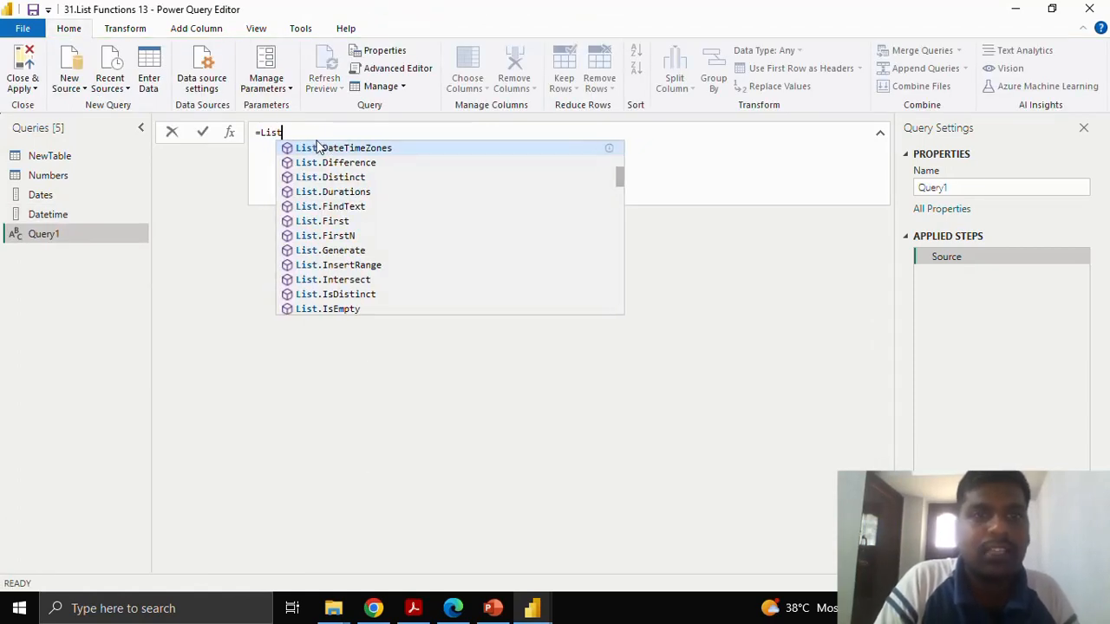
click(317, 148)
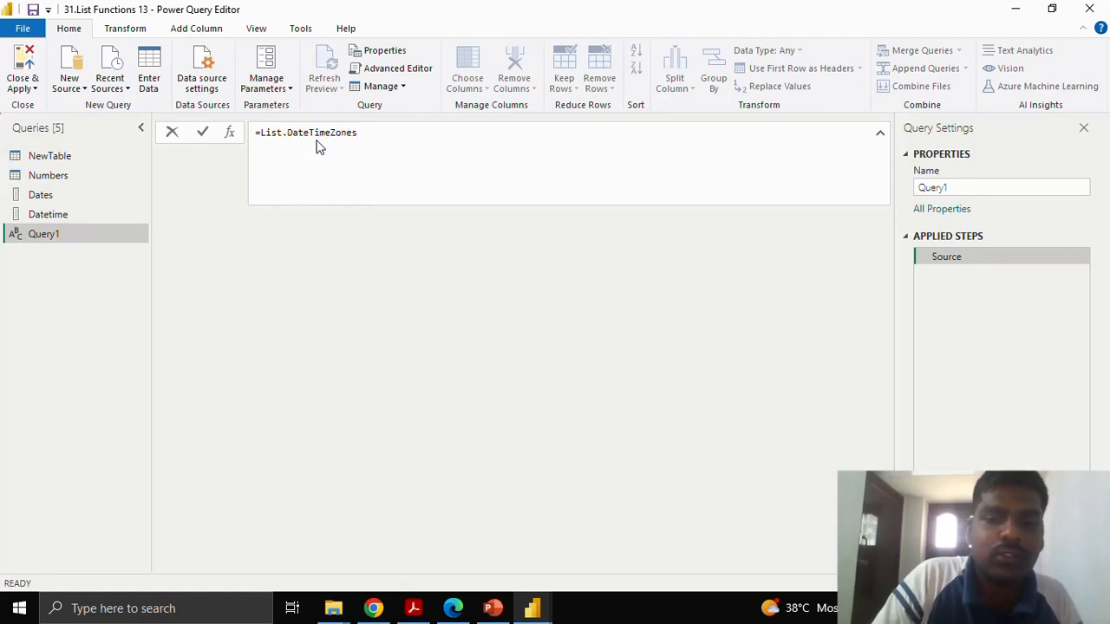
text(()
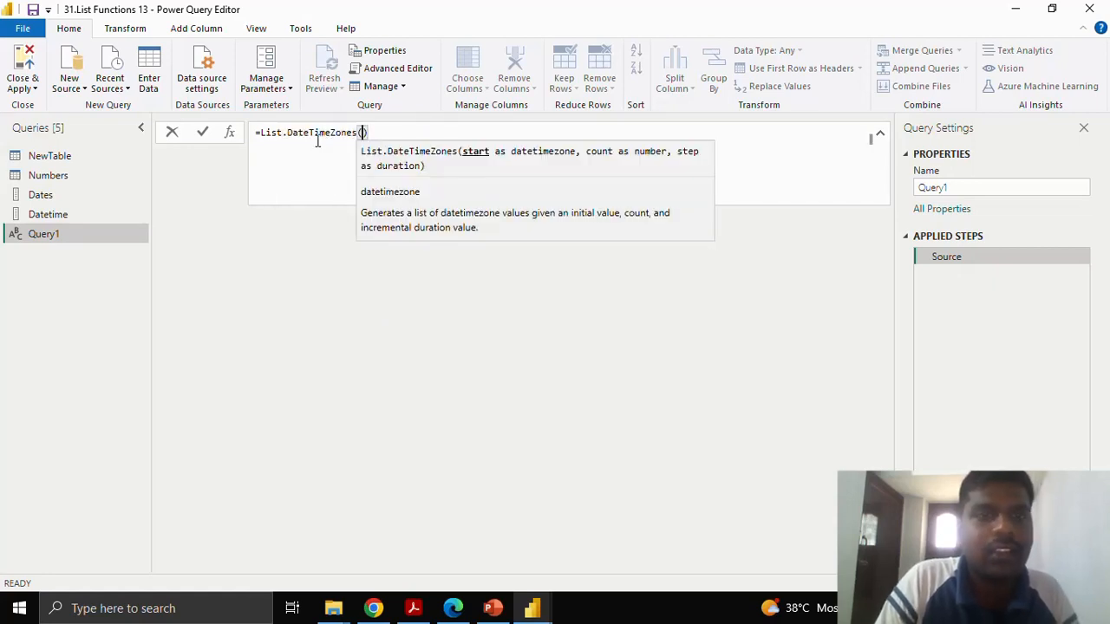
text(#)
text(datetime)
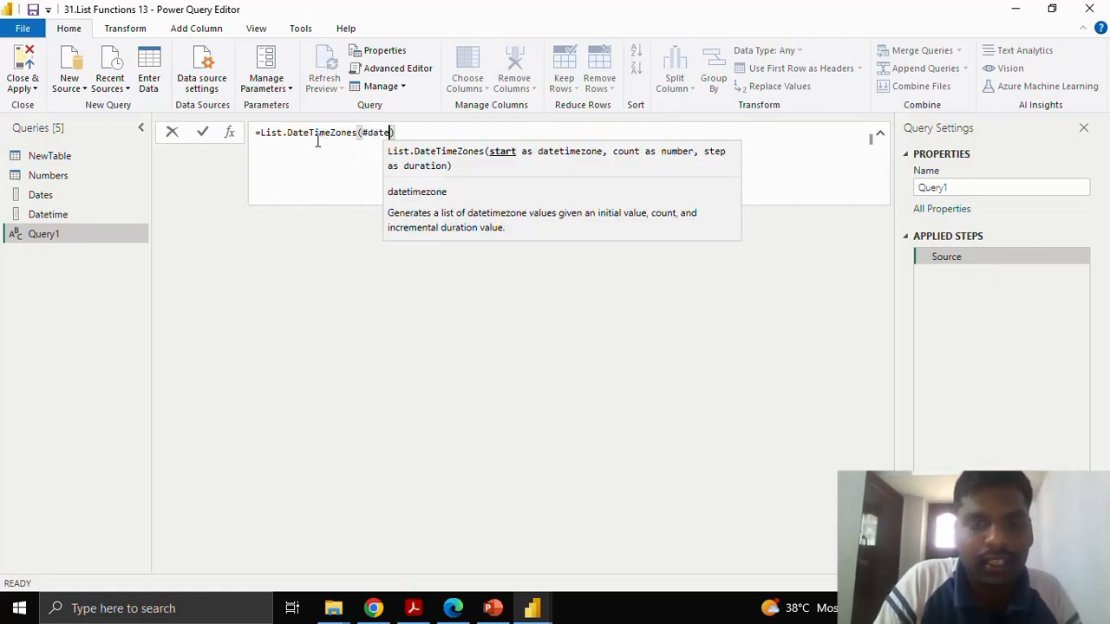
text(zone)
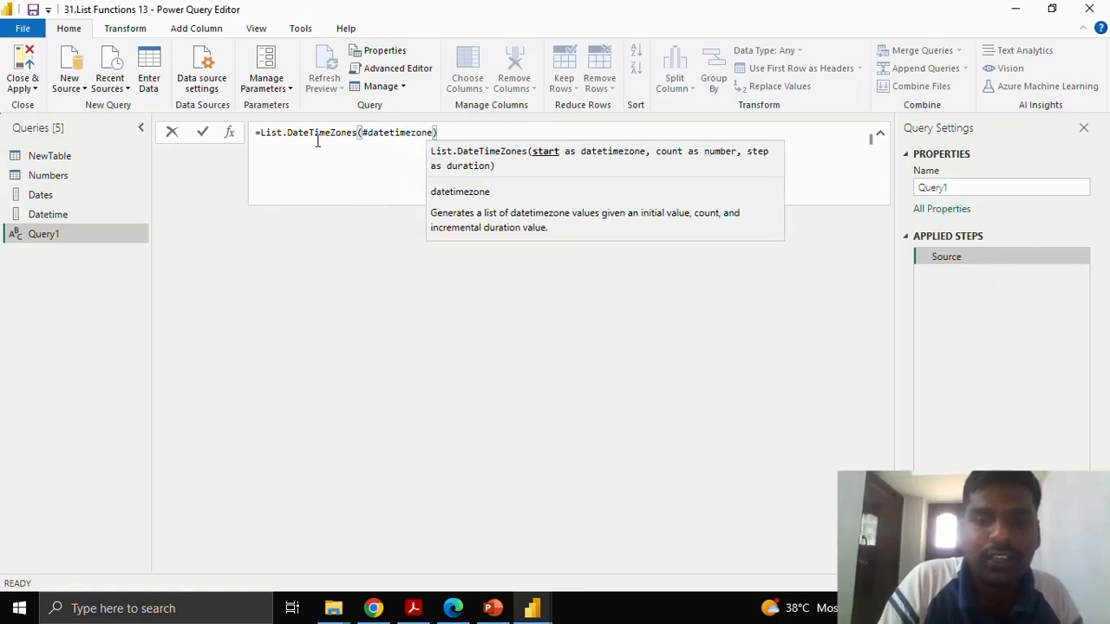
text((2023)
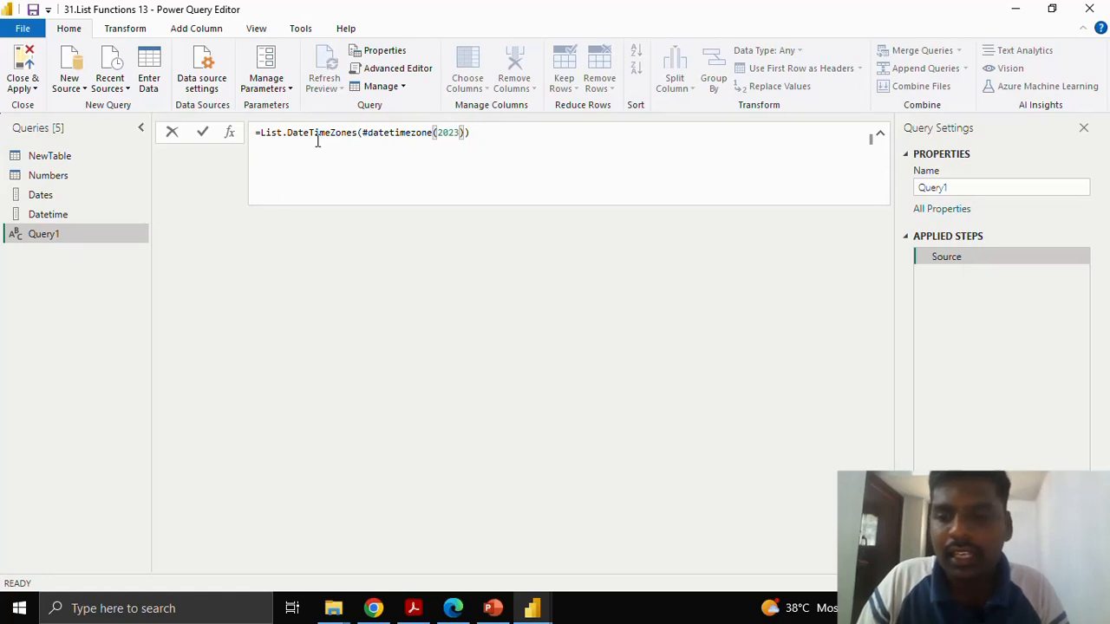
text(,04,)
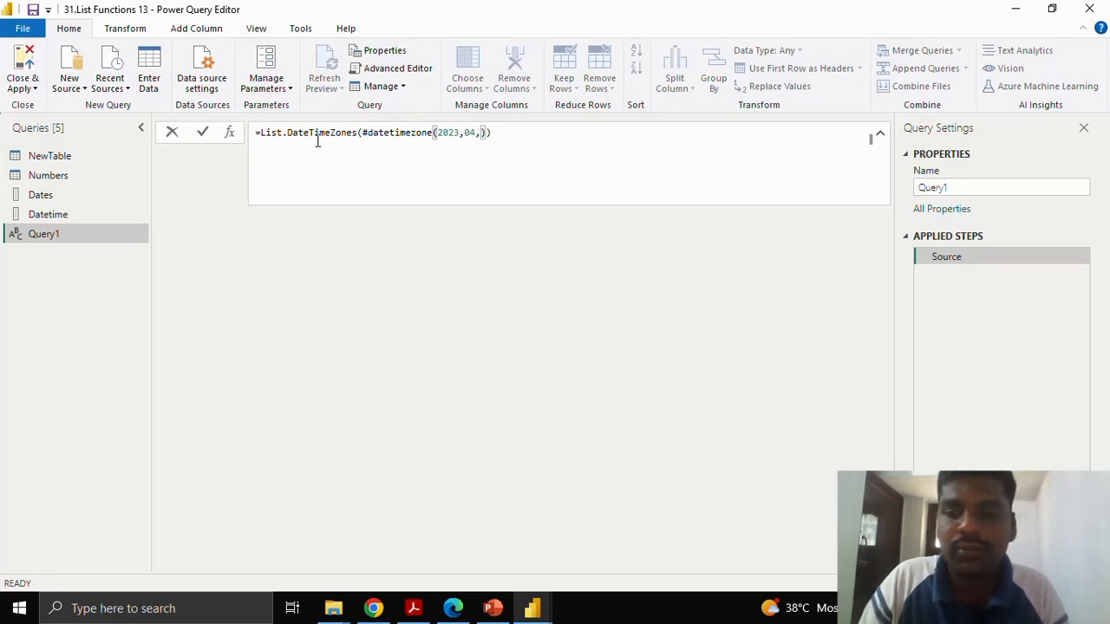
text(0)
Begin the start argument with #datetimezone and enter the date part as 2023,04,16.
key(BackSpace)
text(16,)
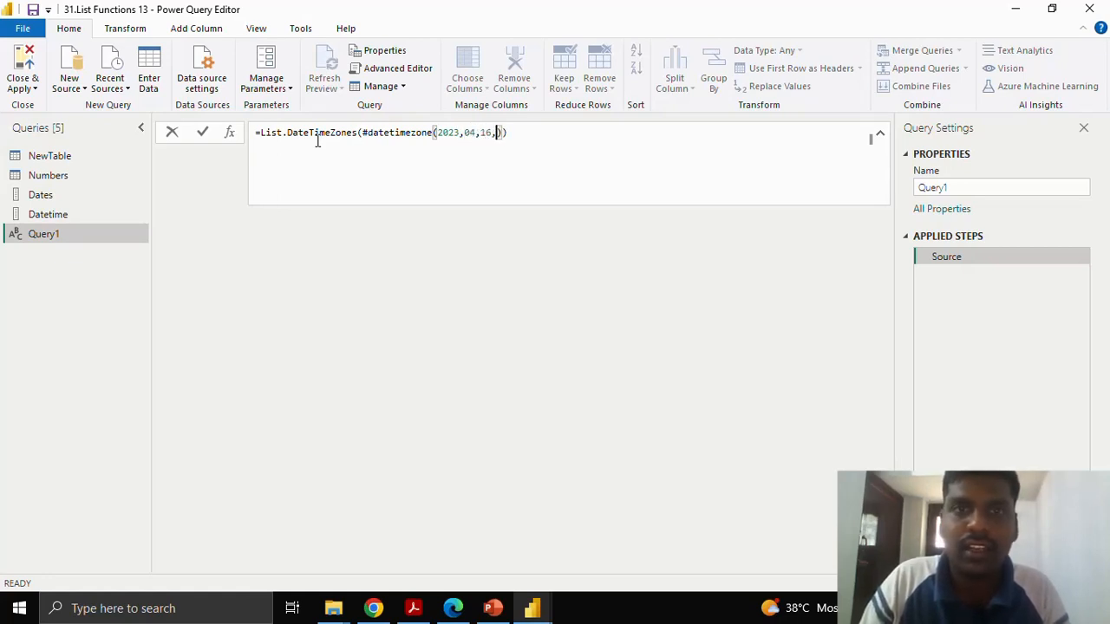
text(15,)
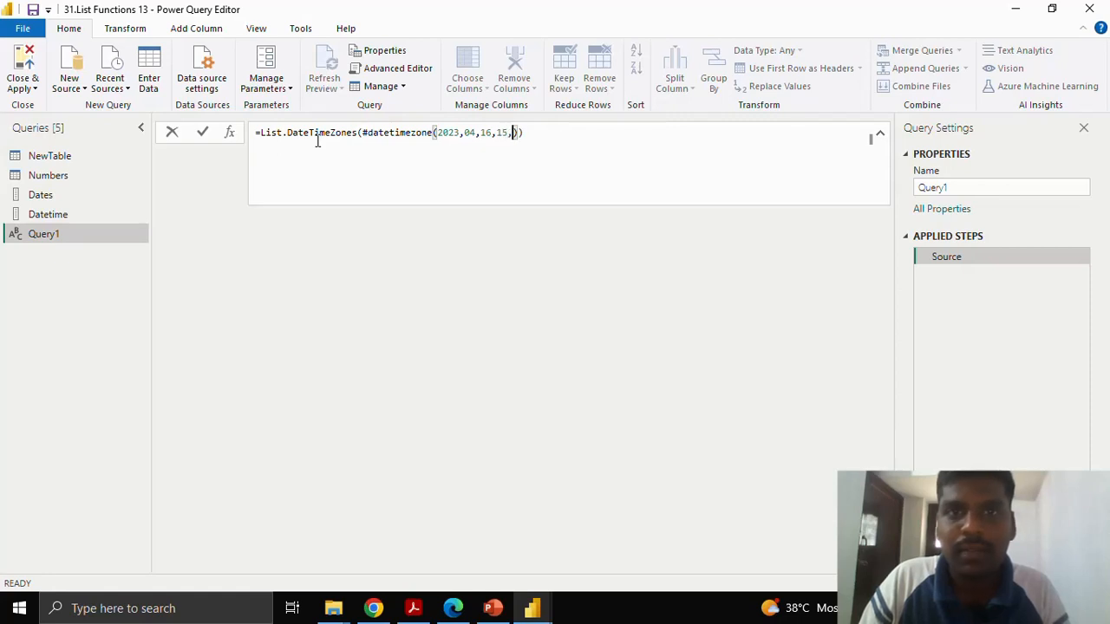
text(55)
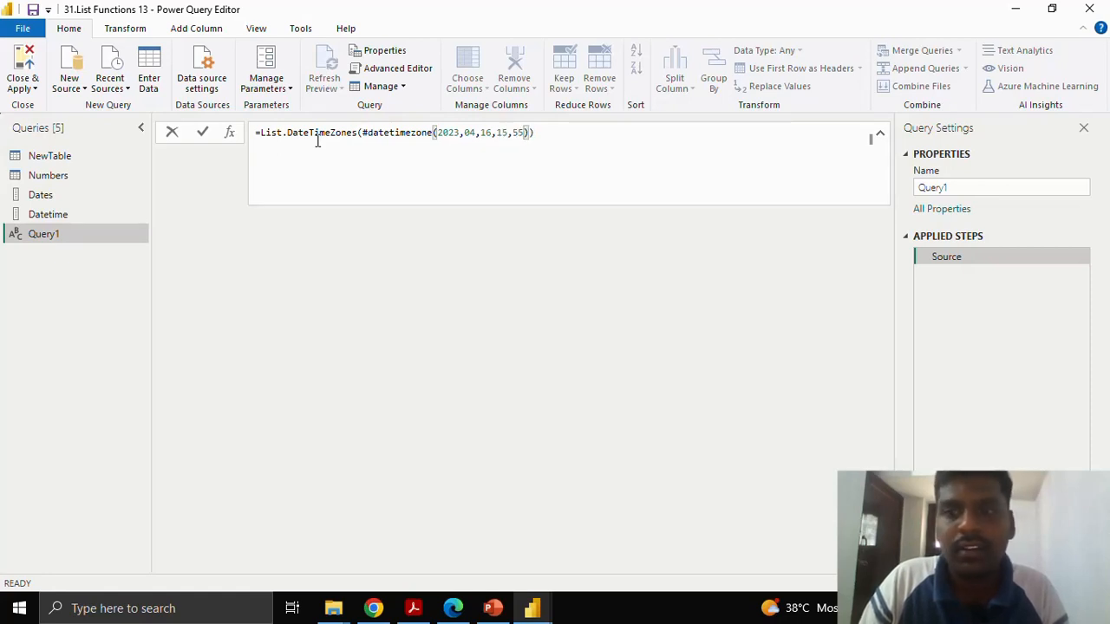
text(,00,)
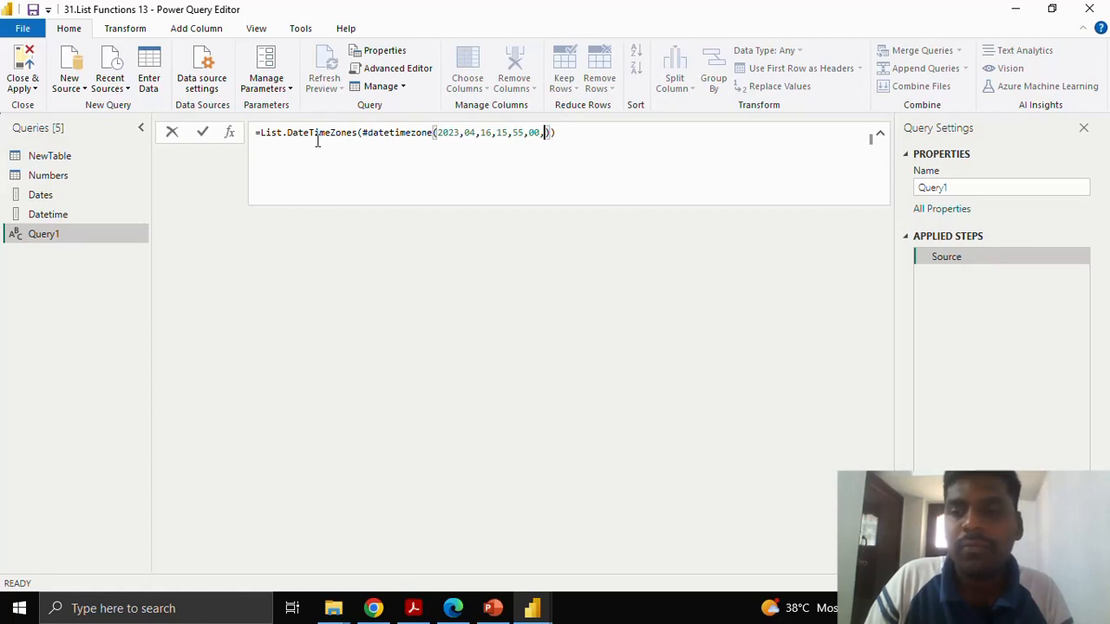
Complete the #datetimezone value with the time 15,55,00 and the zone offset -8,00, and close its parenthesis.
text(-)
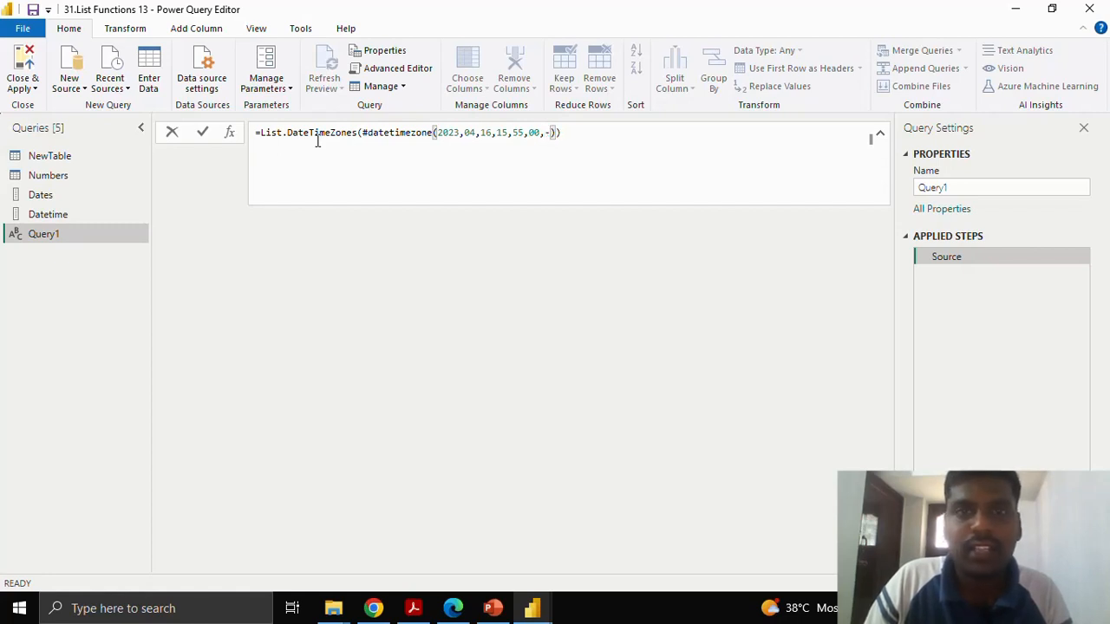
text(8,00)
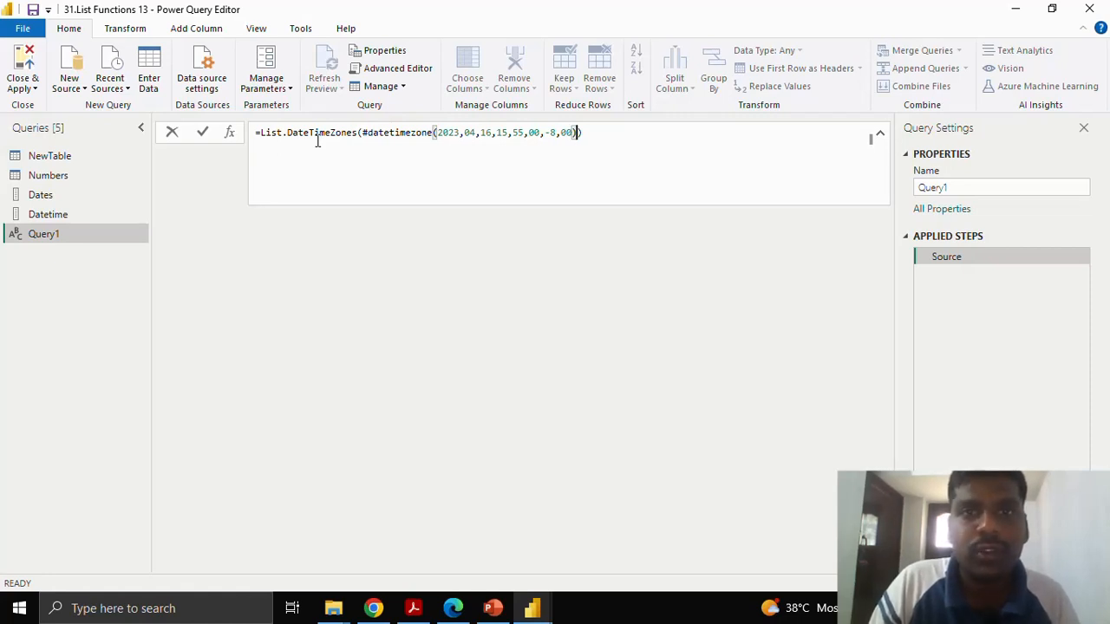
text(),)
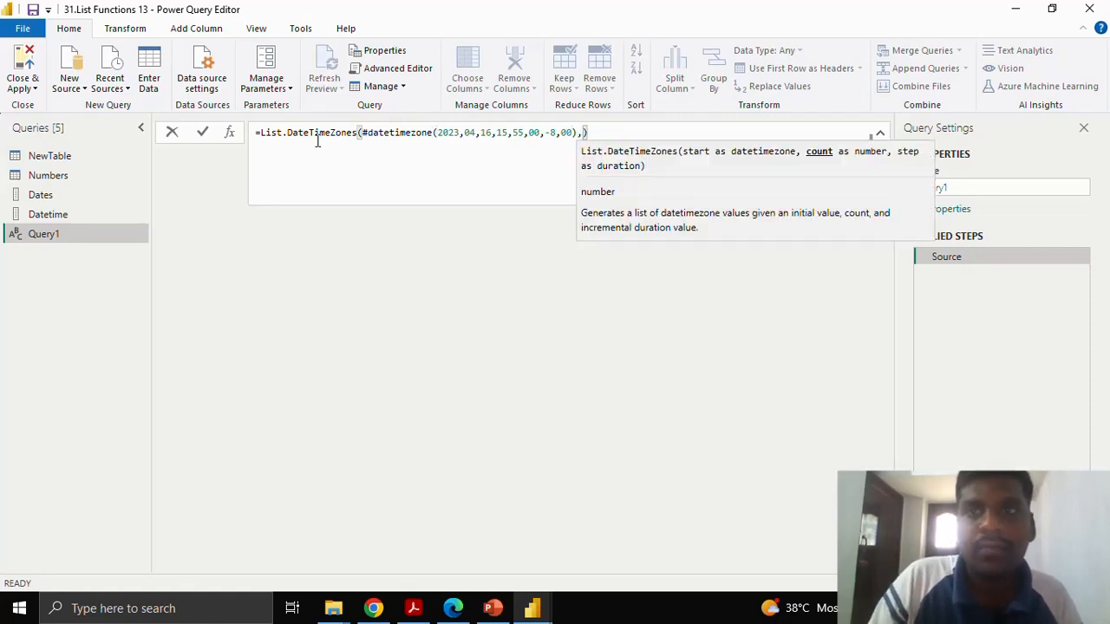
text(10)
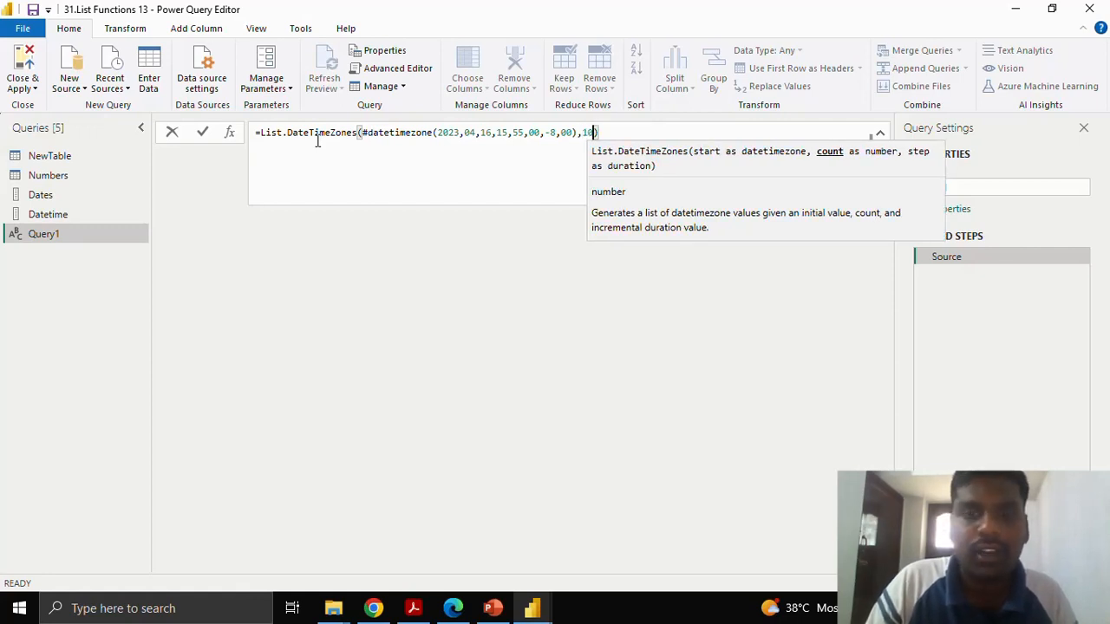
text(,)
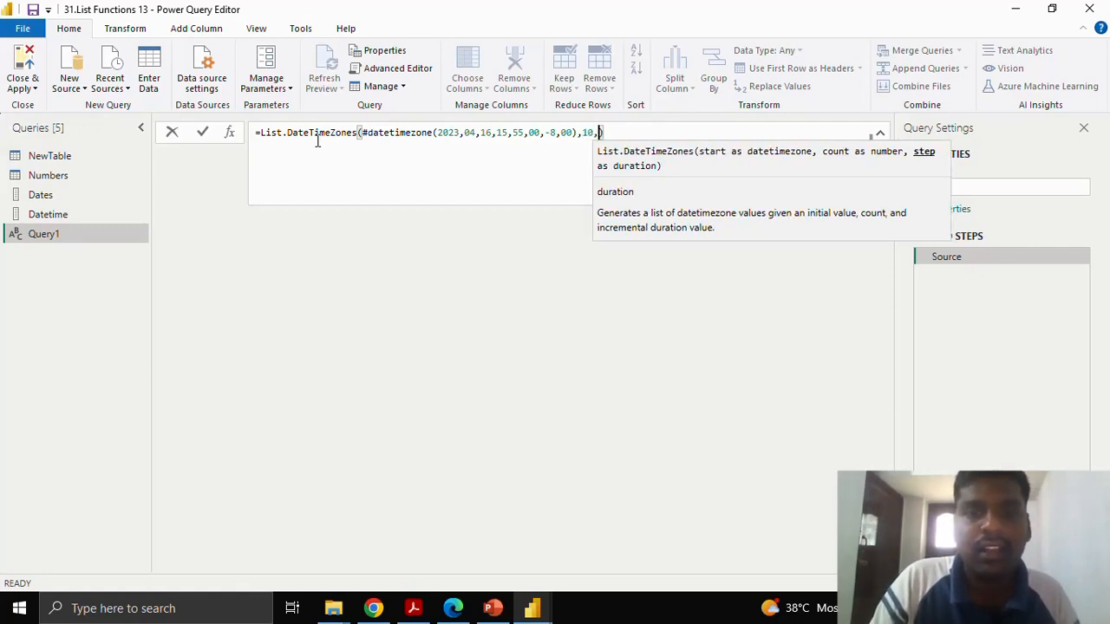
text(#)
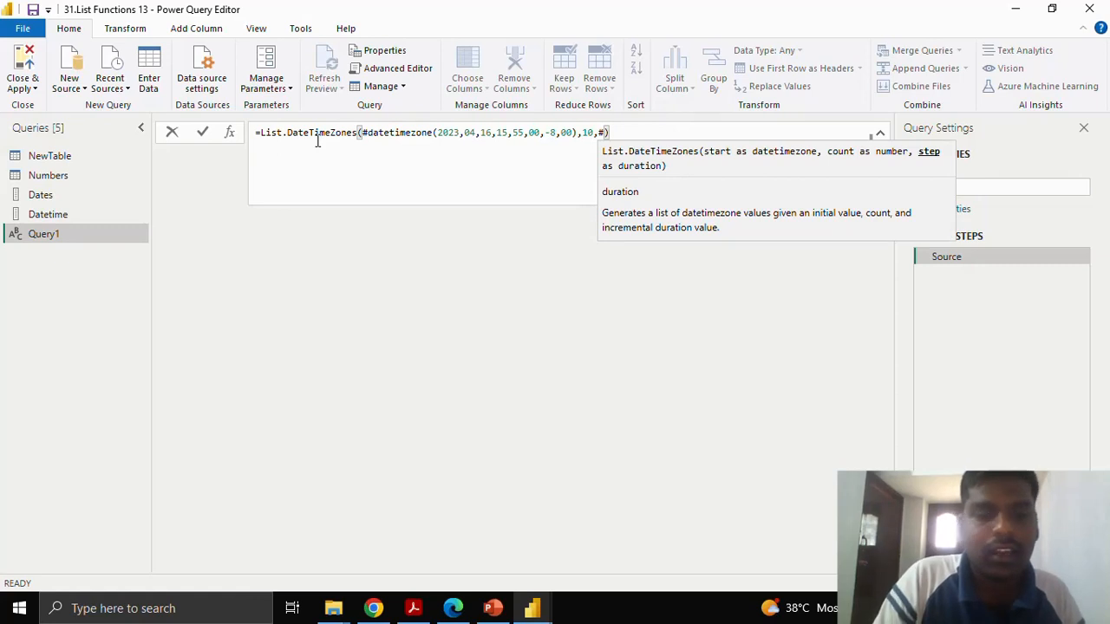
text(duration)
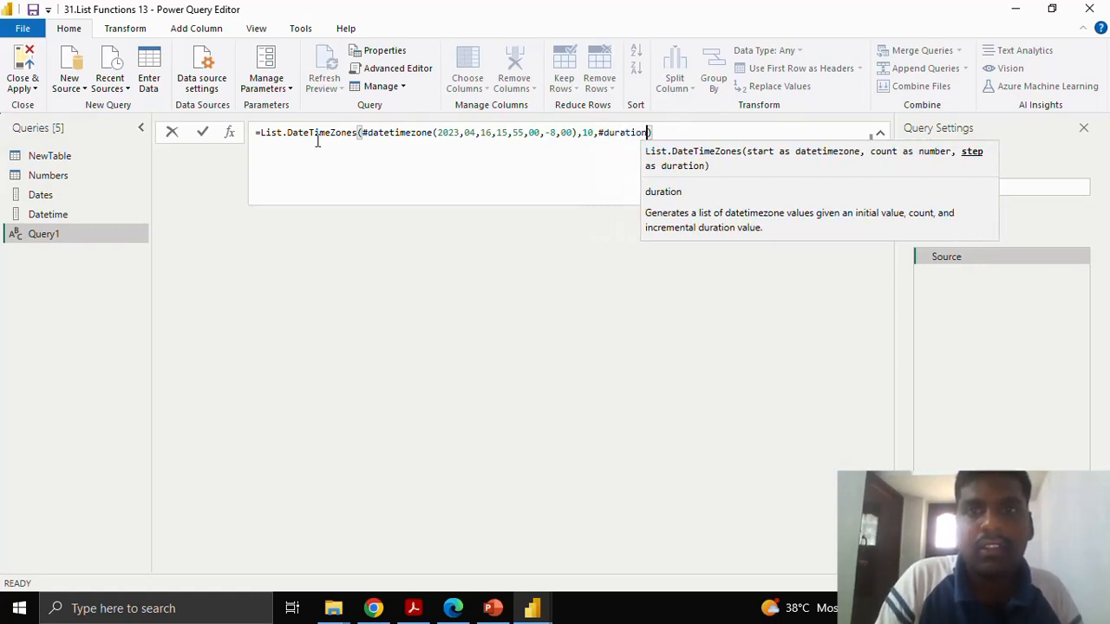
text(()
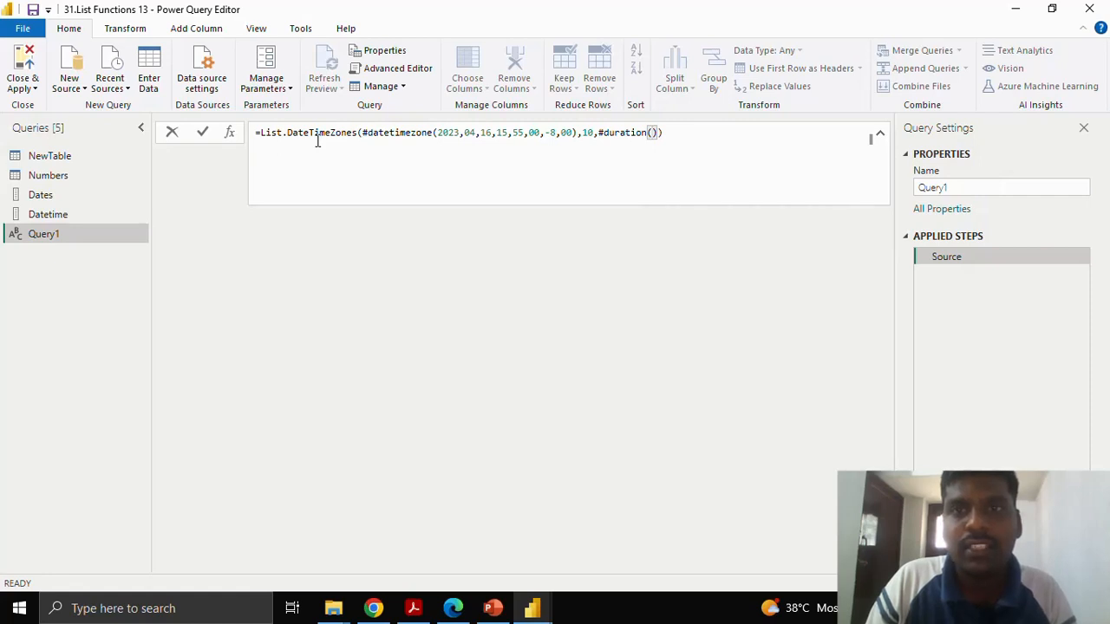
text(0,1)
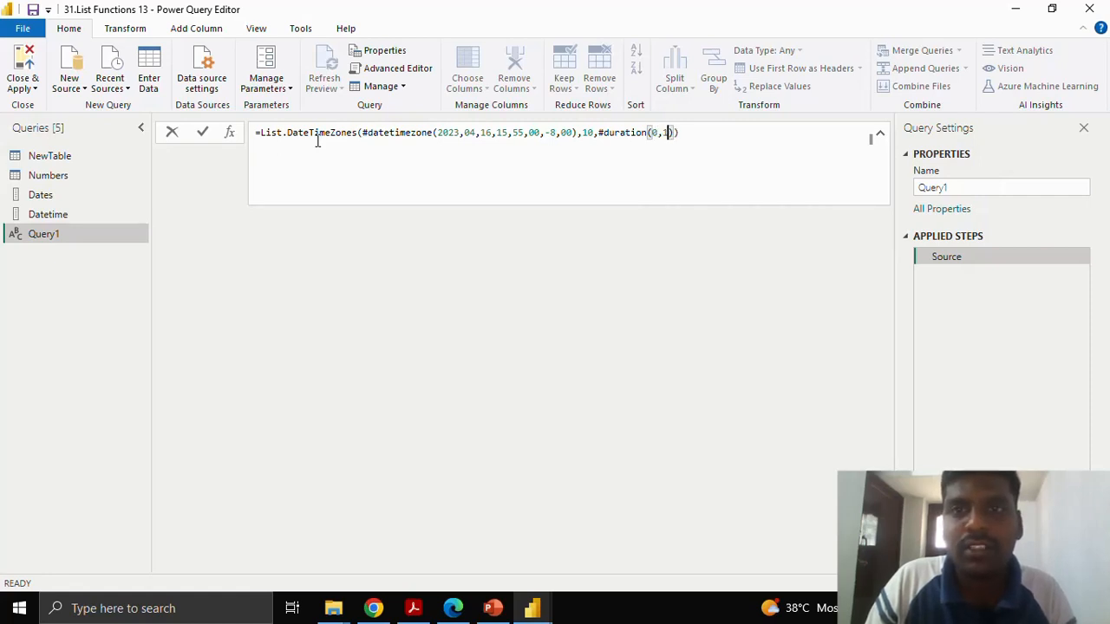
text(,0,0)
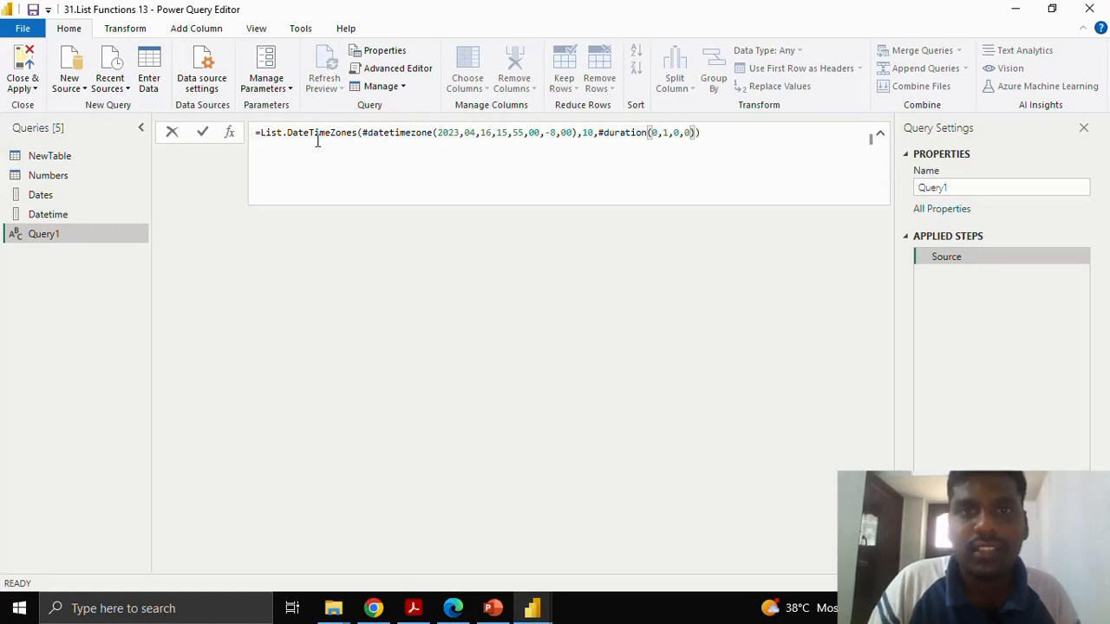
Review the start, count and step arguments of the List.DateTimeZones formula by highlighting each in turn.
click(362, 134)
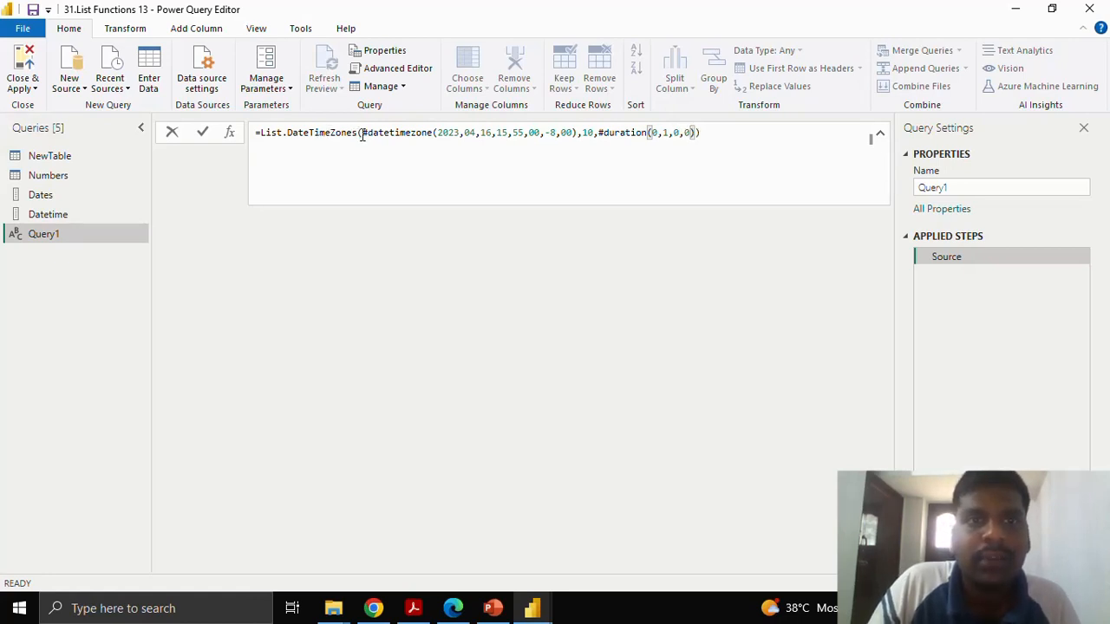
key(shift+End)
shift+click(578, 133)
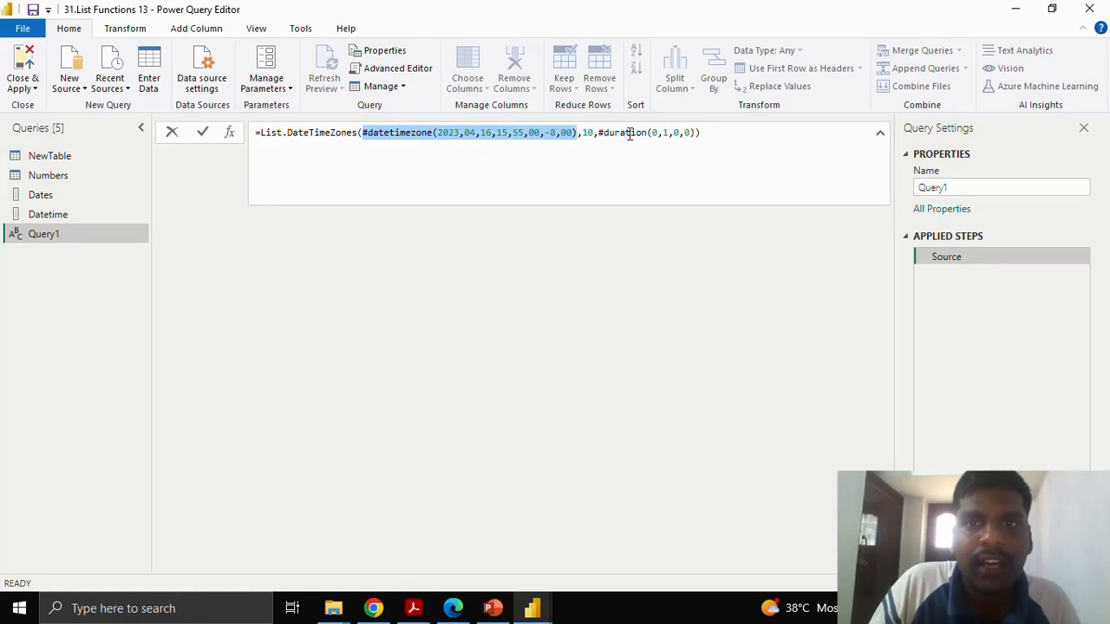
double_click(588, 133)
click(598, 133)
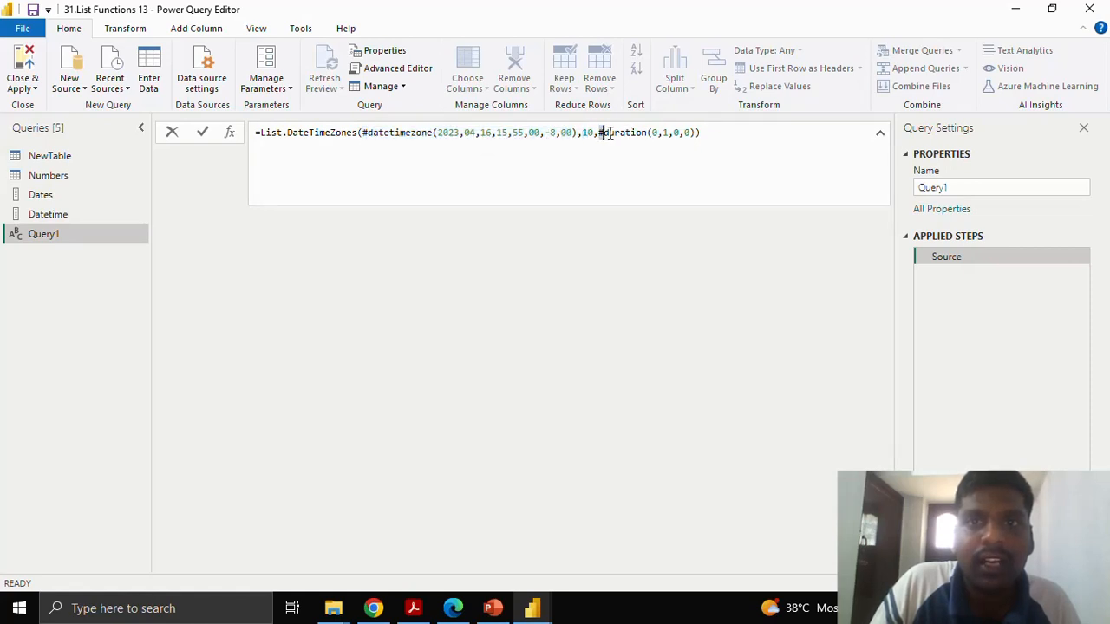
key(shift+End)
key(shift+Left)
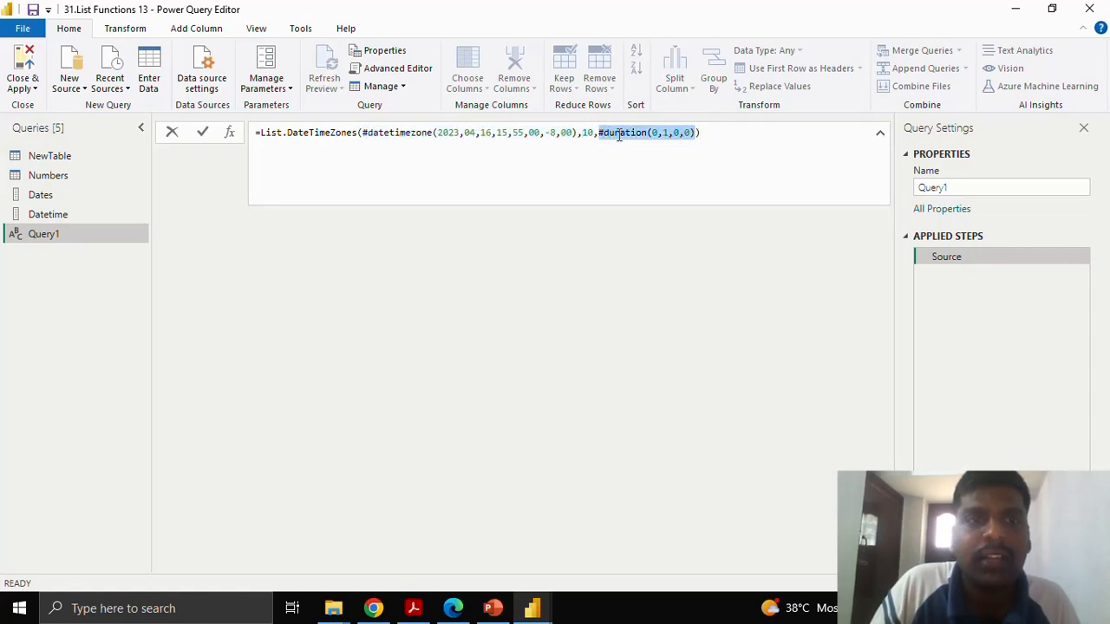
Commit the List.DateTimeZones formula and review its count and duration arguments against the generated list.
click(202, 133)
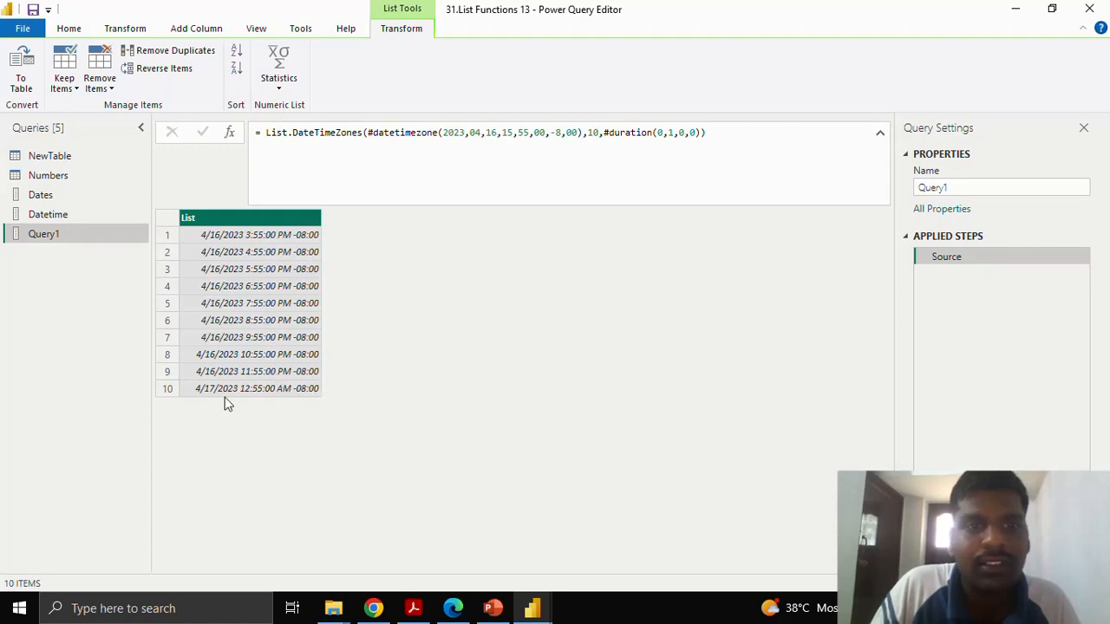
click(596, 131)
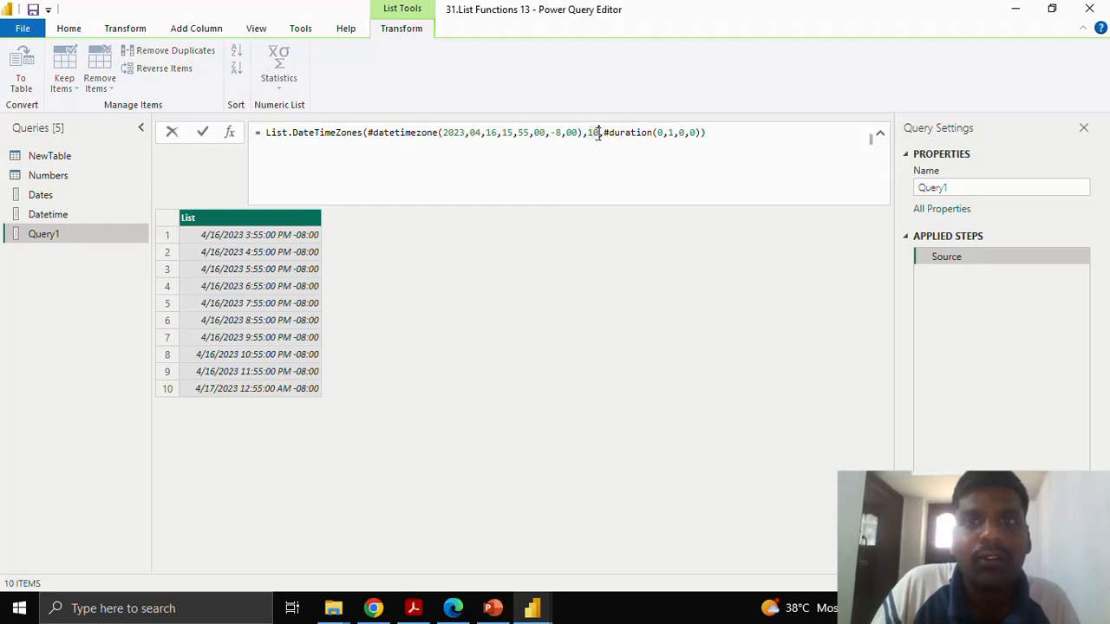
drag(657, 132, 695, 132)
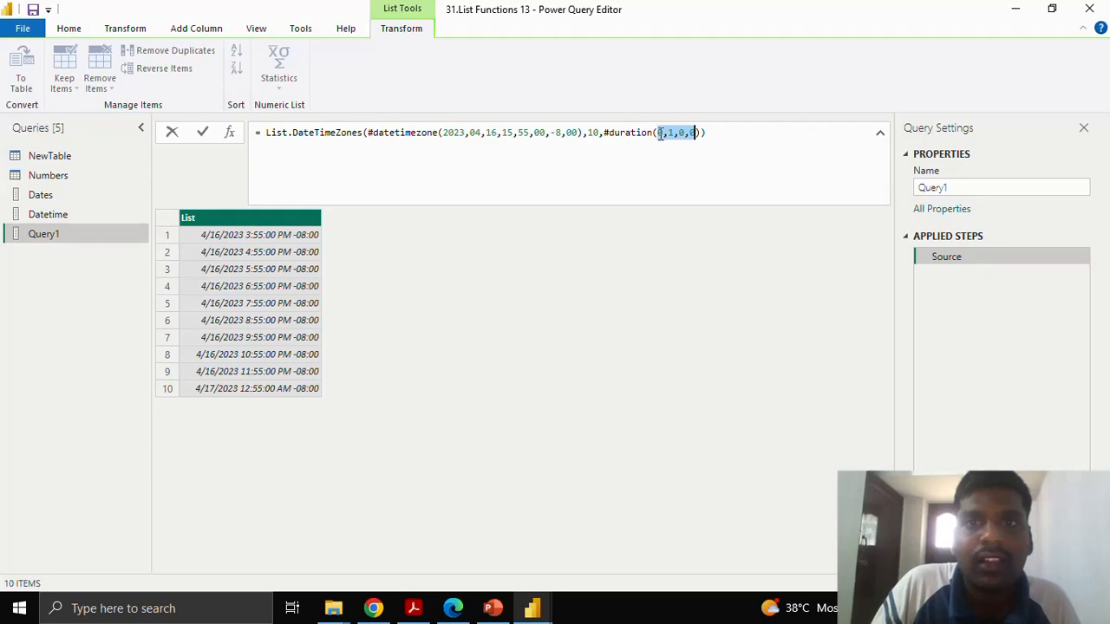
click(704, 133)
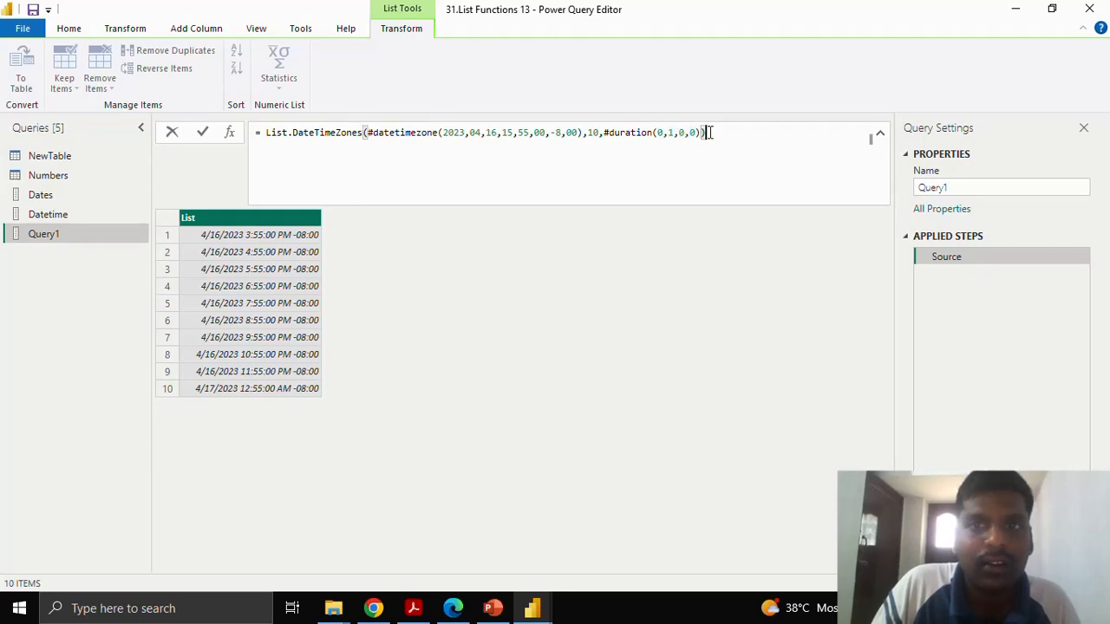
click(202, 132)
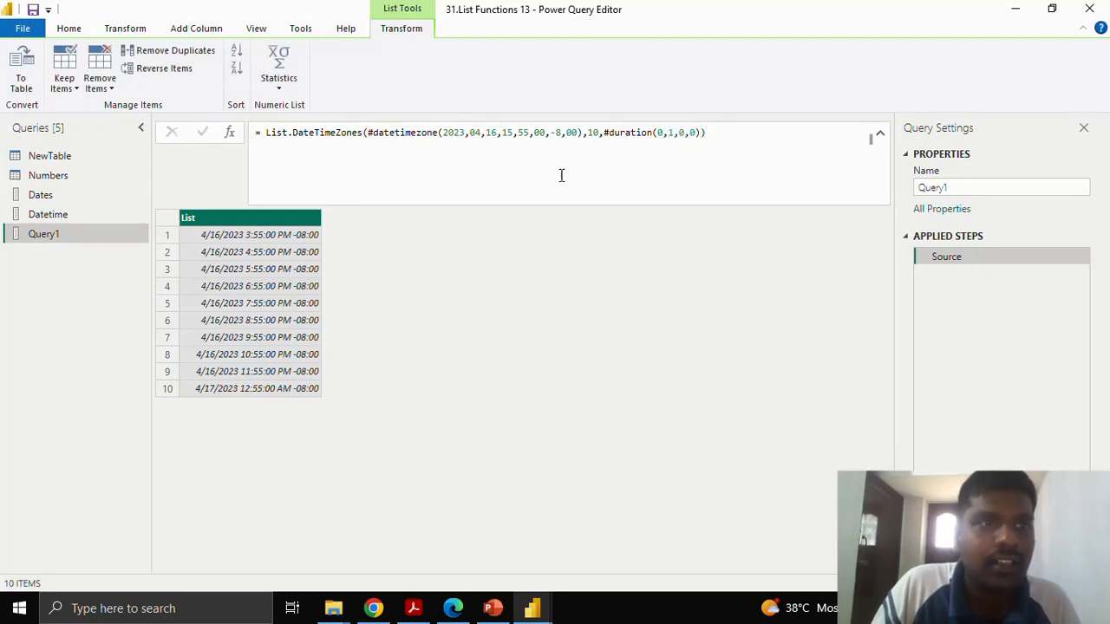
Rename the List.DateTimeZones query as datetimezone.
drag(966, 185, 899, 185)
text(dat)
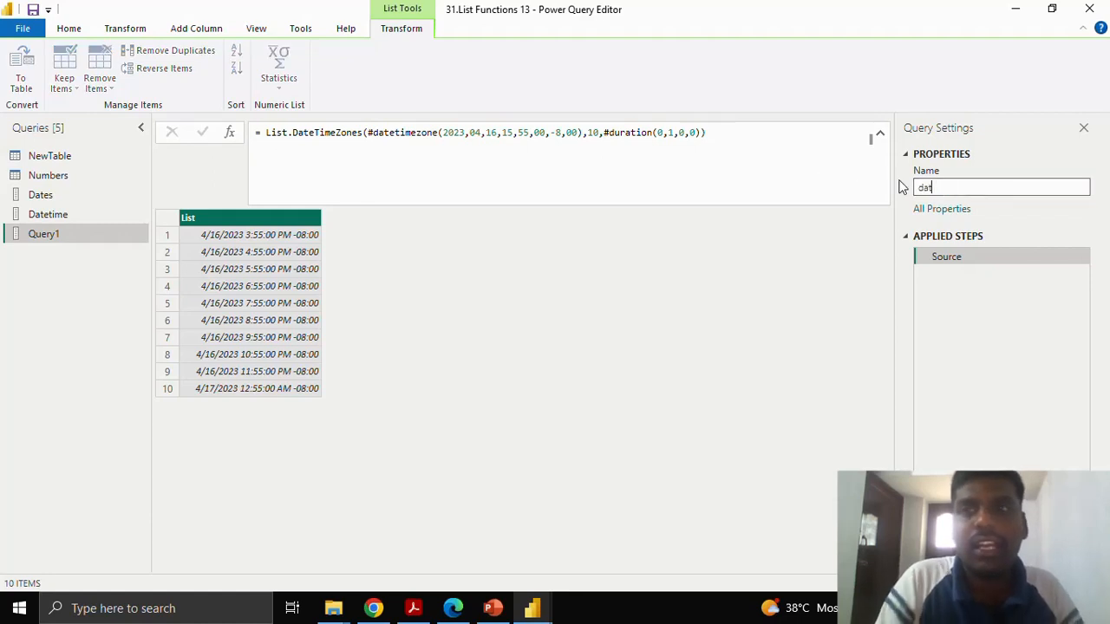
text(etimezo)
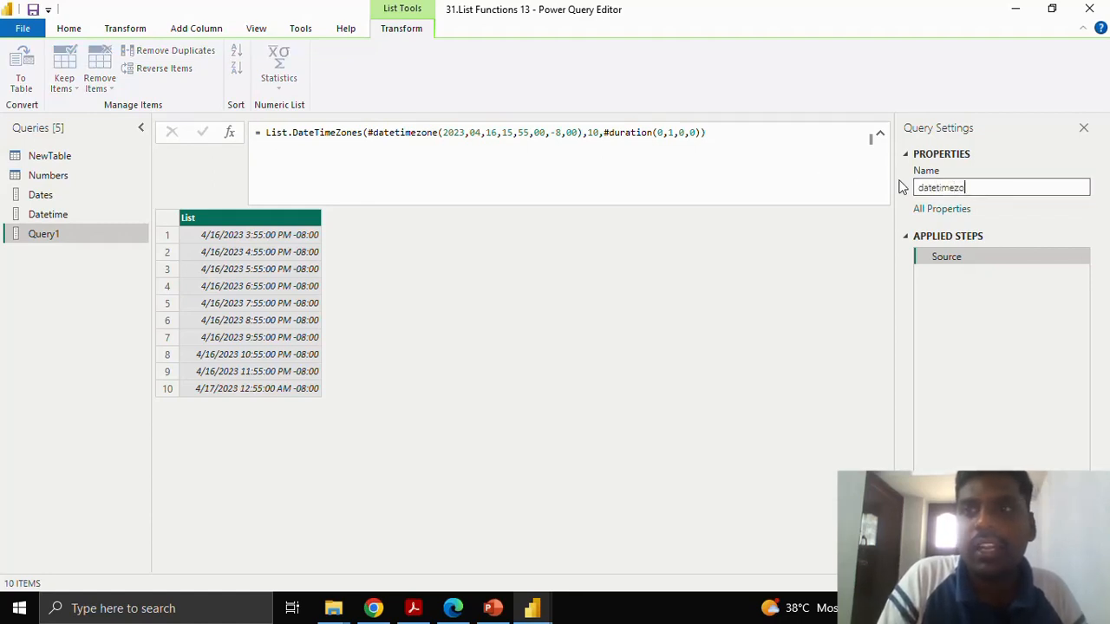
text(ne)
key(Return)
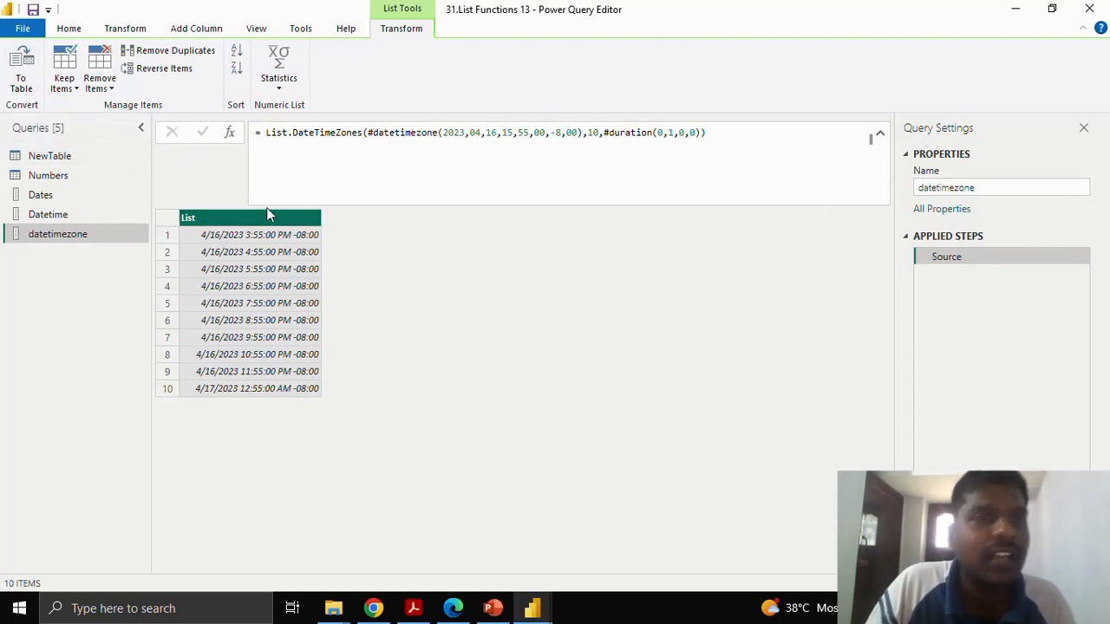
Create a new blank query and begin its formula with =List.Times and an opening parenthesis.
right_click(85, 261)
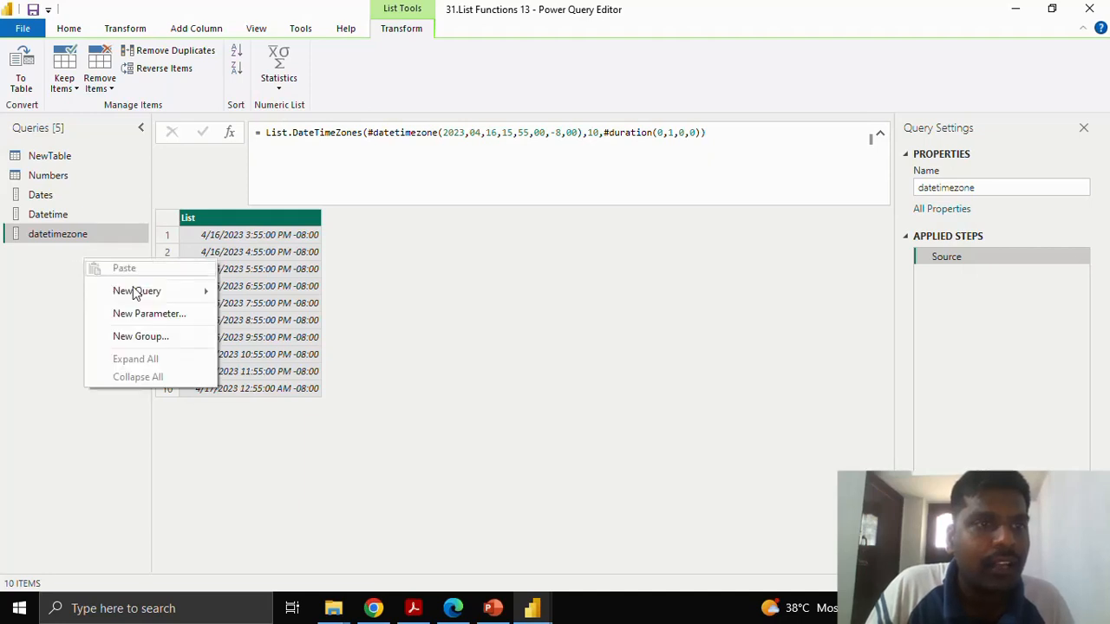
mouse_move(136, 292)
click(278, 402)
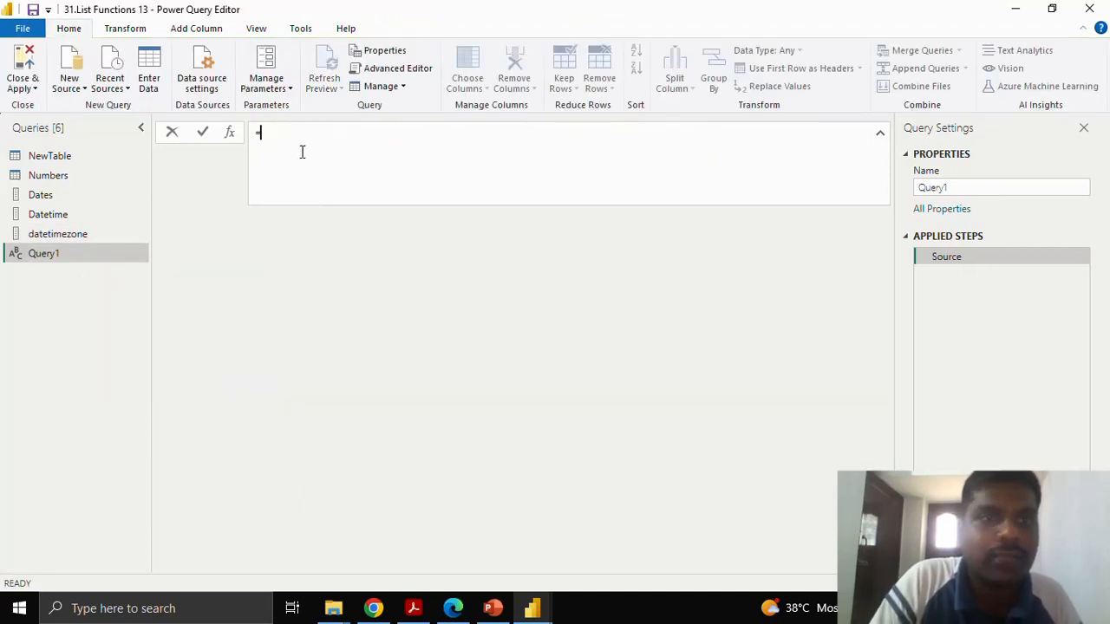
text(=List)
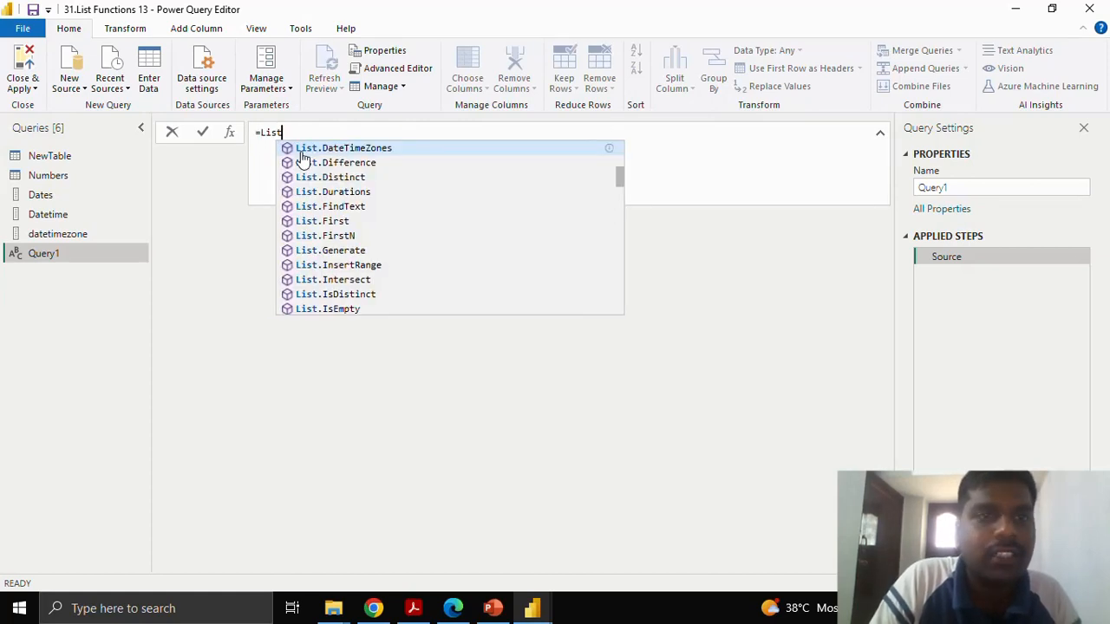
text(.Times)
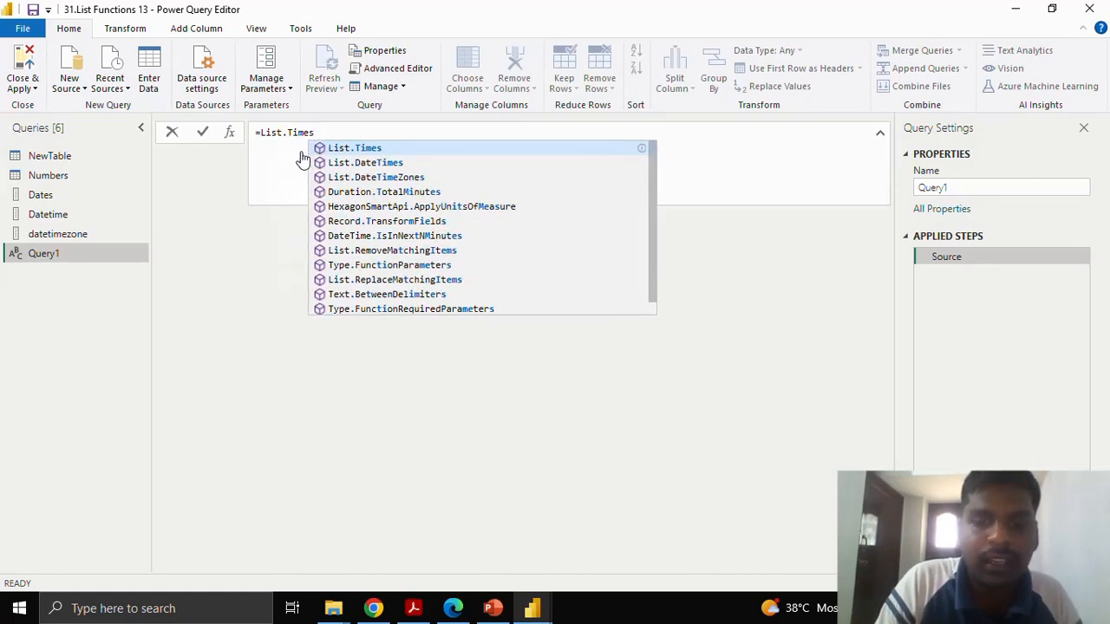
text(()
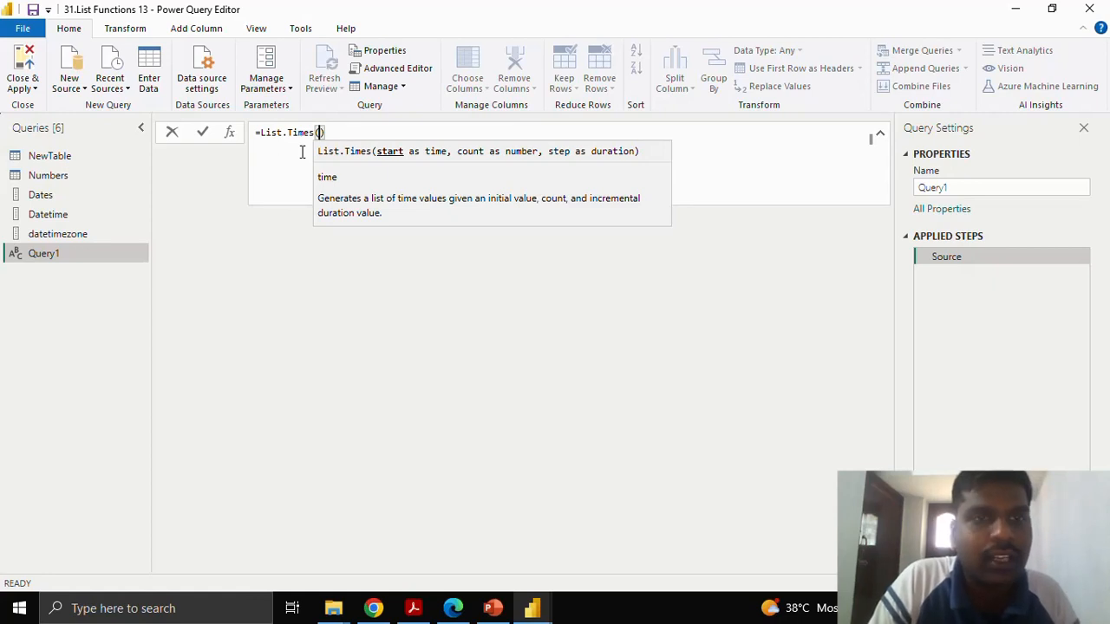
text(#)
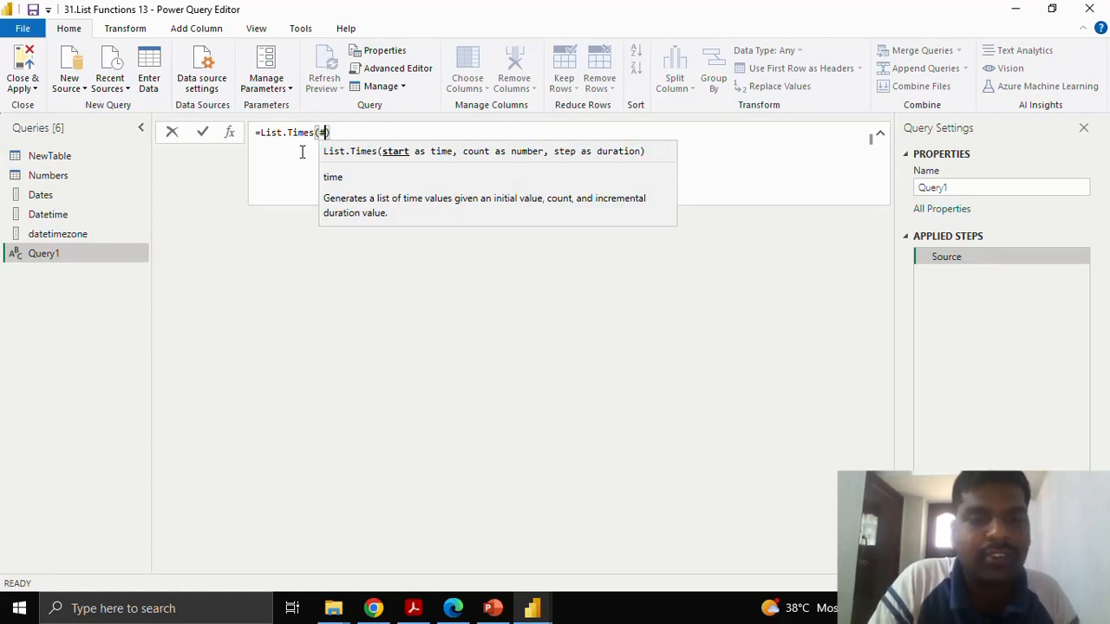
text(time()
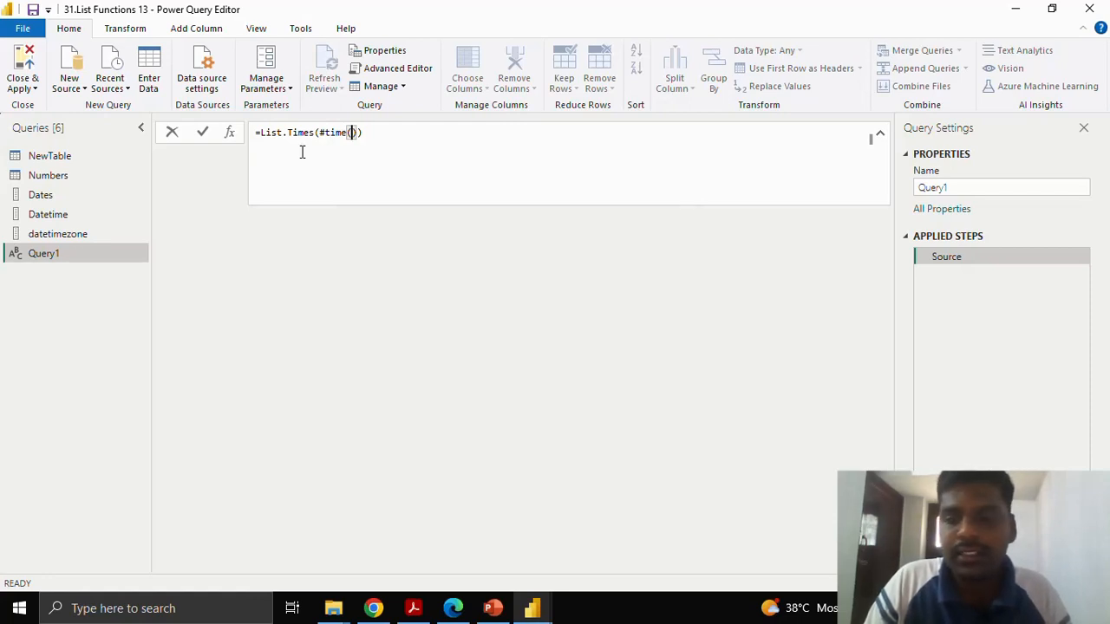
text(2)
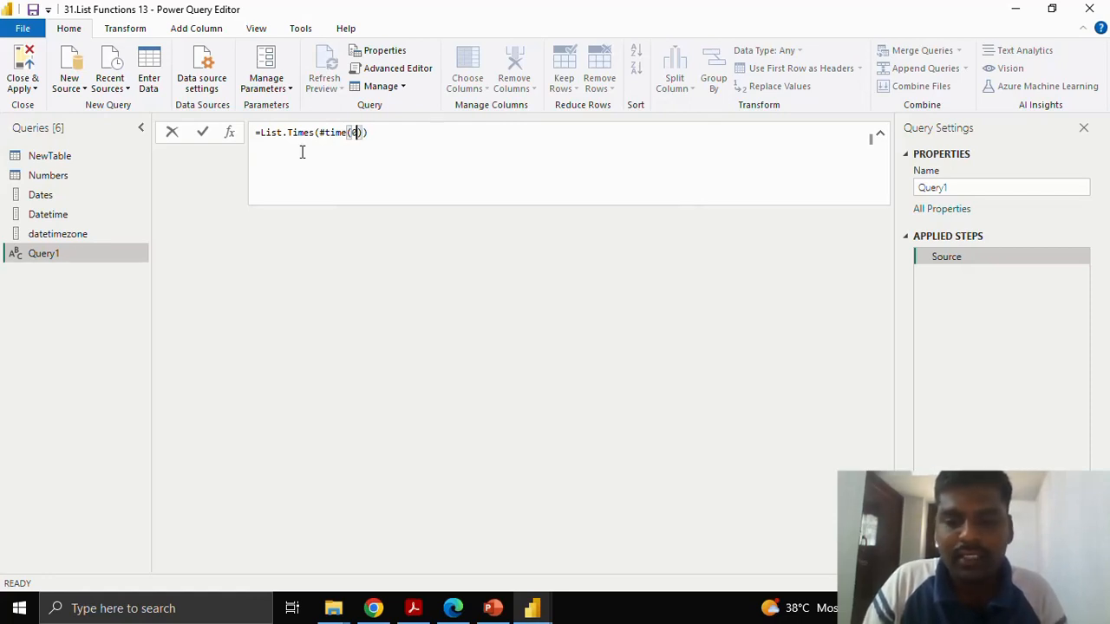
text(,0,0)))
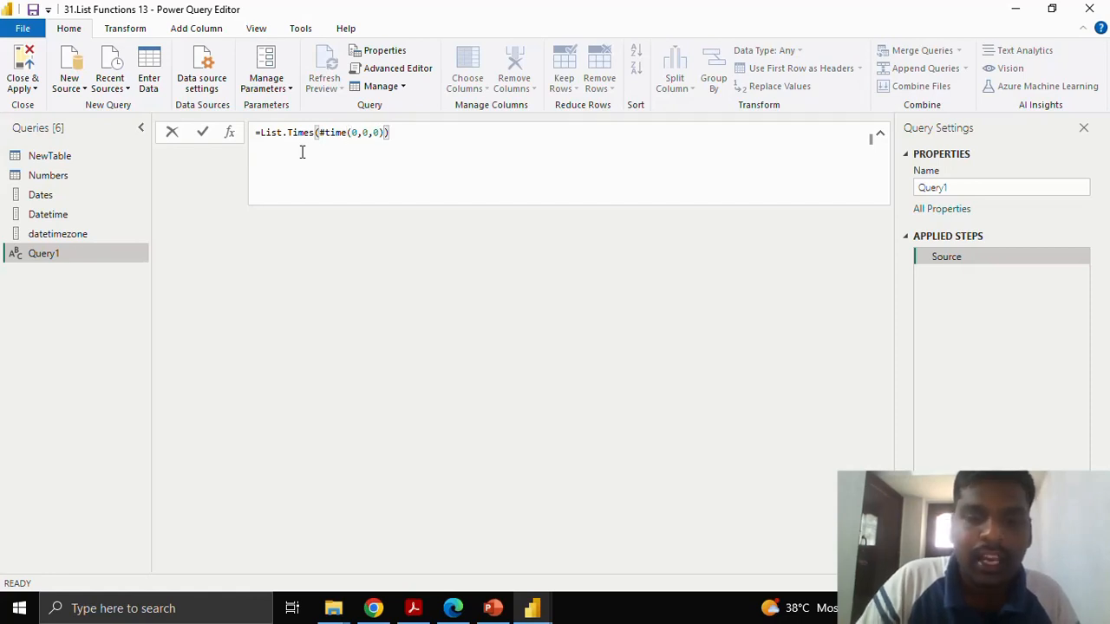
Add 24 as the count argument of List.Times, followed by a comma for the step argument.
key(Left)
text(,24)
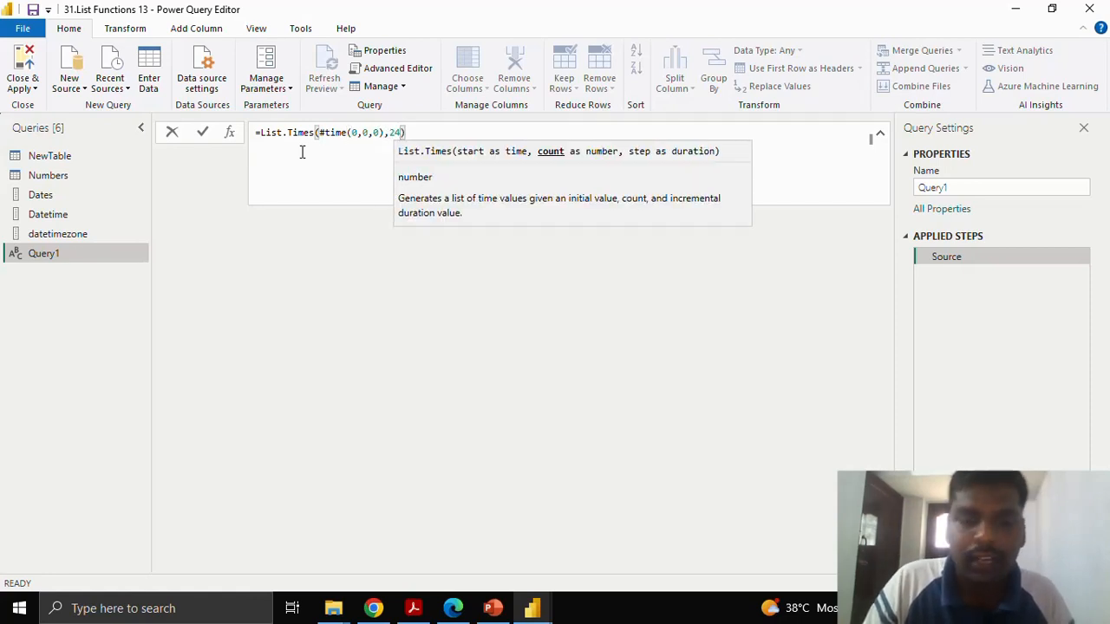
text(,)
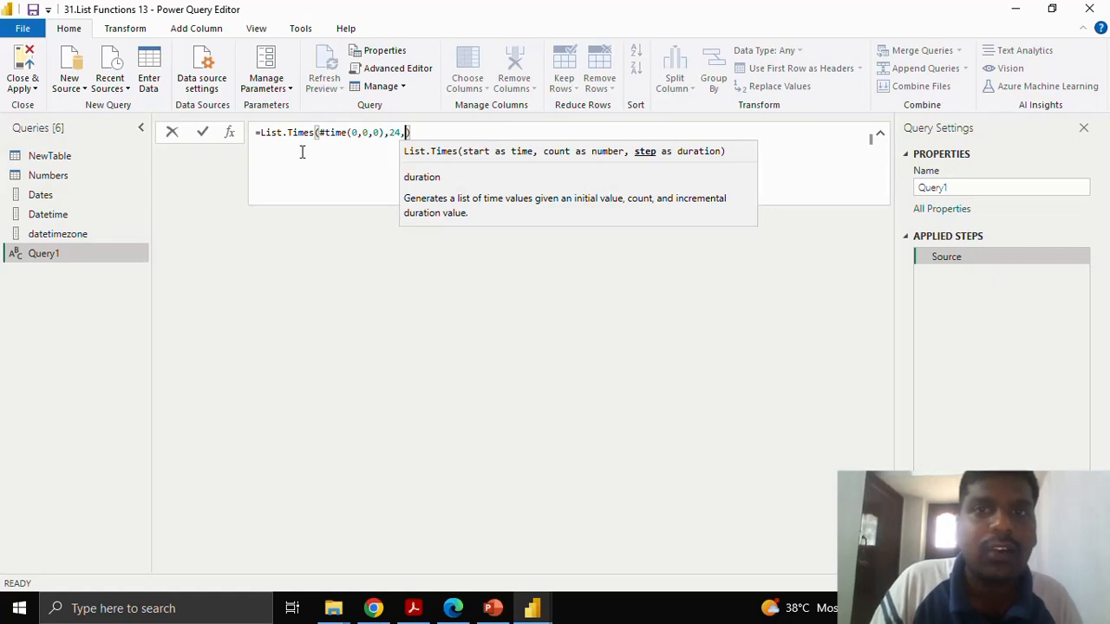
text(#)
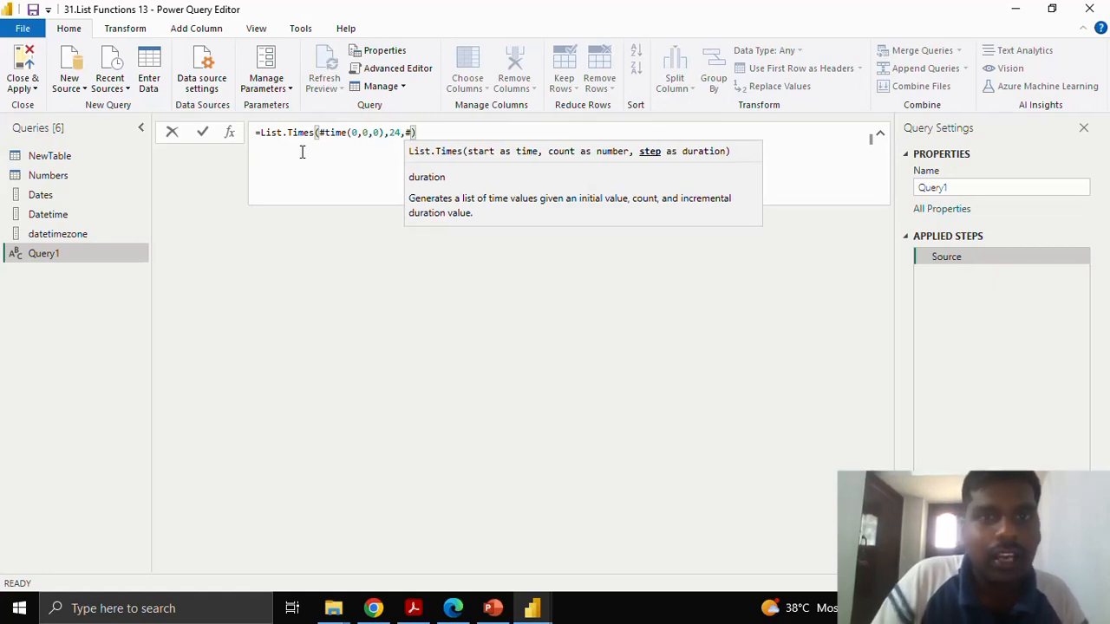
text(duration)
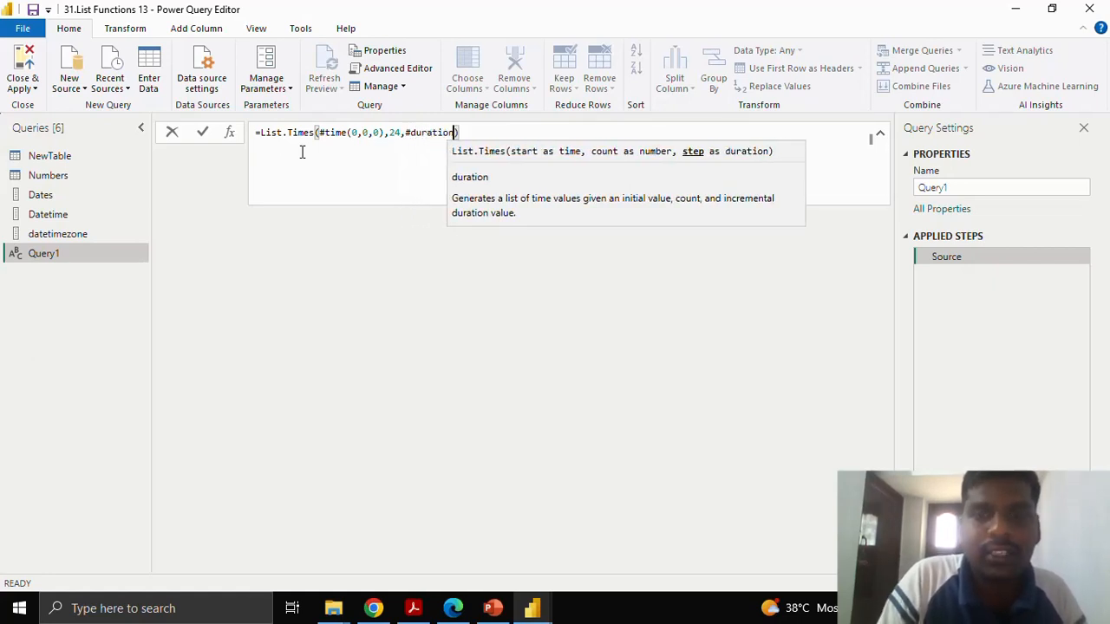
text((0)
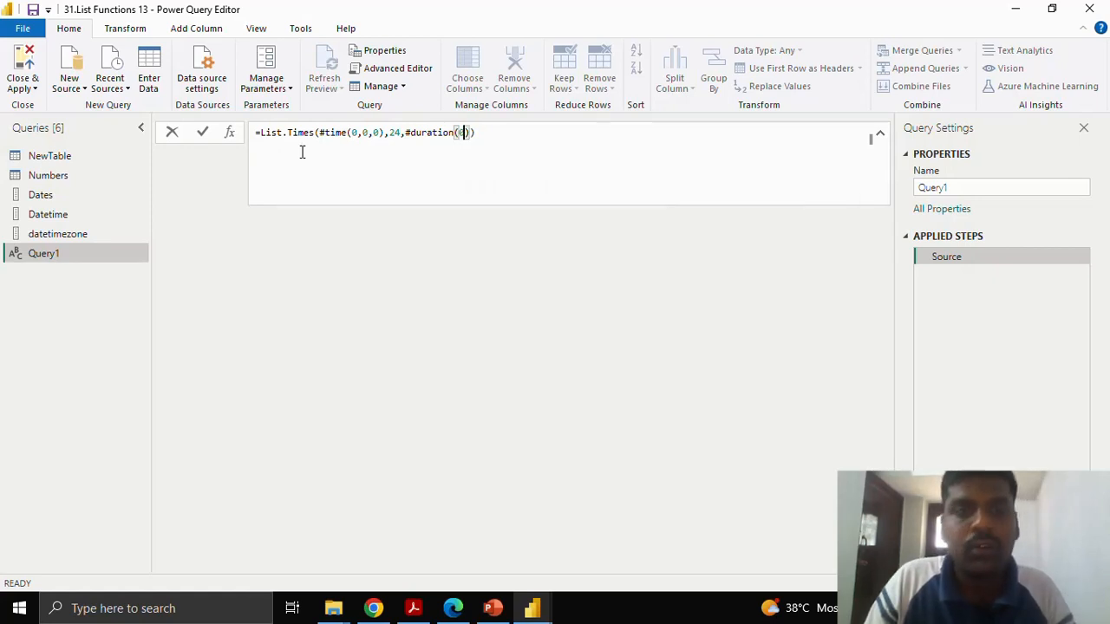
text(,1,0)
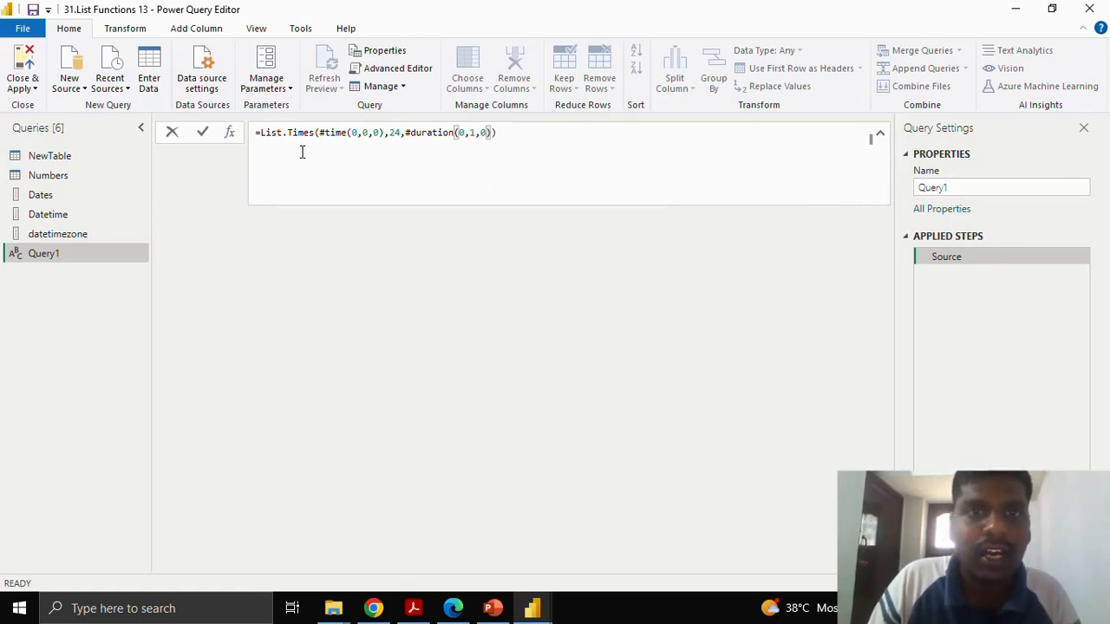
text(,0)
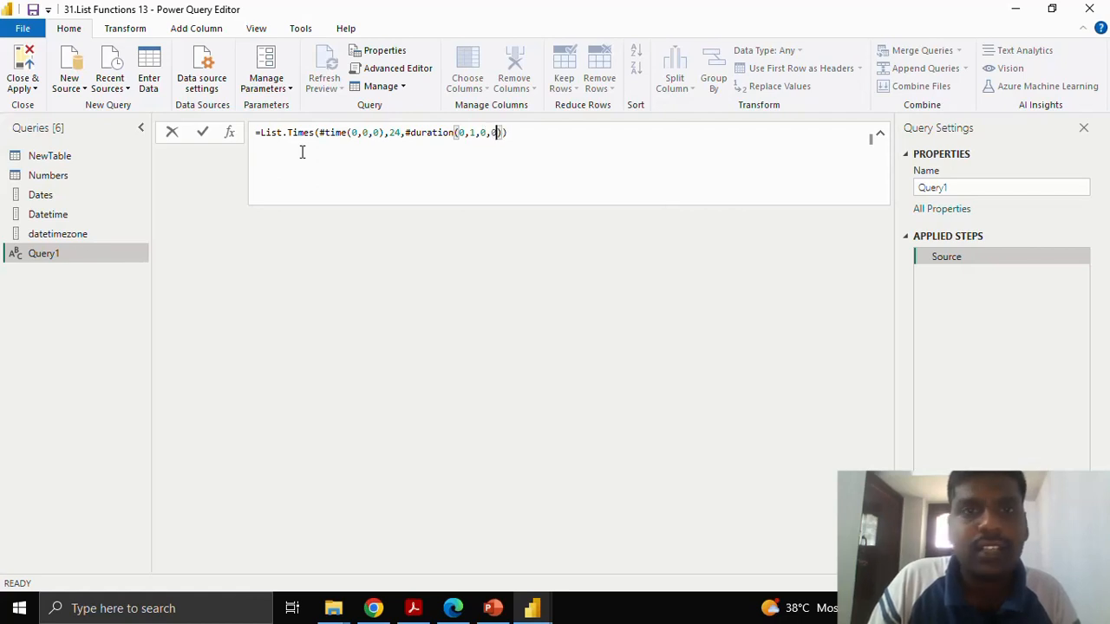
text()))
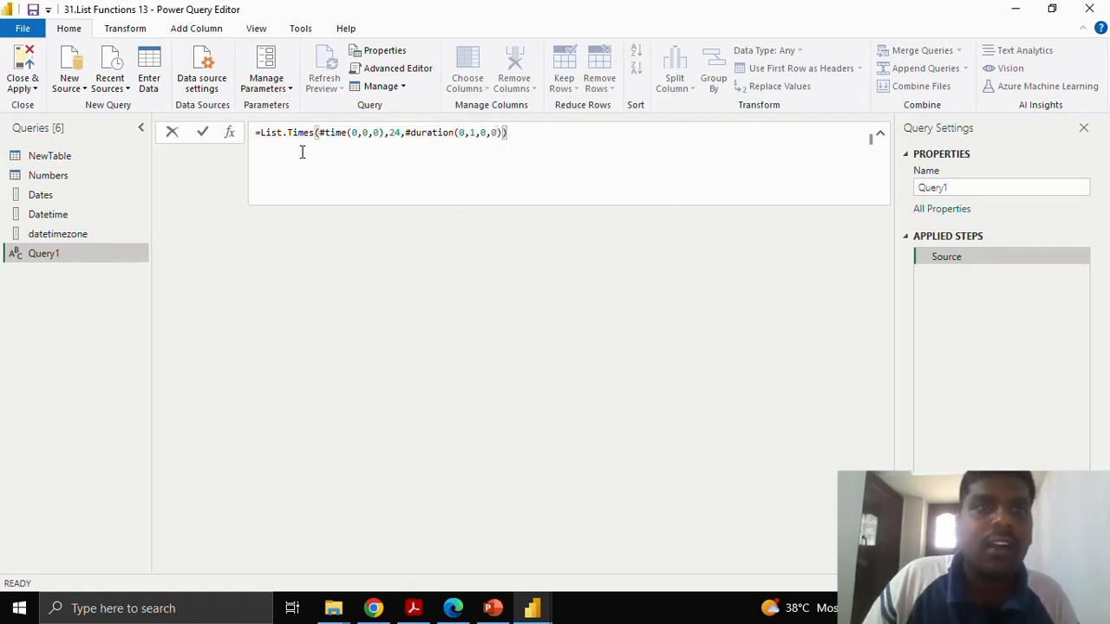
Enter #duration(0,1,0,0) as the step argument of List.Times, commit the formula and check the resulting hourly list.
click(206, 129)
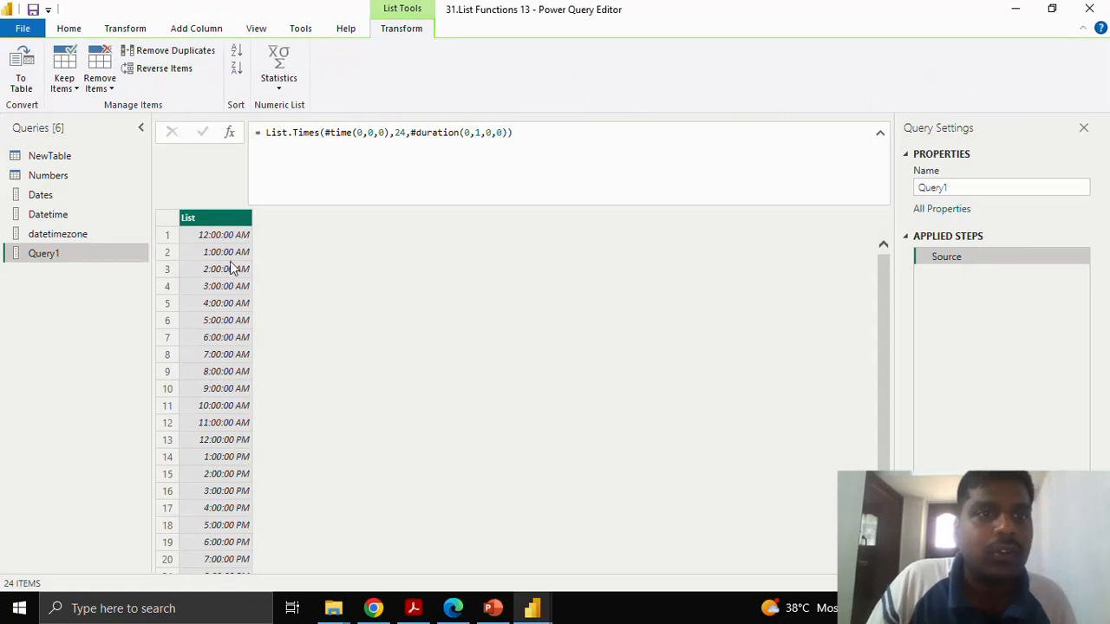
scroll(220, 245, down, 2)
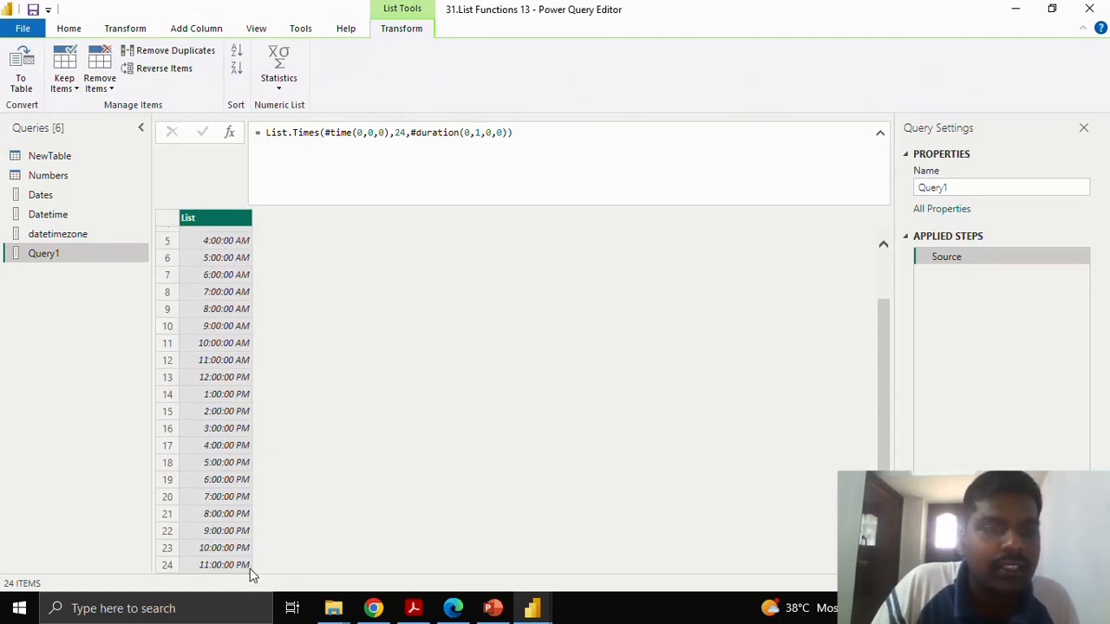
scroll(307, 503, up, 2)
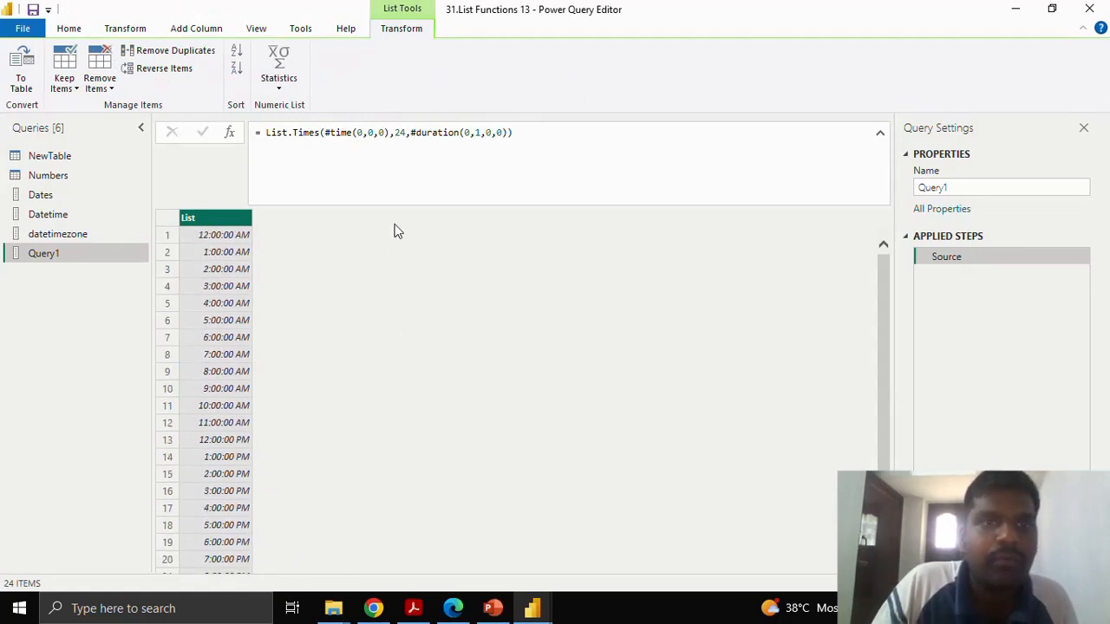
Change the List.Times step to #duration(0,0,30,0), commit the formula and look through the half-hourly list.
click(479, 132)
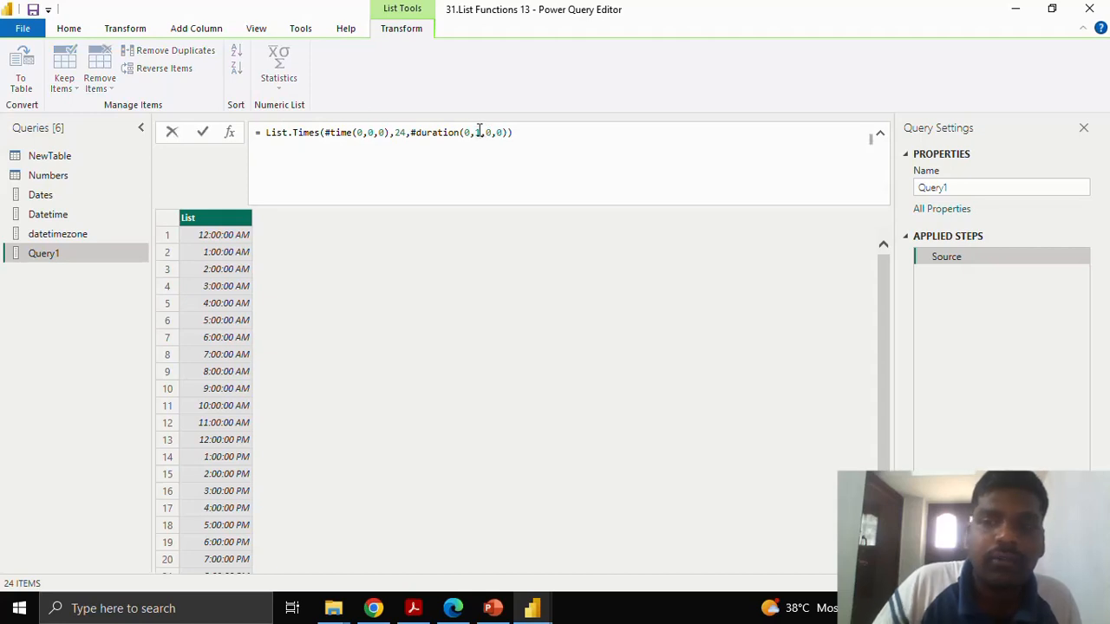
key(BackSpace)
text(0)
key(Right)
key(Right)
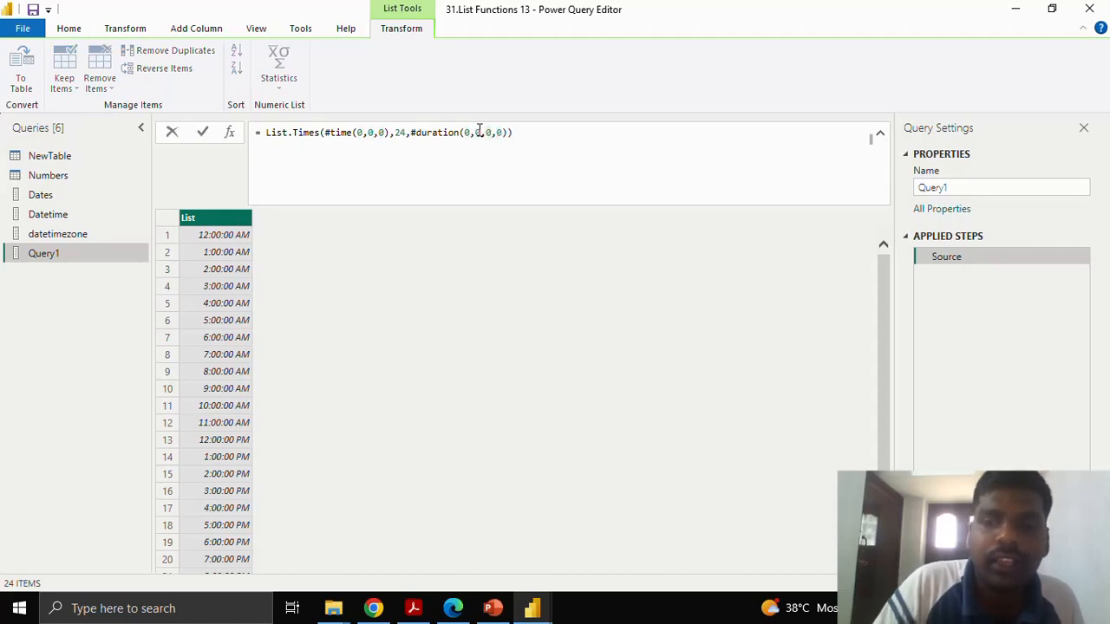
key(BackSpace)
text(30)
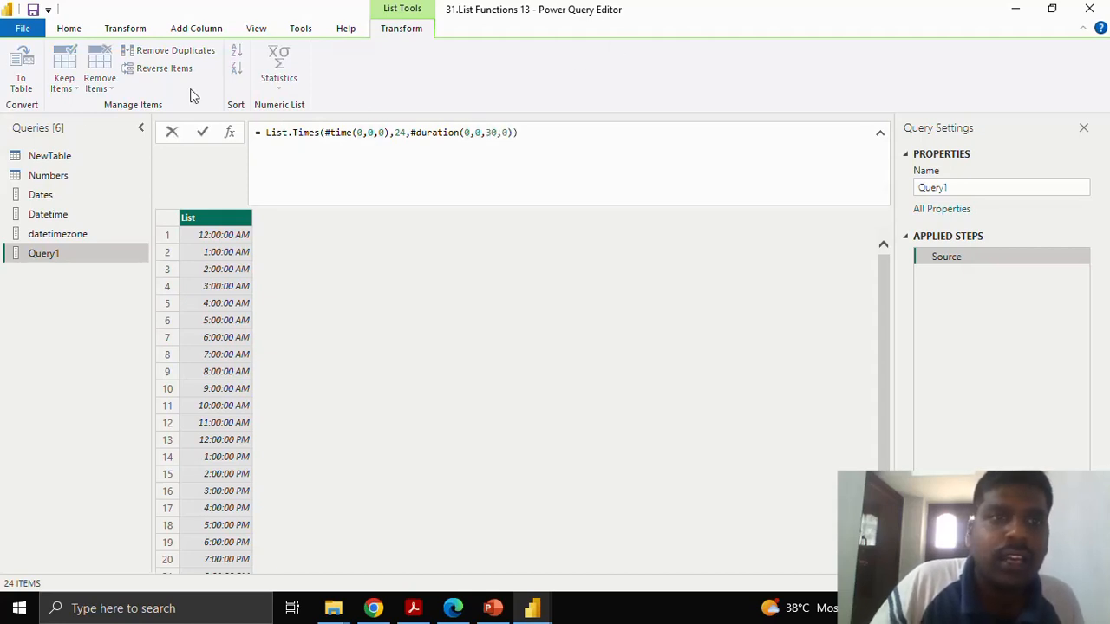
click(203, 132)
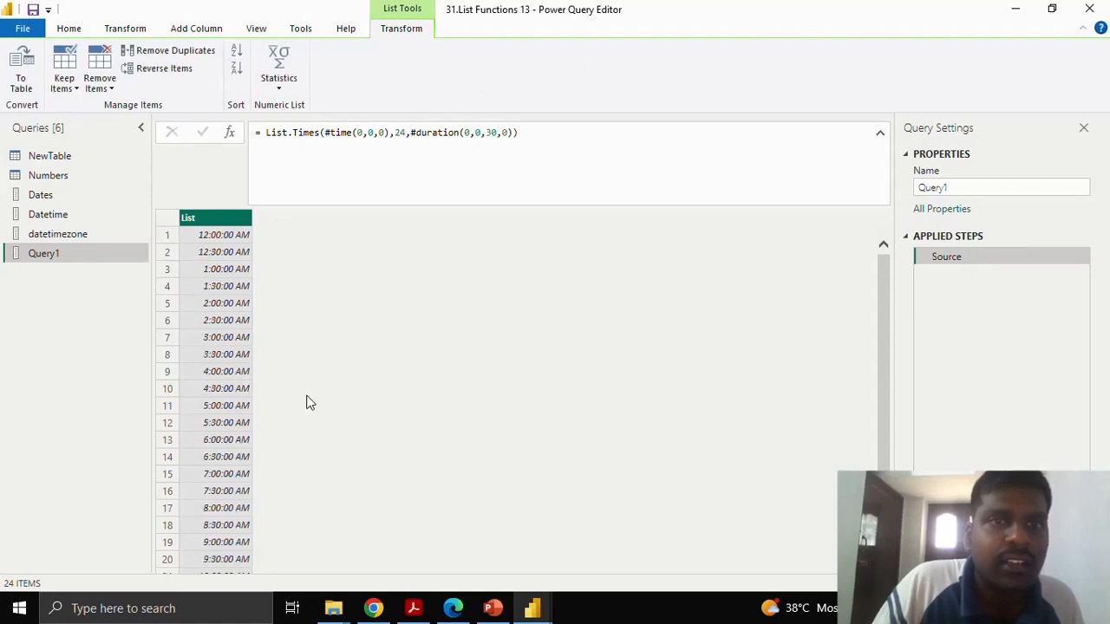
scroll(302, 396, down, 2)
scroll(296, 397, up, 2)
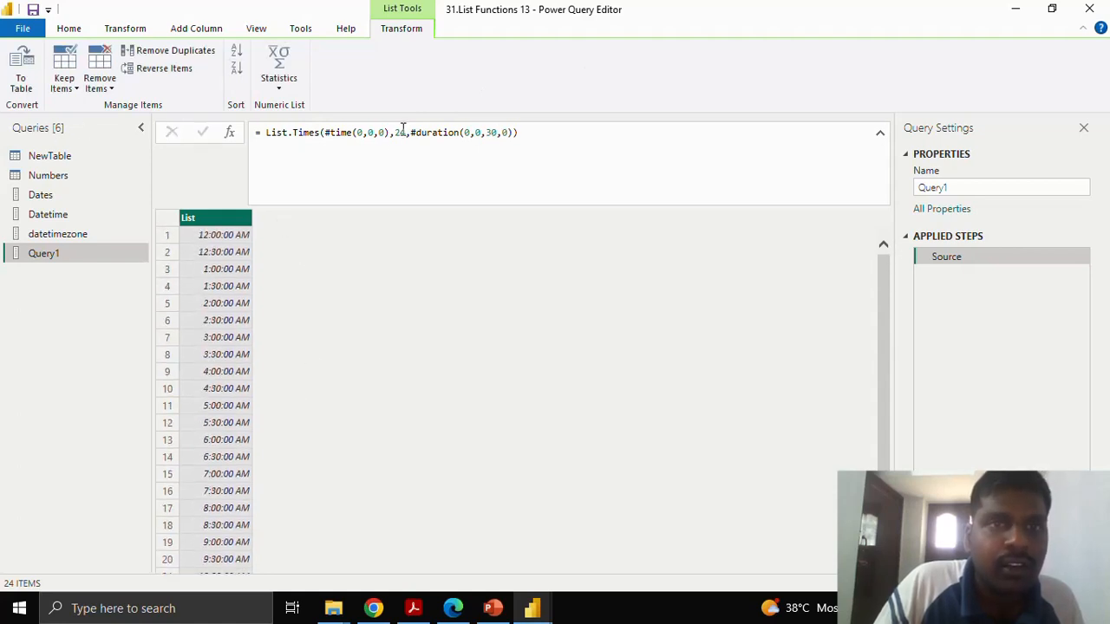
Change the List.Times count argument to 48, commit the formula and look through the full list of half-hourly times.
click(405, 132)
double_click(398, 132)
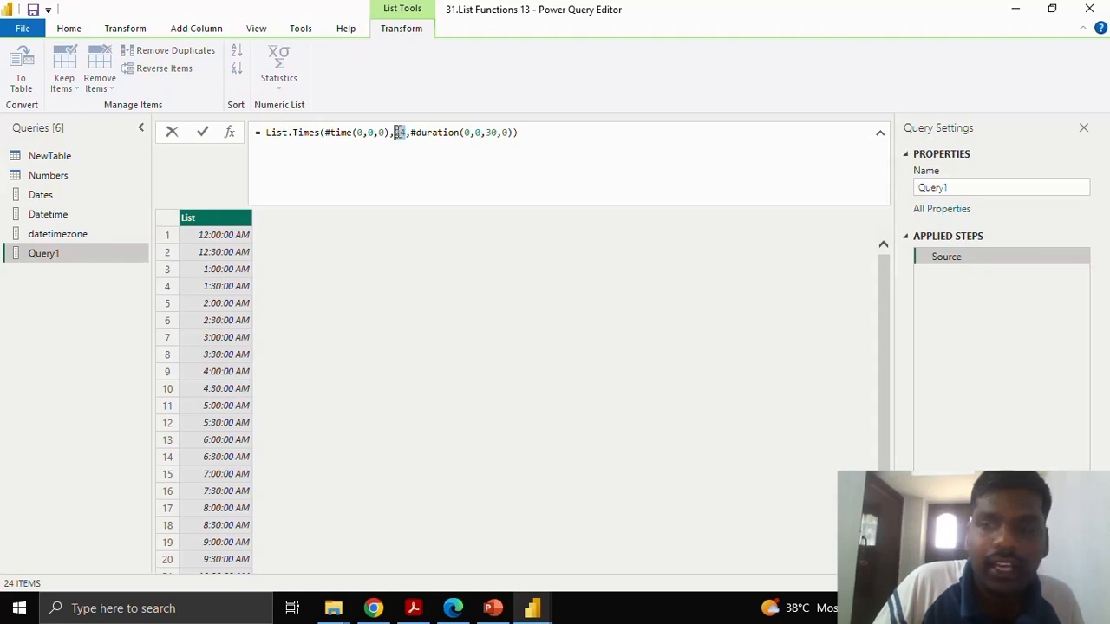
text(48)
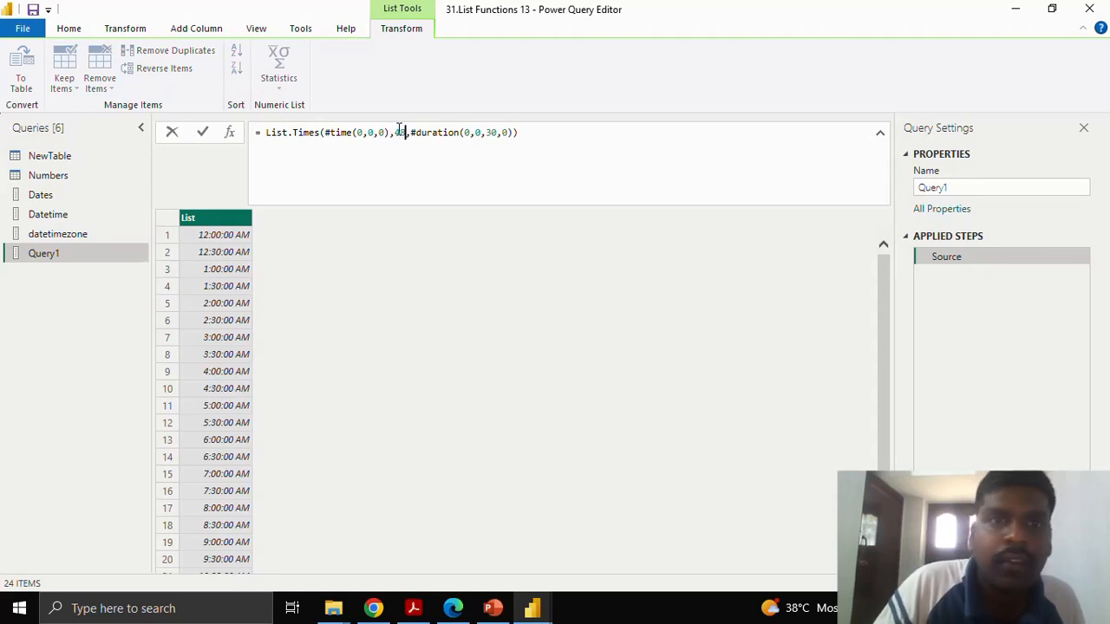
click(202, 132)
scroll(244, 299, down, 1)
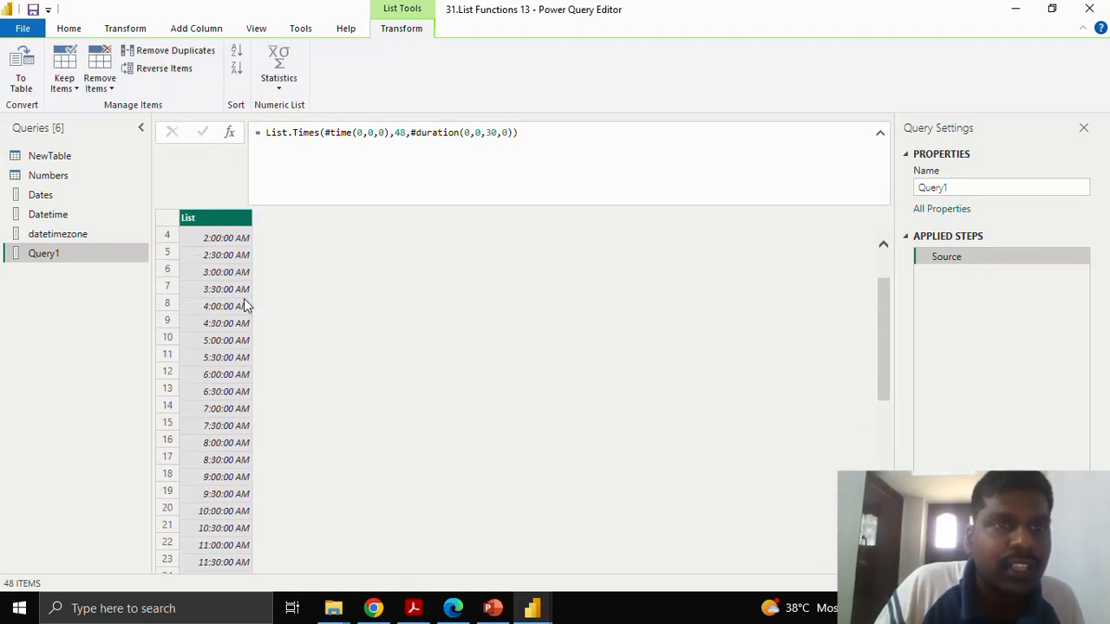
scroll(244, 304, down, 8)
scroll(246, 434, up, 9)
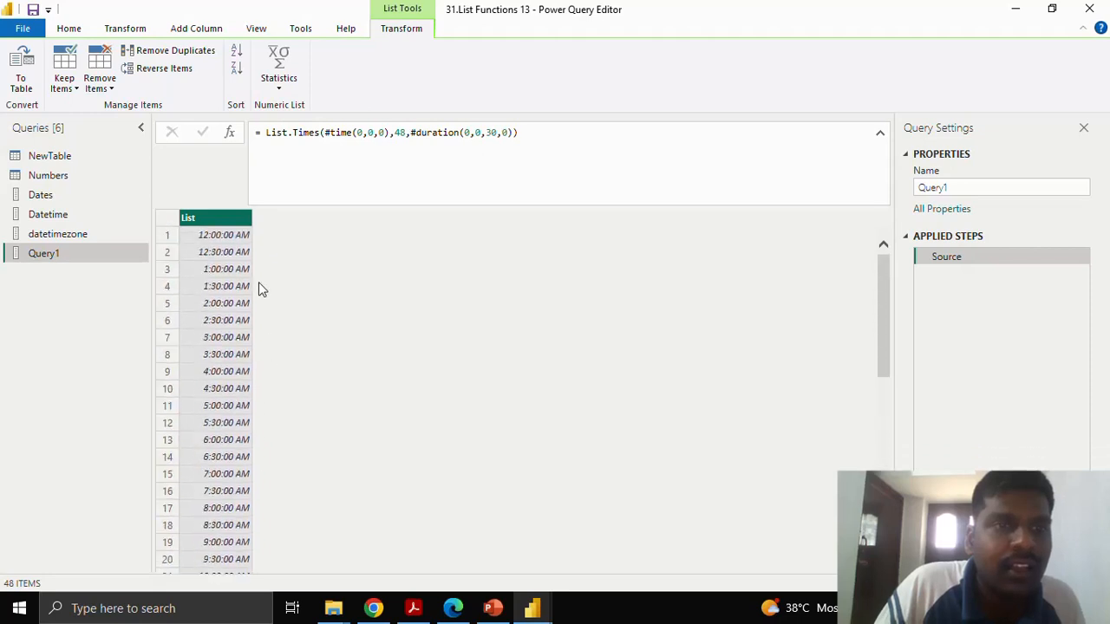
scroll(256, 373, down, 8)
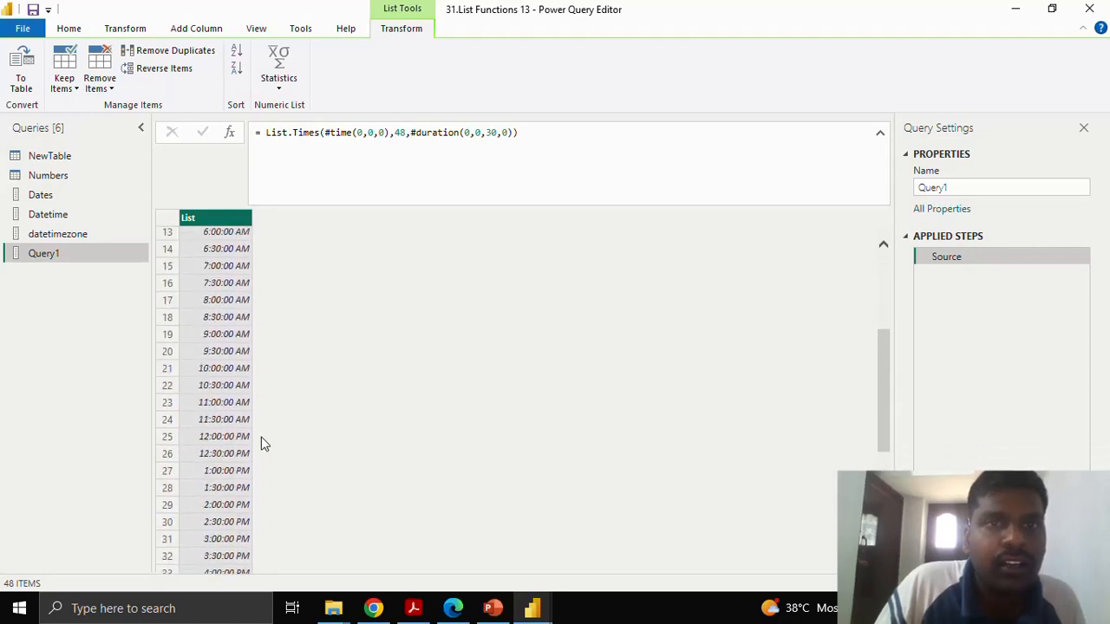
scroll(260, 440, down, 1)
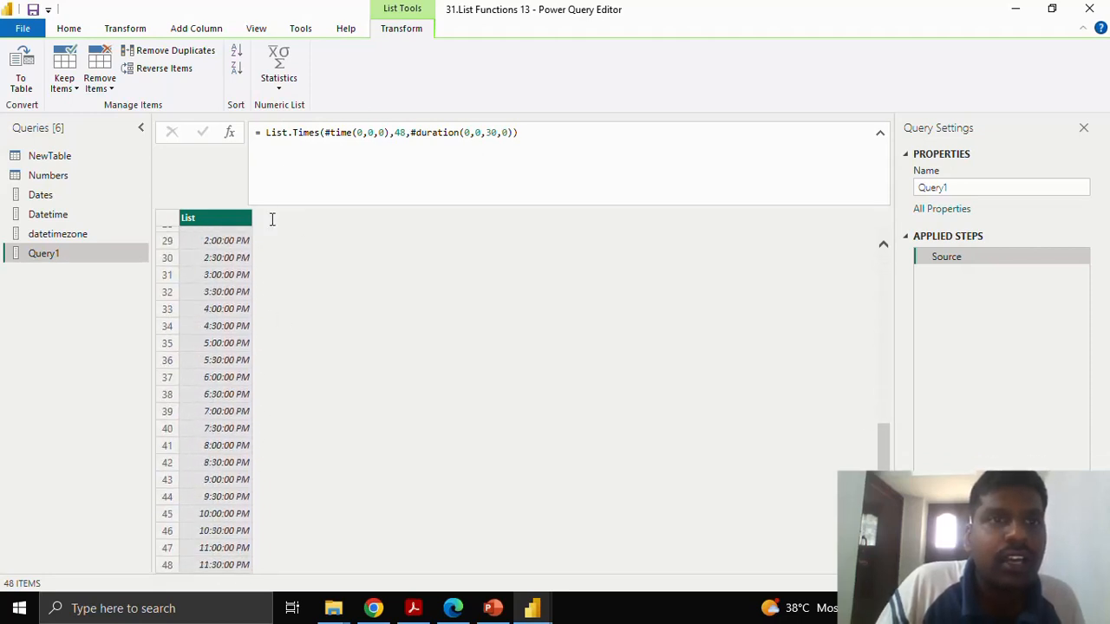
scroll(292, 352, up, 9)
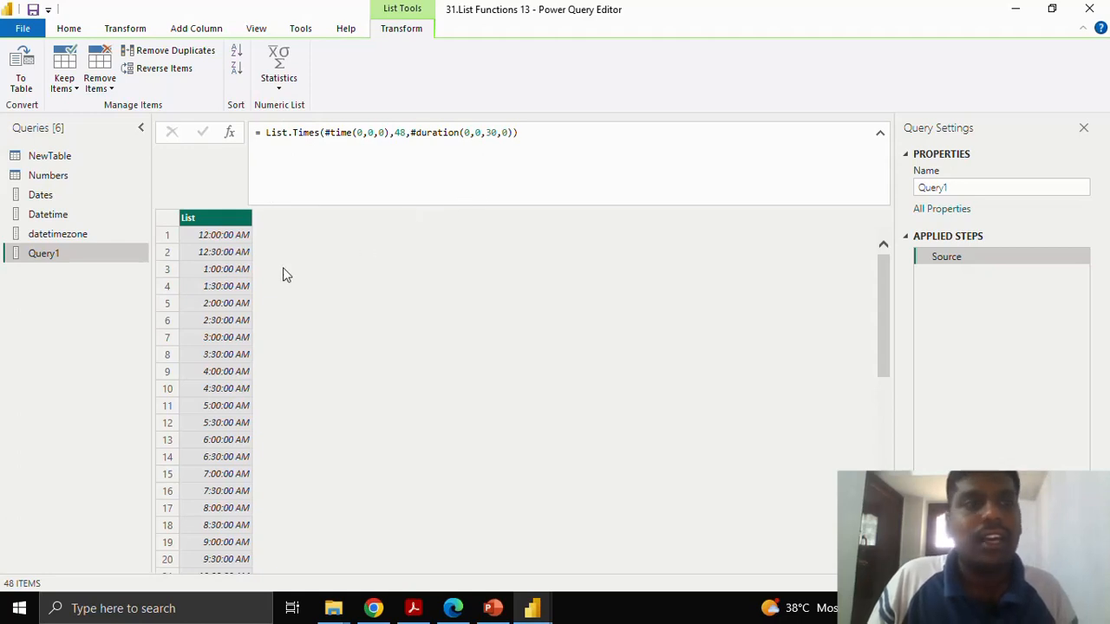
Select the whole name of Query1 in its properties for editing.
drag(954, 188, 907, 189)
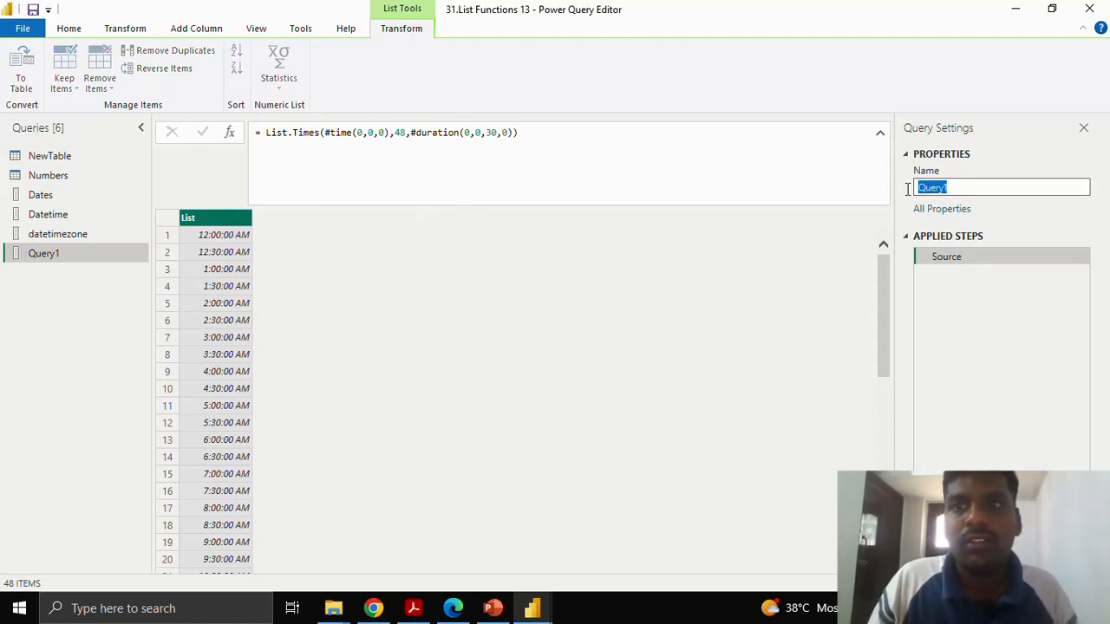